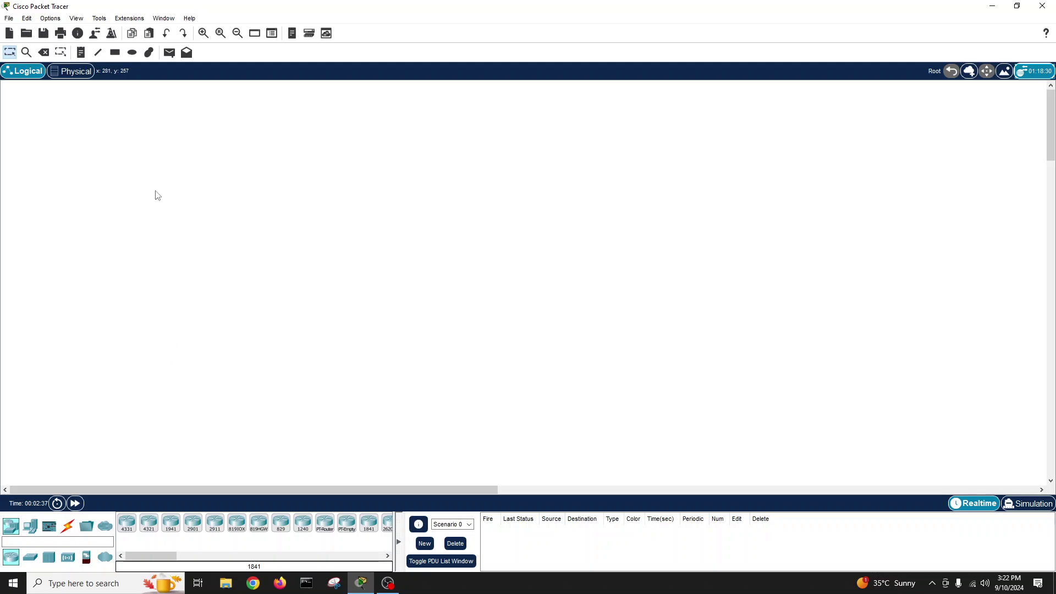
Step: Draw a tall rectangle with a black outline and light yellow fill (#ffff7f) in the left-centre of the empty workspace
{"action": "left_click", "coordinate": [114, 53]}
{"action": "left_click", "coordinate": [502, 96]}
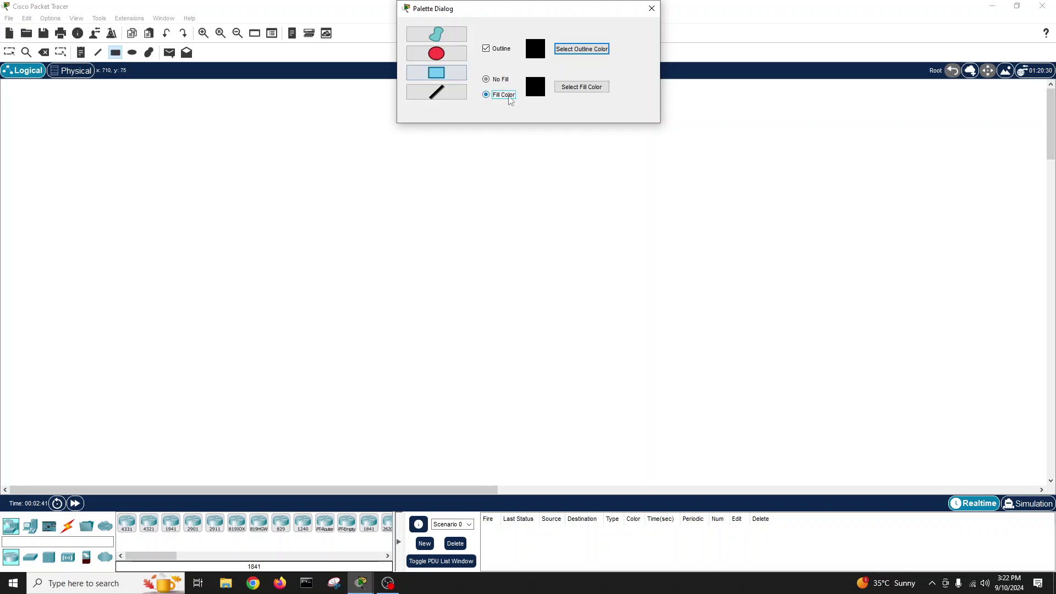
{"action": "left_click", "coordinate": [567, 90]}
{"action": "left_click", "coordinate": [505, 243]}
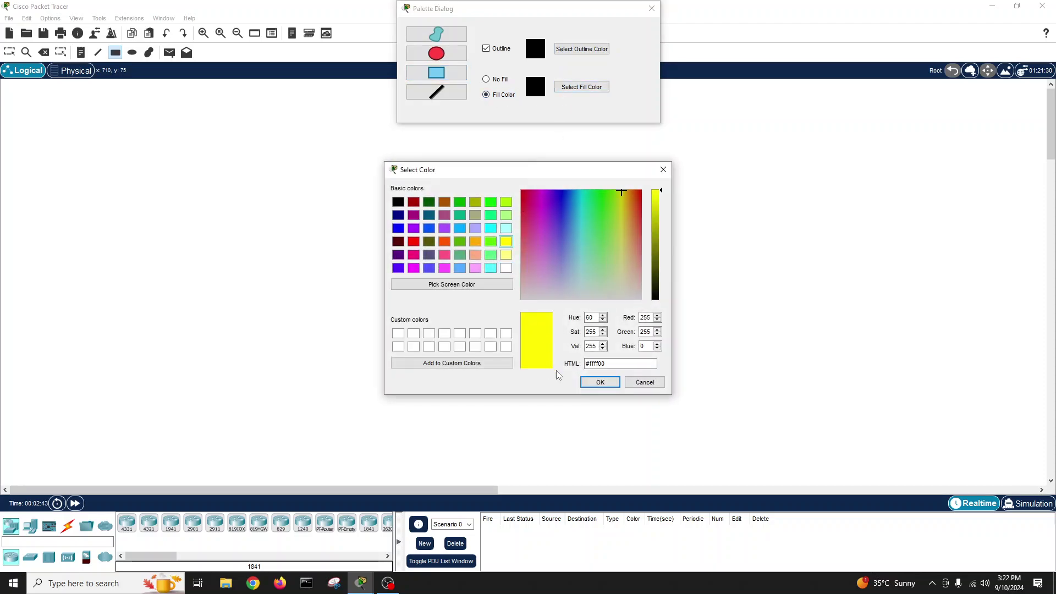
{"action": "left_click", "coordinate": [506, 254]}
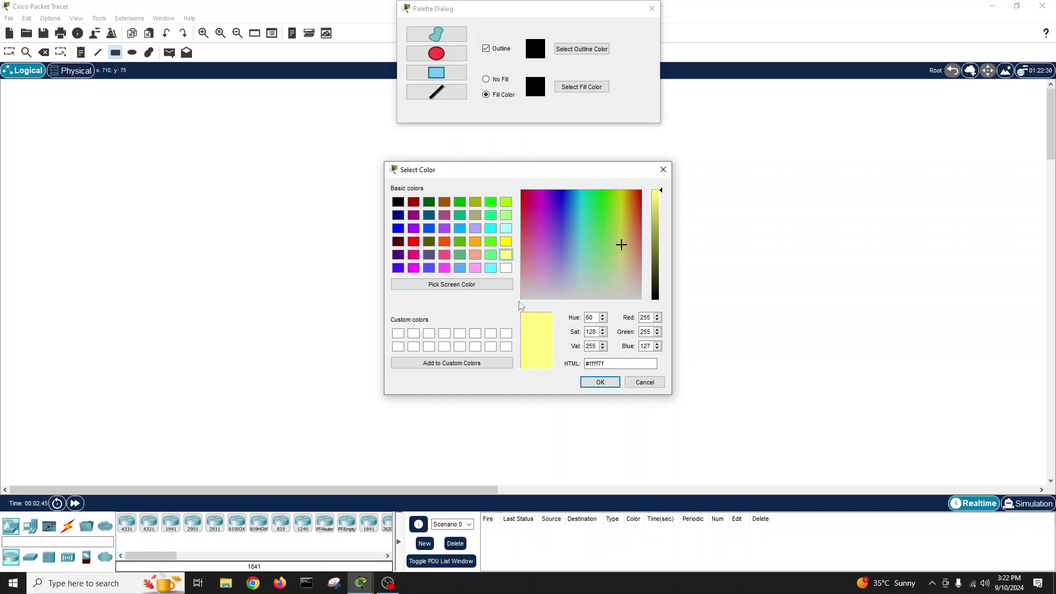
{"action": "left_click", "coordinate": [601, 382]}
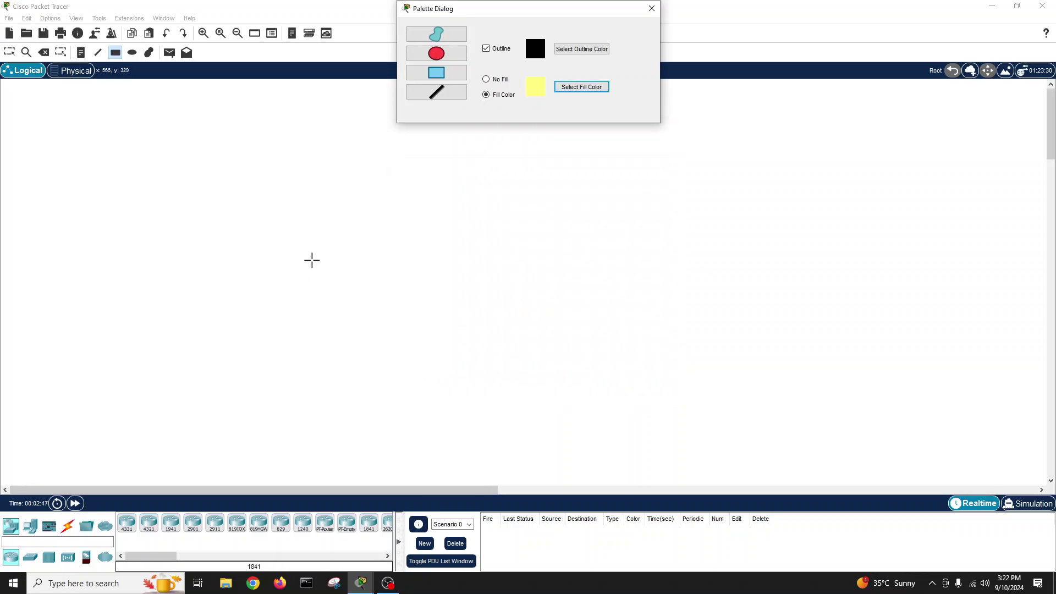
{"action": "mouse_move", "coordinate": [312, 260]}
{"action": "left_mouse_down"}
{"action": "mouse_move", "coordinate": [379, 441]}
{"action": "mouse_move", "coordinate": [468, 449]}
{"action": "left_mouse_up"}
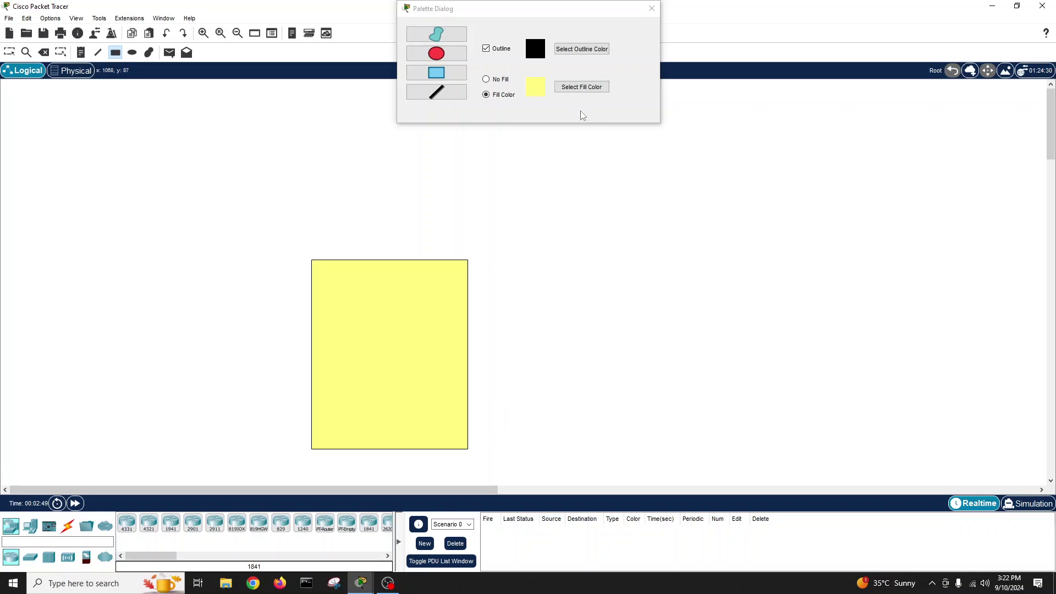
Step: Draw a similar rectangle with light cyan fill (#aaffff) to the right of the yellow one and close the drawing palette
{"action": "left_click", "coordinate": [582, 86]}
{"action": "left_click", "coordinate": [507, 229]}
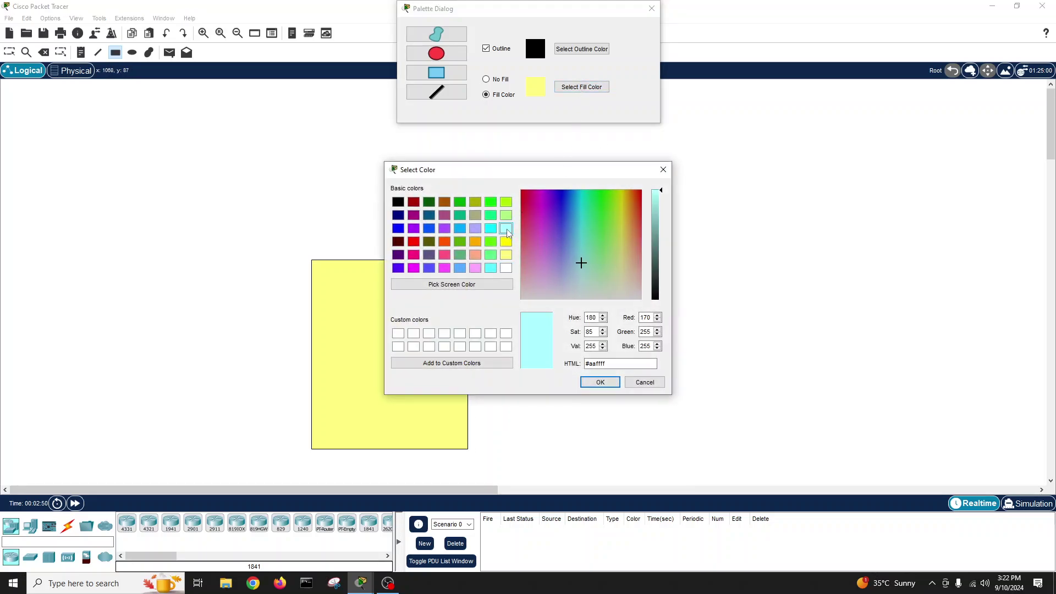
{"action": "left_click", "coordinate": [598, 383]}
{"action": "left_click_drag", "start_coordinate": [538, 265], "coordinate": [685, 453]}
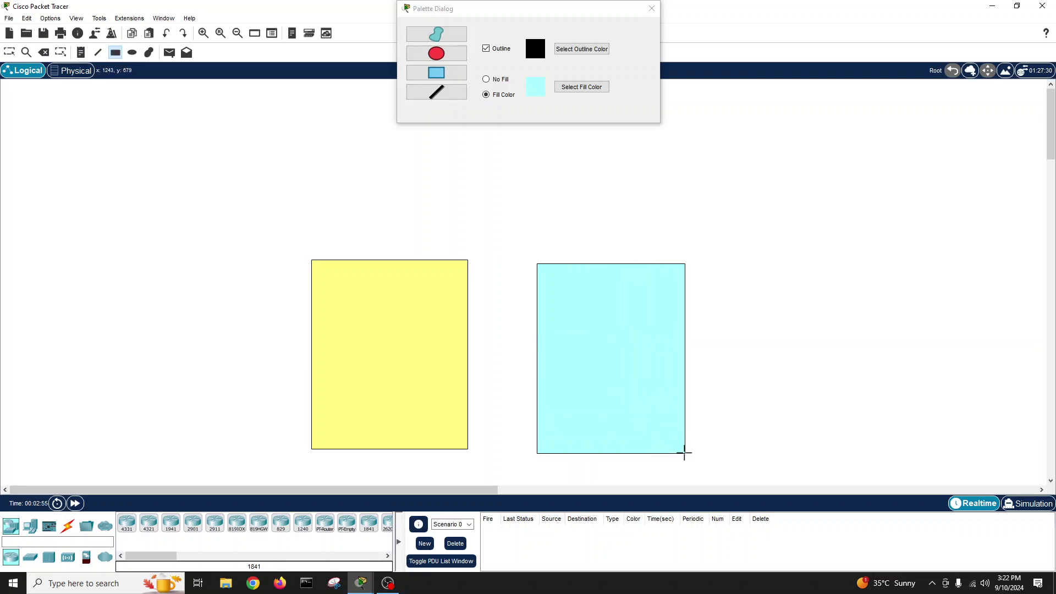
{"action": "left_click", "coordinate": [651, 9]}
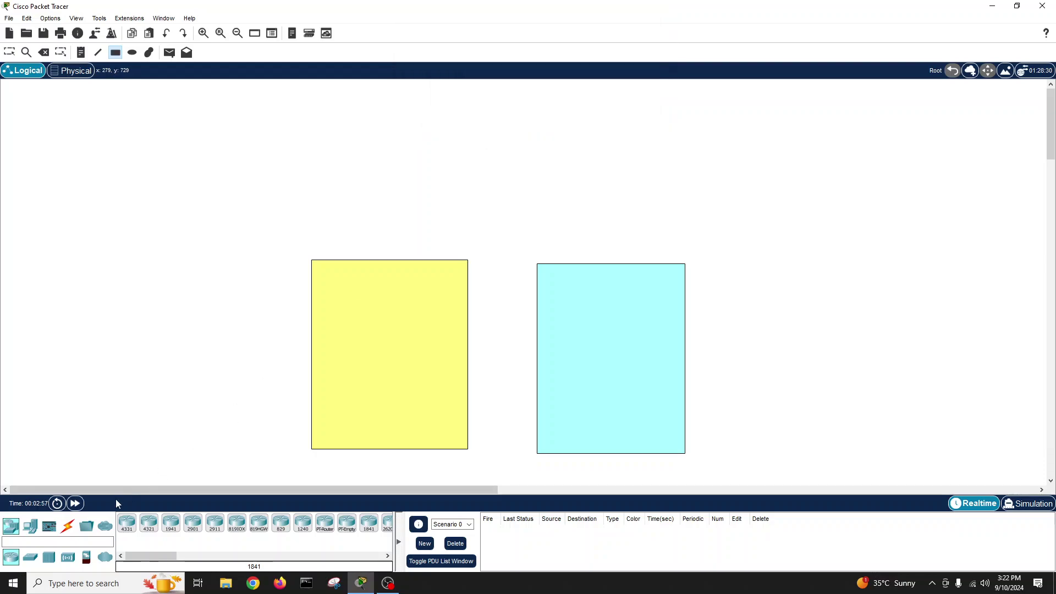
Step: Place two PCs side by side in the lower part of the yellow rectangle and two in the cyan rectangle
{"action": "left_click", "coordinate": [30, 526]}
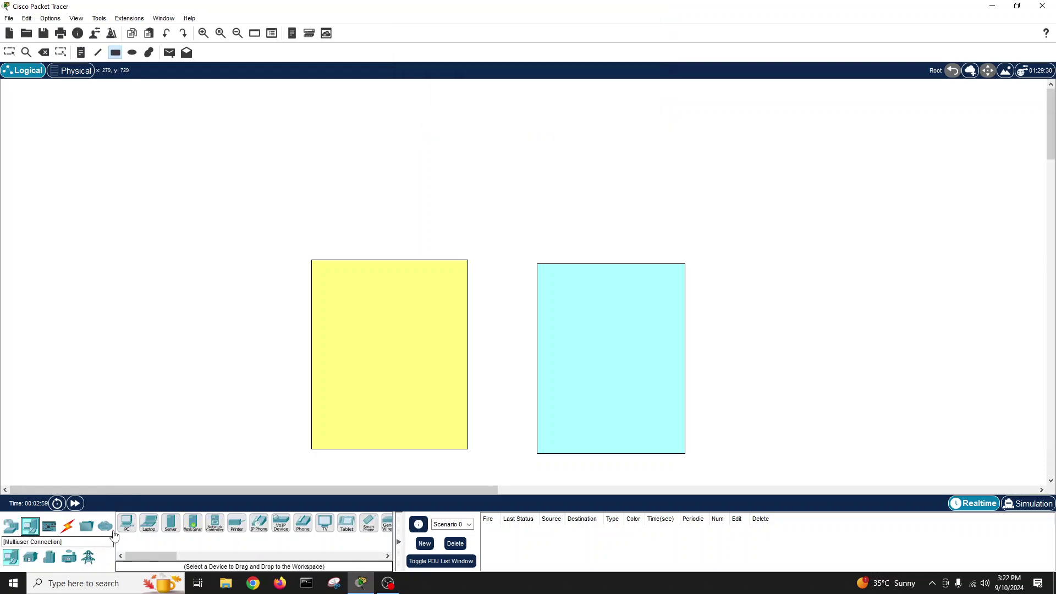
{"action": "left_click", "coordinate": [338, 389]}
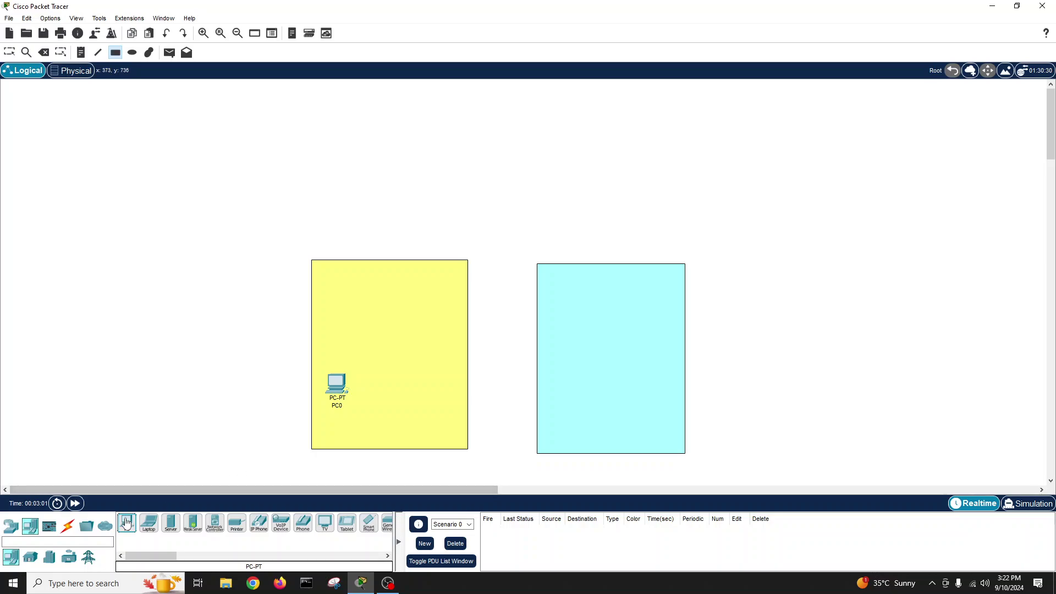
{"action": "left_click", "coordinate": [127, 524]}
{"action": "left_click", "coordinate": [418, 391]}
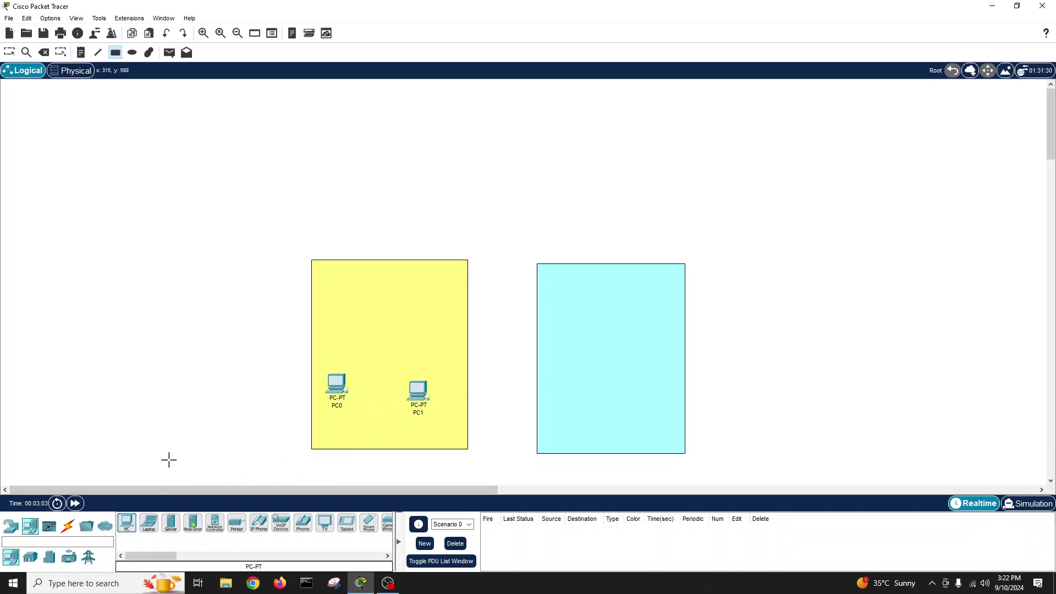
{"action": "left_click", "coordinate": [563, 411]}
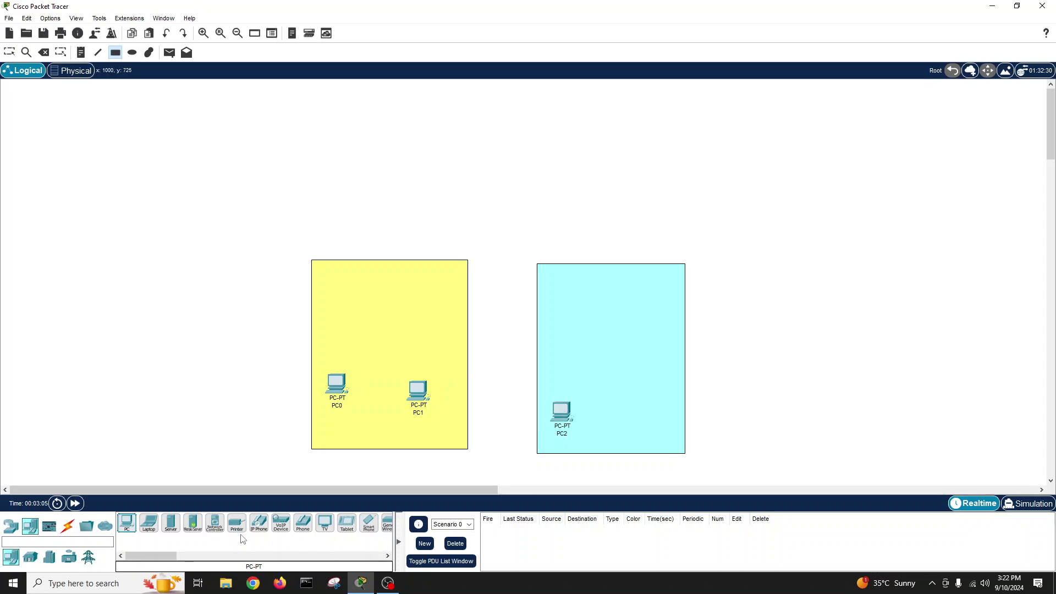
{"action": "left_click", "coordinate": [133, 522]}
{"action": "left_click", "coordinate": [644, 414]}
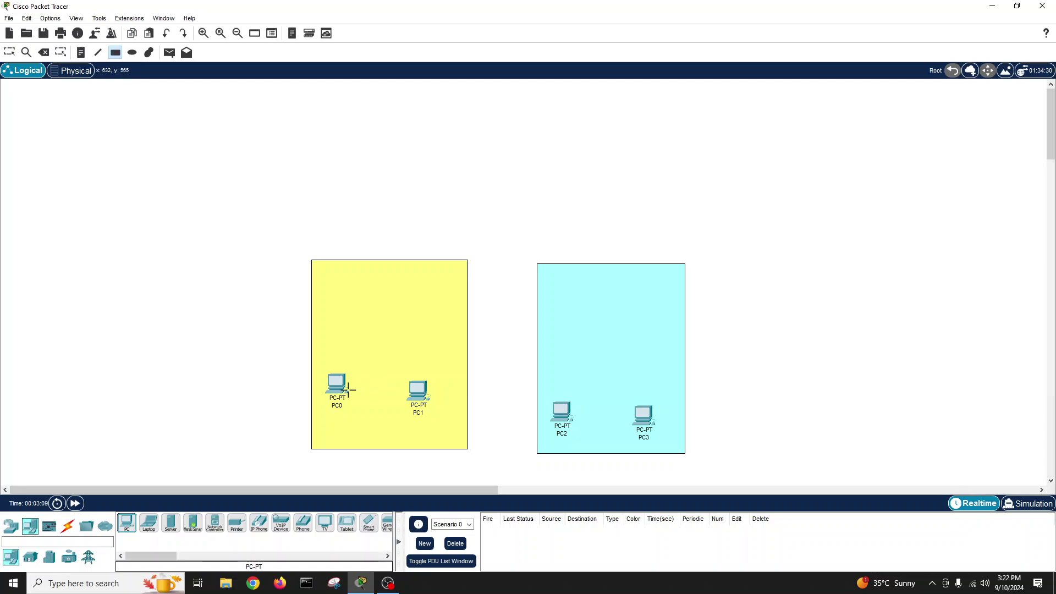
Step: Shift the cyan rectangle slightly up and reposition PC0, PC2 and PC3 so the four PCs form a level row
{"action": "left_click", "coordinate": [9, 51]}
{"action": "left_click_drag", "start_coordinate": [340, 392], "coordinate": [356, 396]}
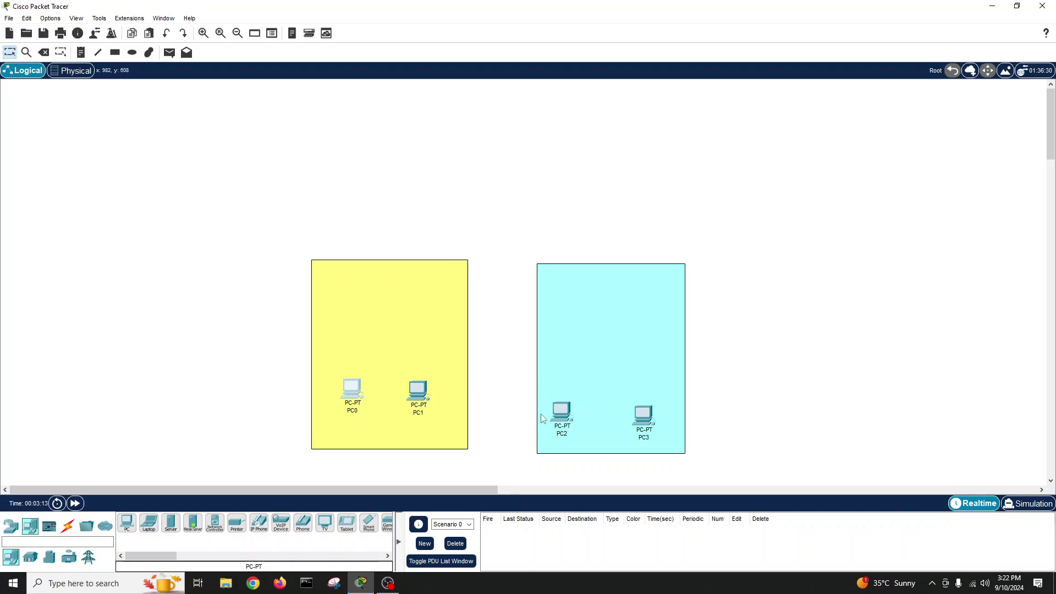
{"action": "left_click_drag", "start_coordinate": [556, 307], "coordinate": [557, 297]}
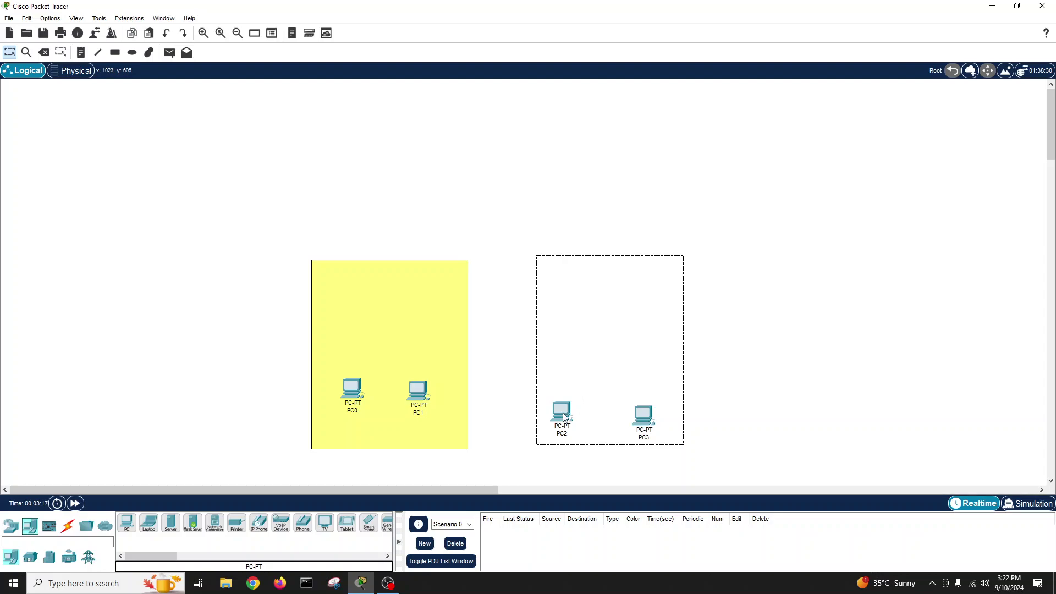
{"action": "left_click_drag", "start_coordinate": [564, 416], "coordinate": [568, 392]}
{"action": "left_click_drag", "start_coordinate": [644, 414], "coordinate": [645, 387]}
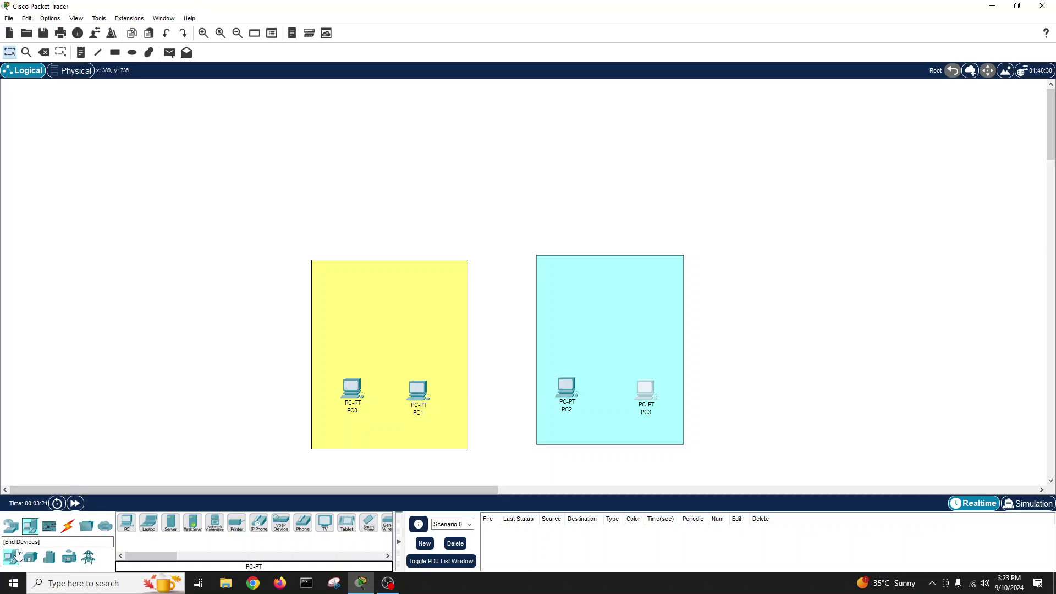
Step: Place one 2960 switch above the PCs in the yellow rectangle and another above the PCs in the cyan rectangle
{"action": "left_click", "coordinate": [10, 526]}
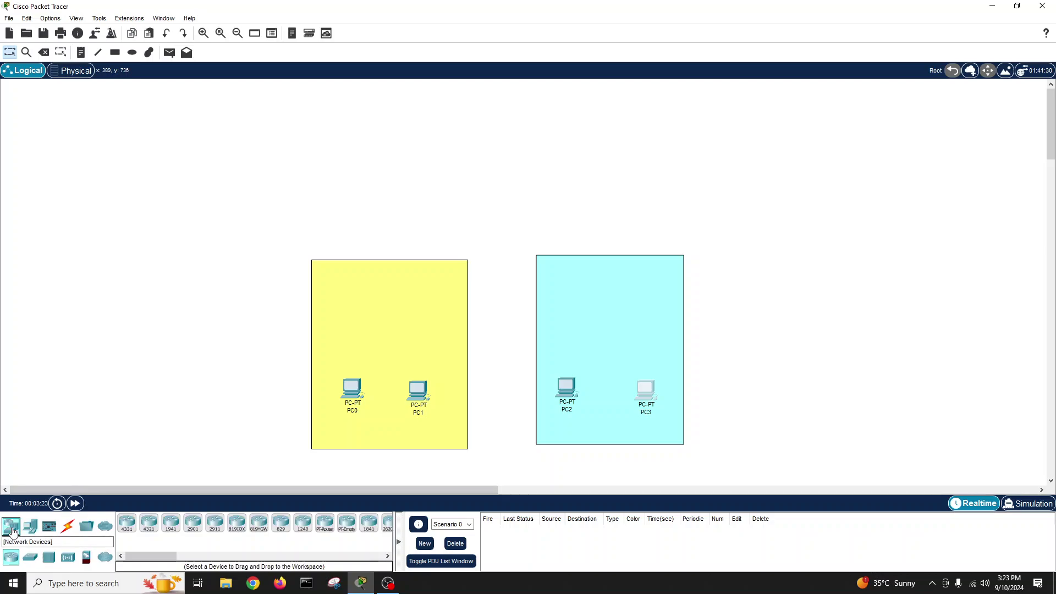
{"action": "left_click", "coordinate": [30, 557]}
{"action": "left_click", "coordinate": [126, 522]}
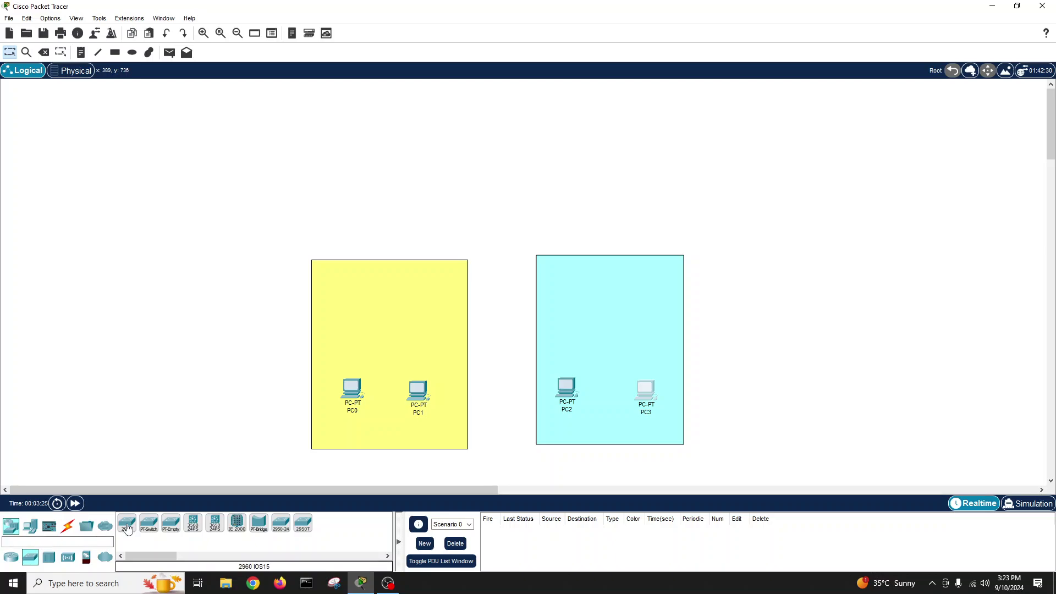
{"action": "left_click", "coordinate": [388, 339]}
{"action": "left_click_drag", "start_coordinate": [388, 340], "coordinate": [383, 320]}
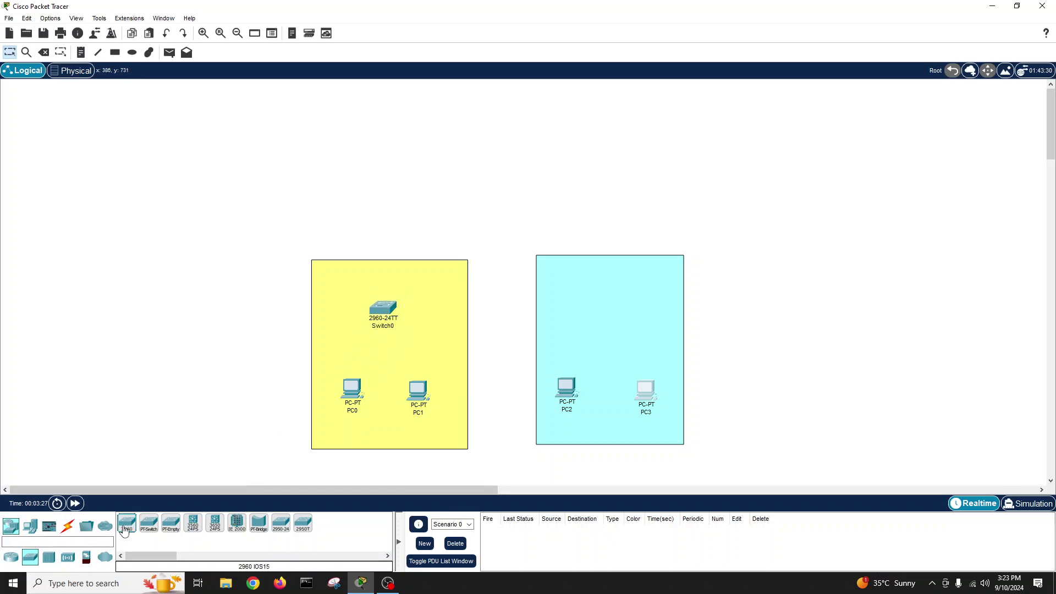
{"action": "left_click_drag", "start_coordinate": [128, 529], "coordinate": [608, 386]}
Step: Place an ISR4331 router above each coloured rectangle and align the left router over its switch
{"action": "left_click", "coordinate": [11, 558]}
{"action": "left_click_drag", "start_coordinate": [127, 525], "coordinate": [373, 171]}
{"action": "left_click_drag", "start_coordinate": [130, 527], "coordinate": [604, 171]}
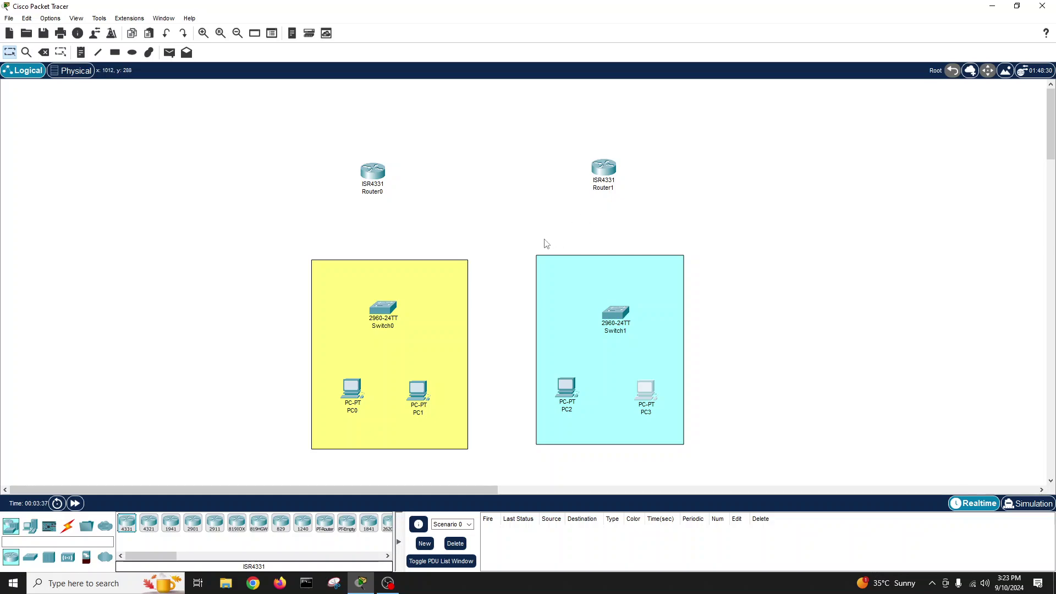
{"action": "left_click_drag", "start_coordinate": [379, 176], "coordinate": [386, 176]}
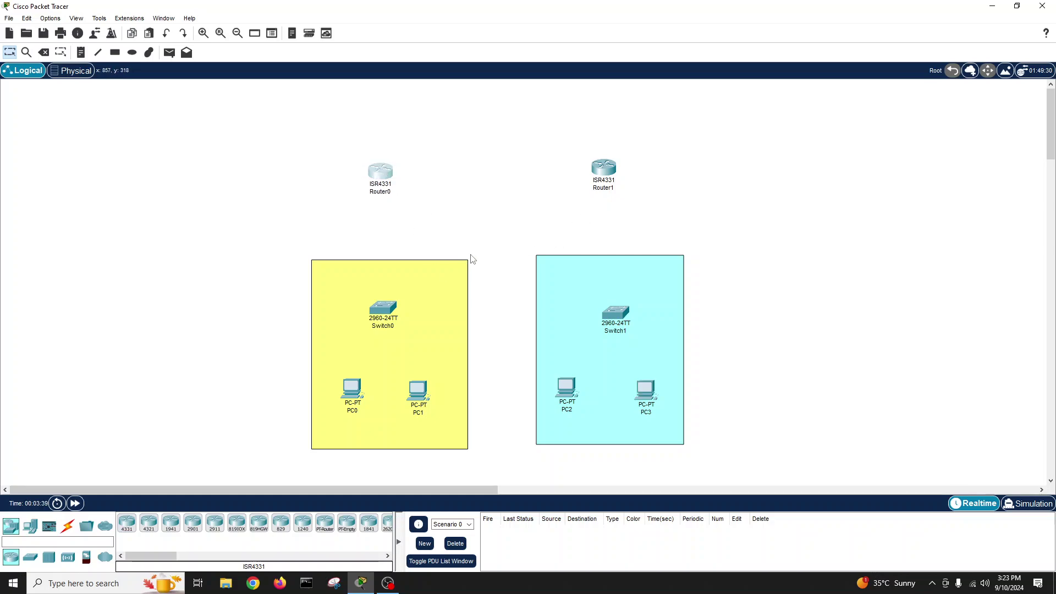
Step: Connect Router0's GigabitEthernet0/0/0 to Switch0's GigabitEthernet0/1 with a copper straight-through cable
{"action": "left_click", "coordinate": [67, 526]}
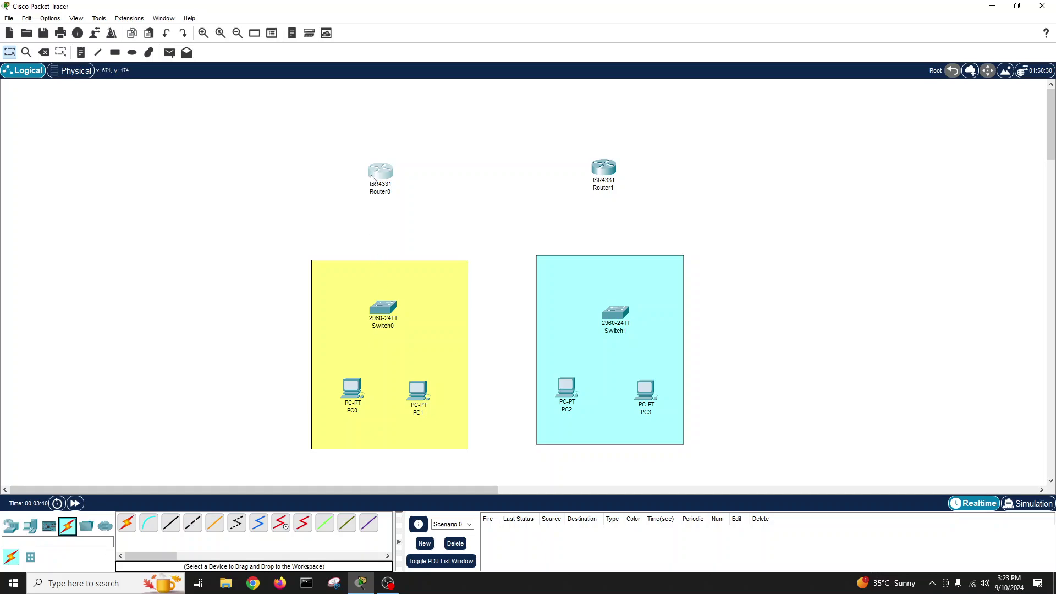
{"action": "left_click", "coordinate": [170, 526]}
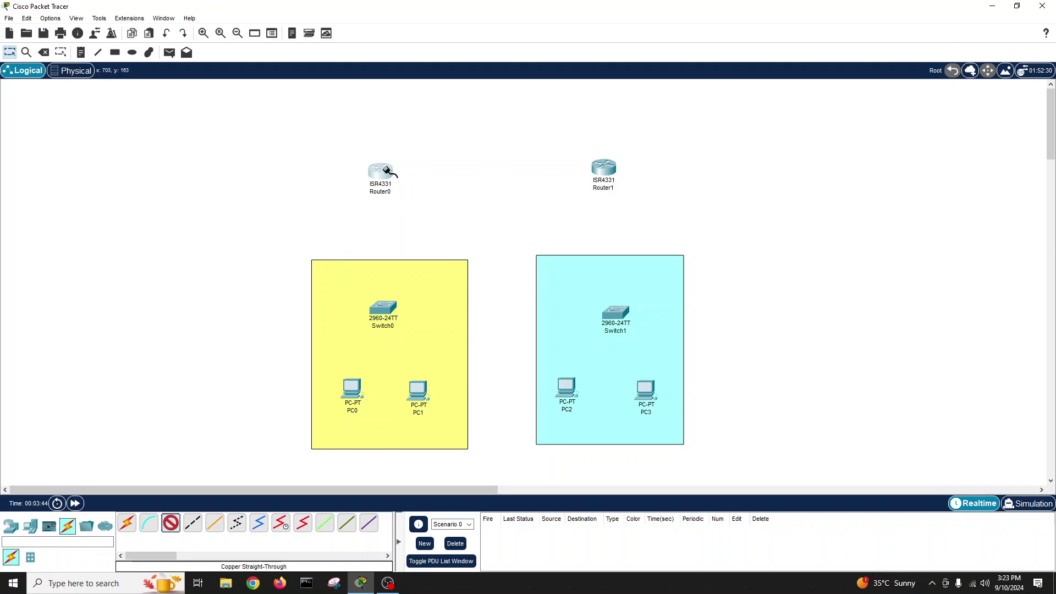
{"action": "left_click", "coordinate": [383, 170]}
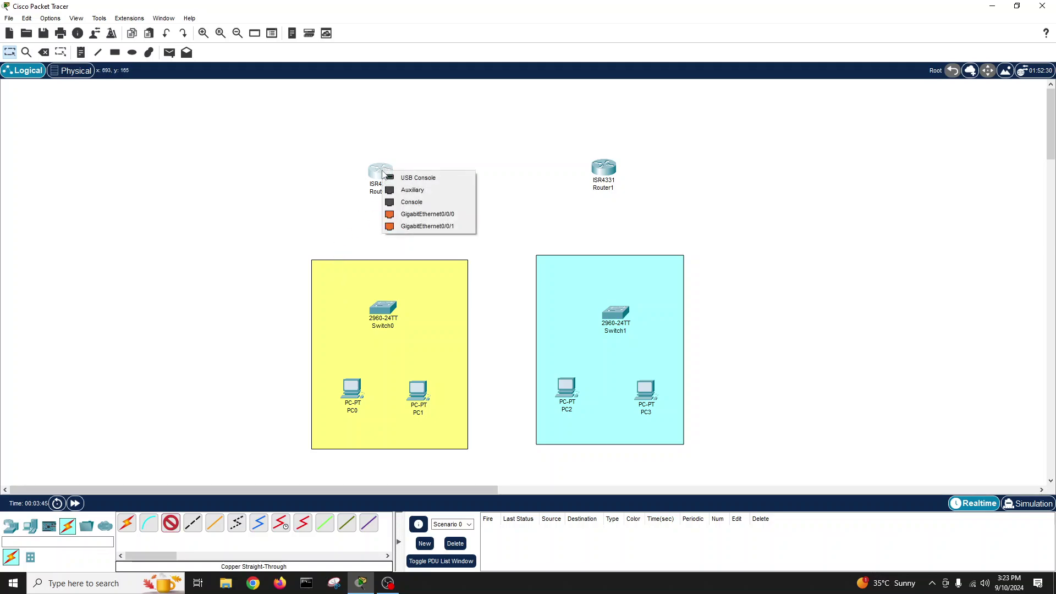
{"action": "left_click", "coordinate": [453, 213]}
{"action": "left_click", "coordinate": [383, 308]}
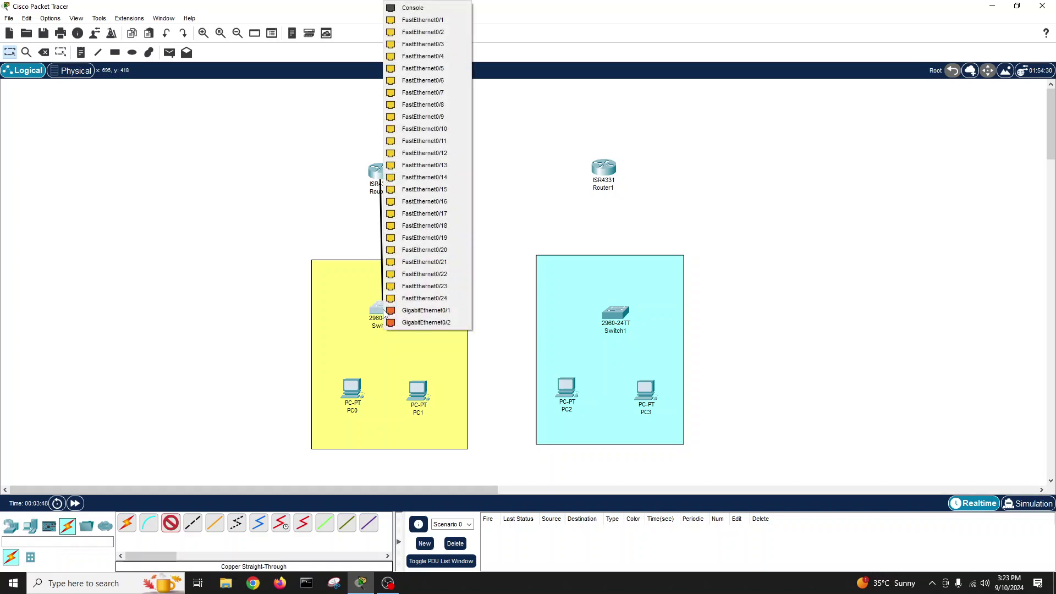
{"action": "left_click", "coordinate": [417, 314]}
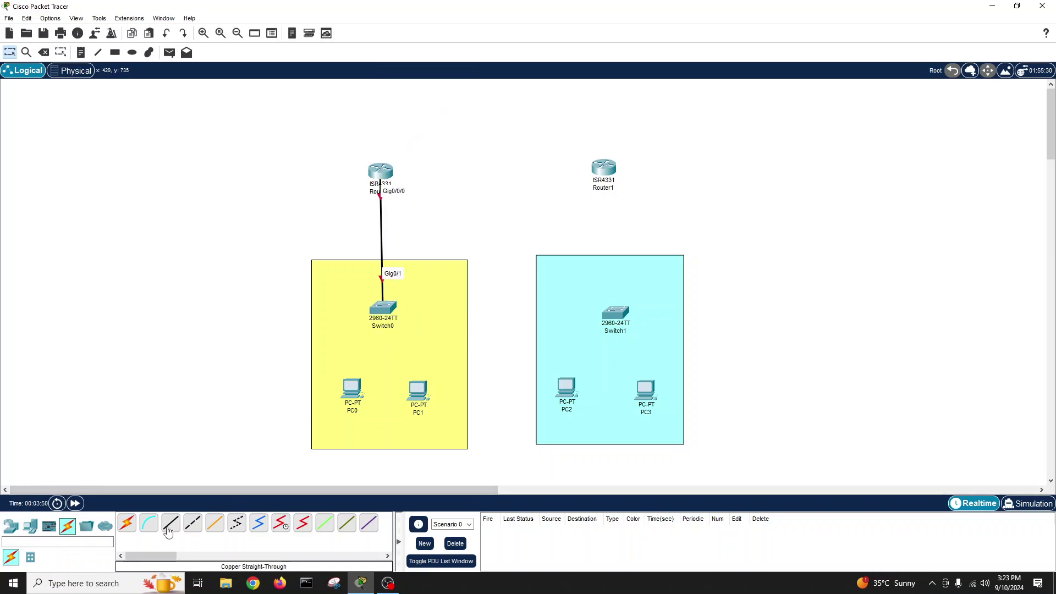
Step: Connect Router1's GigabitEthernet0/0/0 to Switch1's GigabitEthernet0/1 with a copper straight-through cable and nudge both switches into line beneath their routers
{"action": "left_click", "coordinate": [604, 168]}
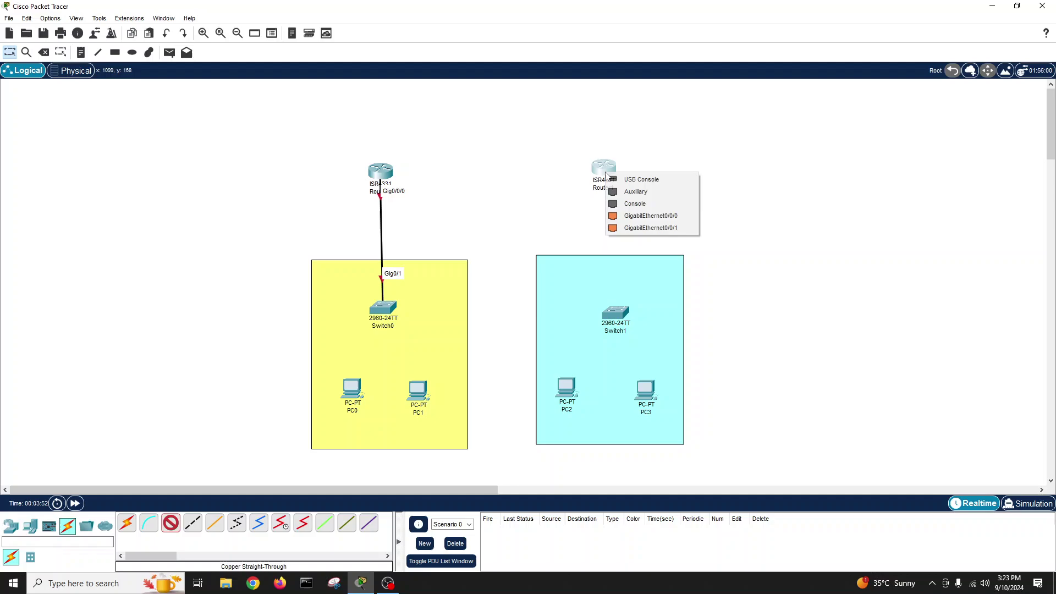
{"action": "left_click", "coordinate": [652, 215]}
{"action": "left_click", "coordinate": [614, 311]}
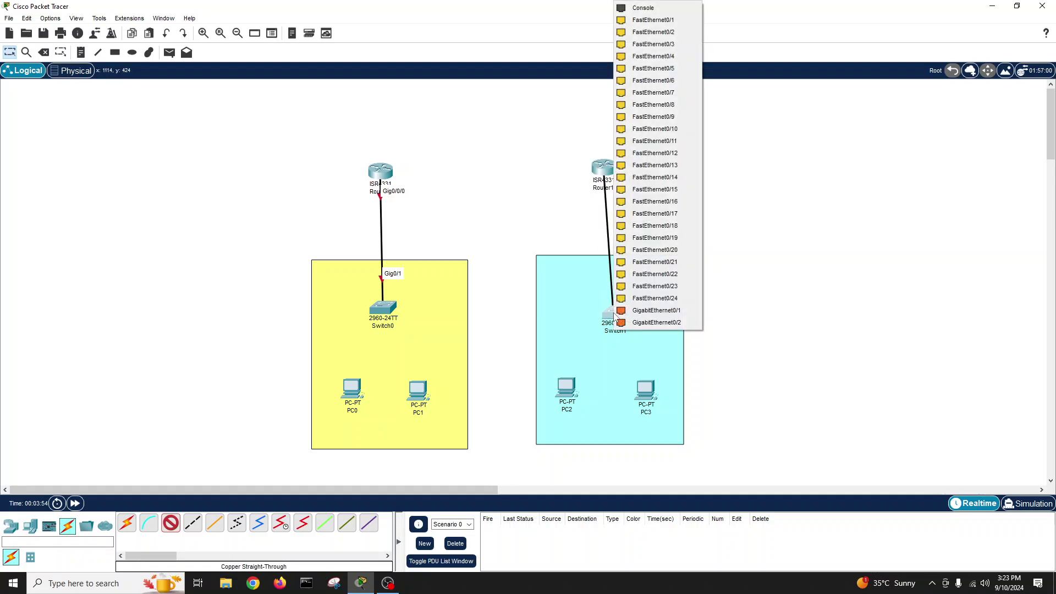
{"action": "left_click", "coordinate": [662, 312]}
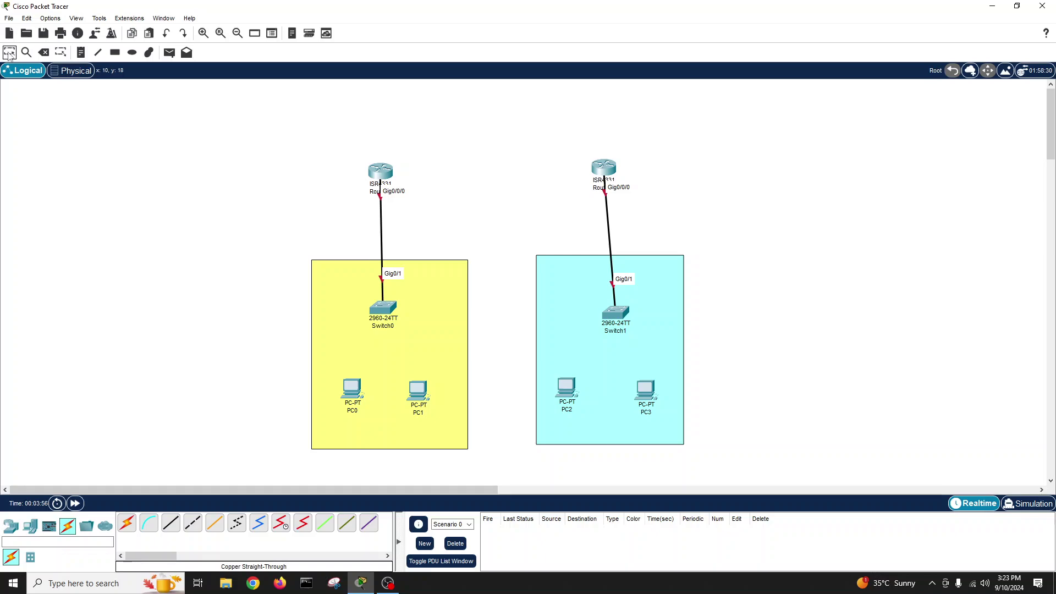
{"action": "left_click_drag", "start_coordinate": [376, 313], "coordinate": [374, 301]}
{"action": "left_click_drag", "start_coordinate": [627, 315], "coordinate": [617, 300]}
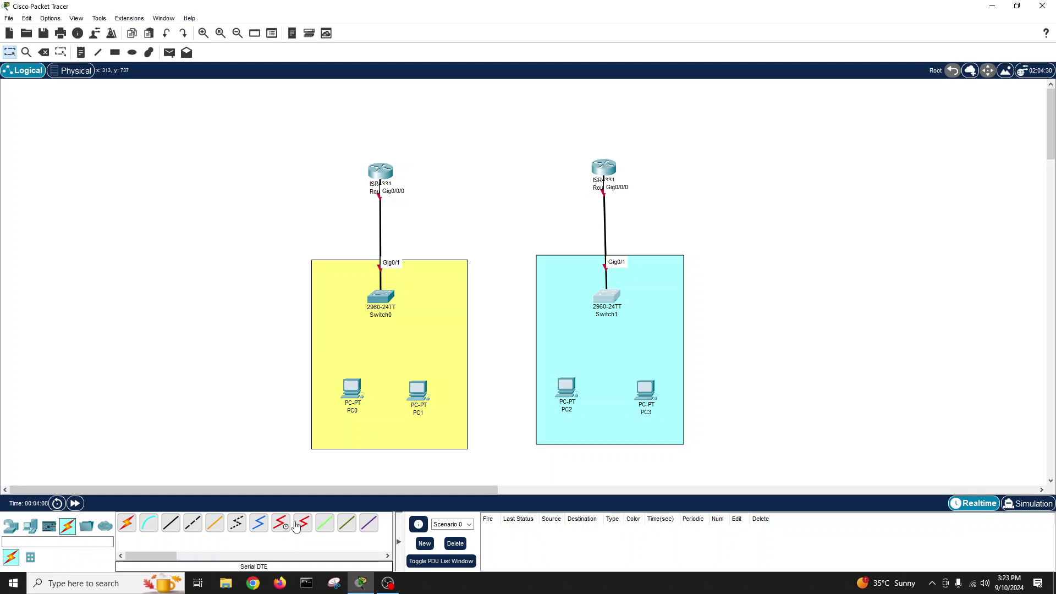
Step: Link Router0 directly to Router1 using the automatically chosen connection type
{"action": "left_click", "coordinate": [127, 525]}
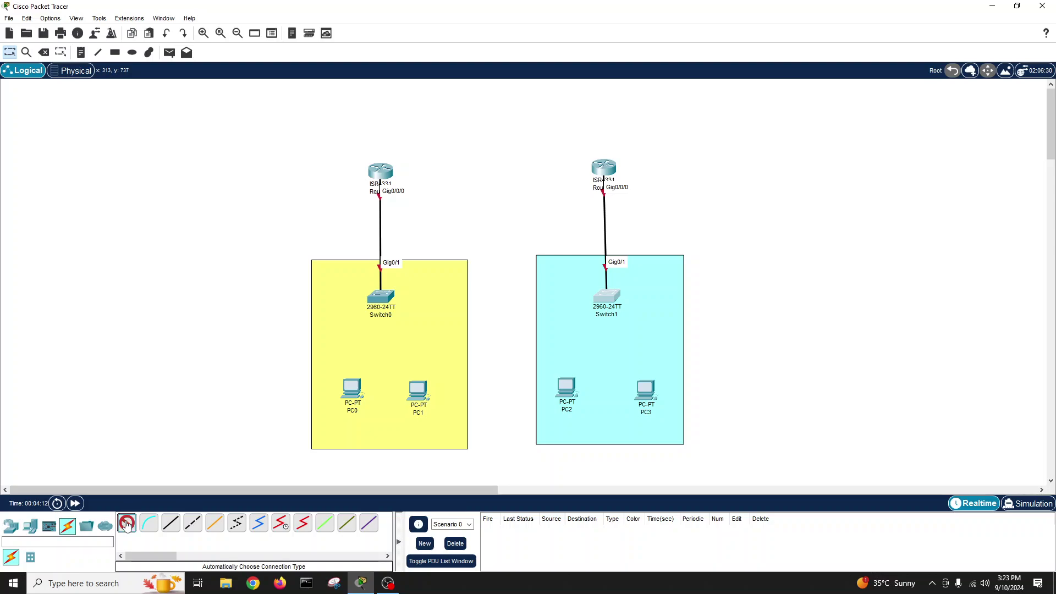
{"action": "left_click", "coordinate": [388, 174]}
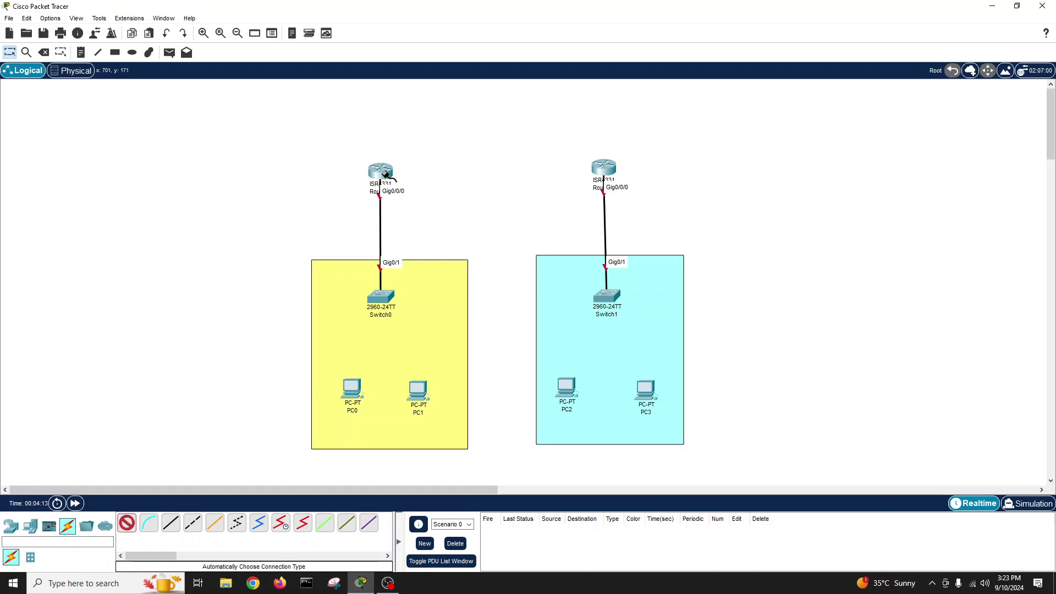
{"action": "left_click", "coordinate": [605, 170]}
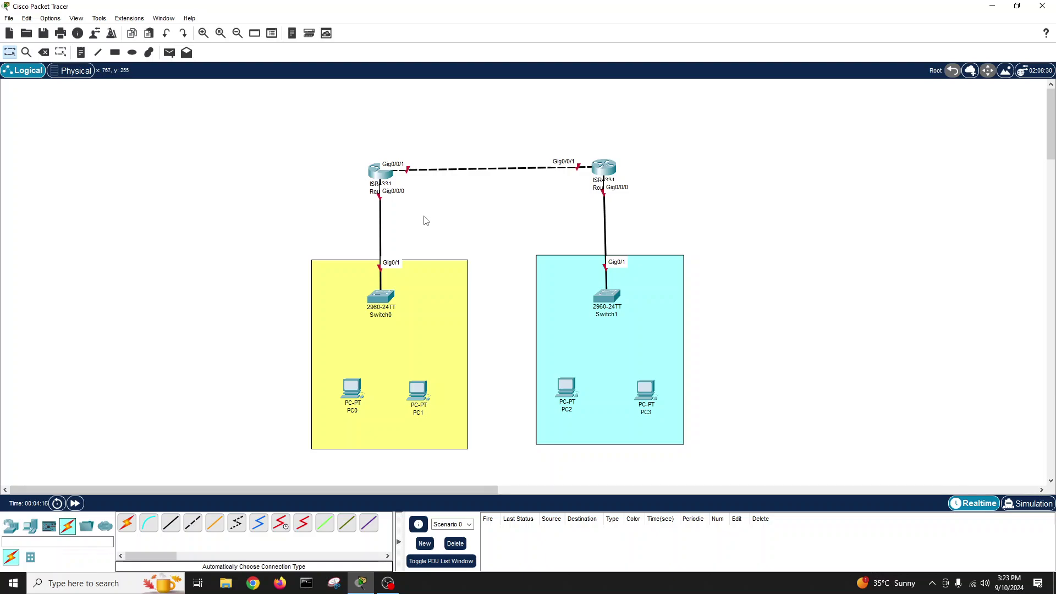
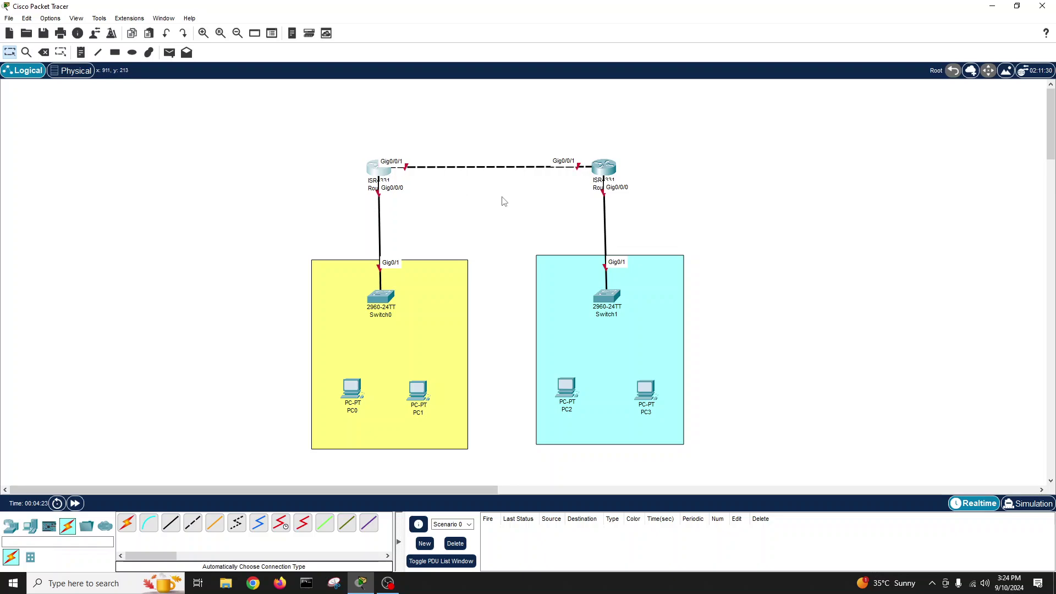
{"action": "left_click", "coordinate": [383, 175]}
{"action": "left_click", "coordinate": [740, 129]}
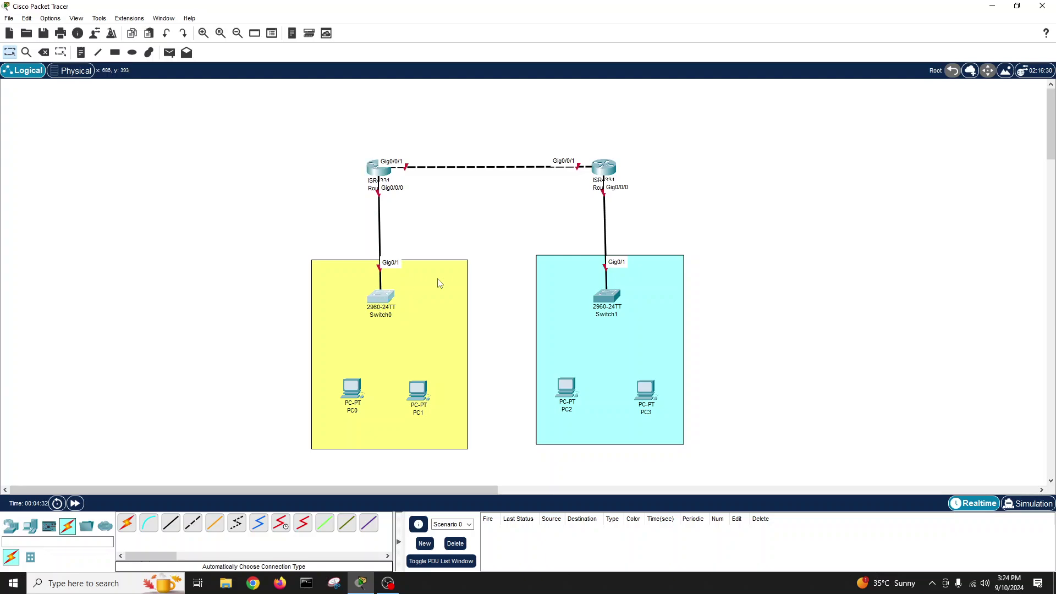
Step: Add a text note reading 192.168.1.1/24 beside the yellow rectangle
{"action": "left_click", "coordinate": [380, 297]}
{"action": "left_click", "coordinate": [740, 128]}
{"action": "left_click", "coordinate": [81, 52]}
{"action": "left_click", "coordinate": [228, 313]}
{"action": "type", "text": "VLAN"}
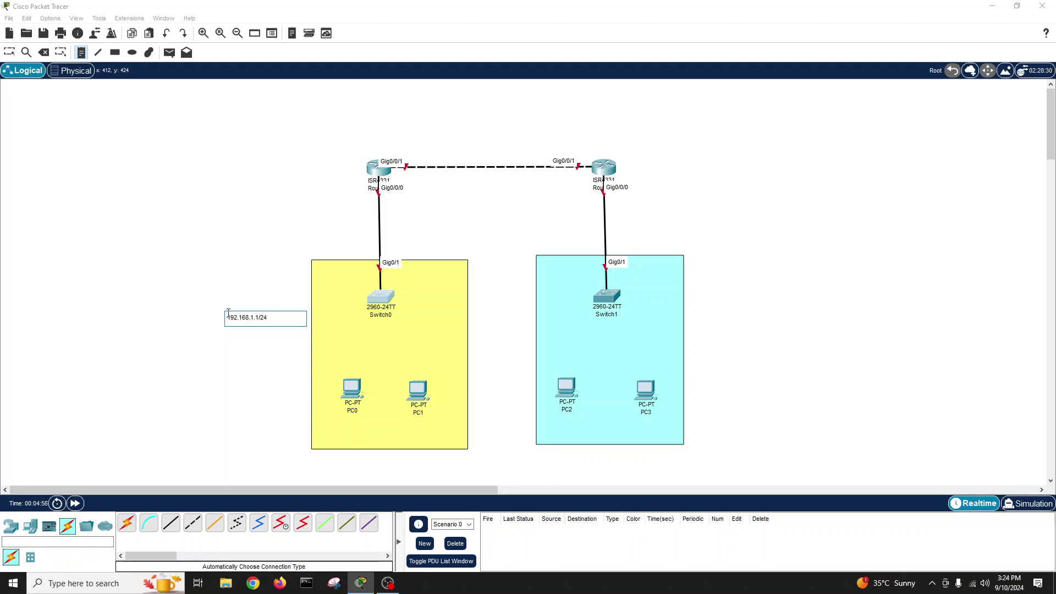
Step: Add a text note reading 192.168.2.0/24 beside the cyan rectangle
{"action": "left_click", "coordinate": [712, 305]}
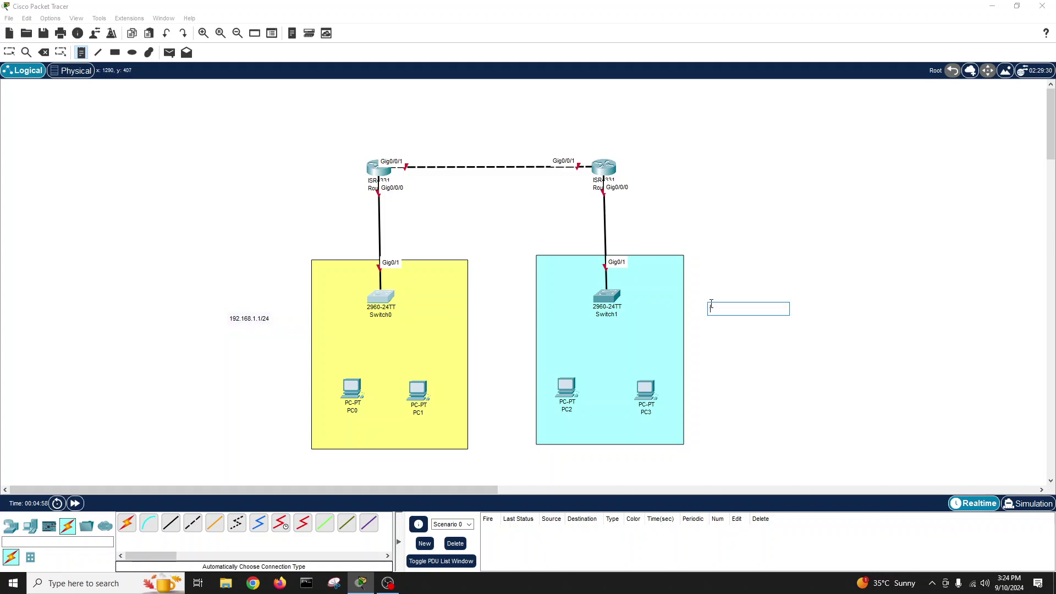
{"action": "type", "text": "192.168"}
{"action": "key", "text": "BackSpace"}
{"action": "type", "text": "0/24"}
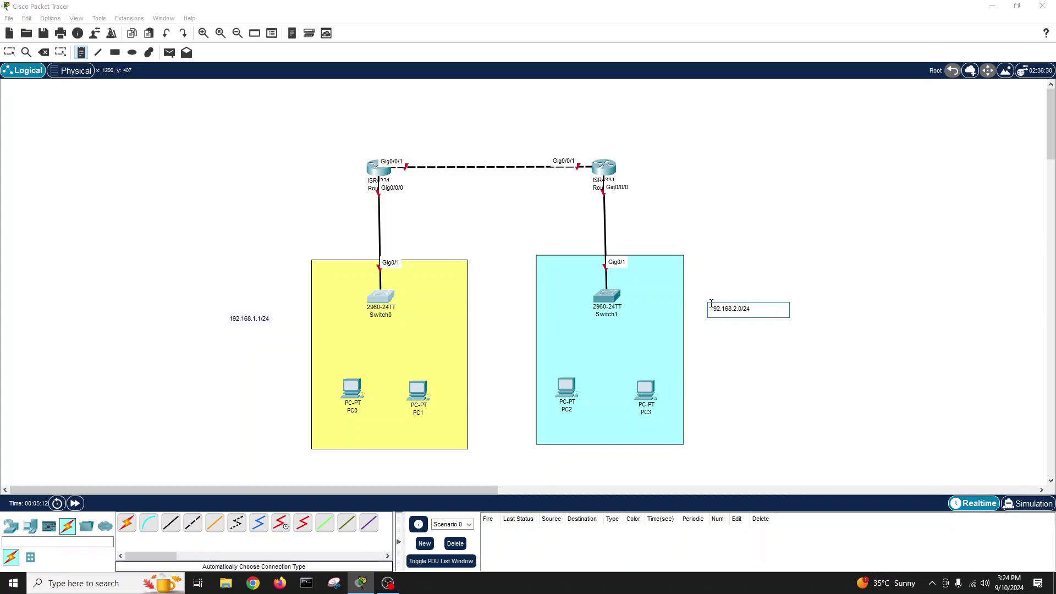
Step: Correct the yellow LAN's network note to 192.168.1.0/24 and move both network notes closer to their rectangles
{"action": "left_click", "coordinate": [255, 320]}
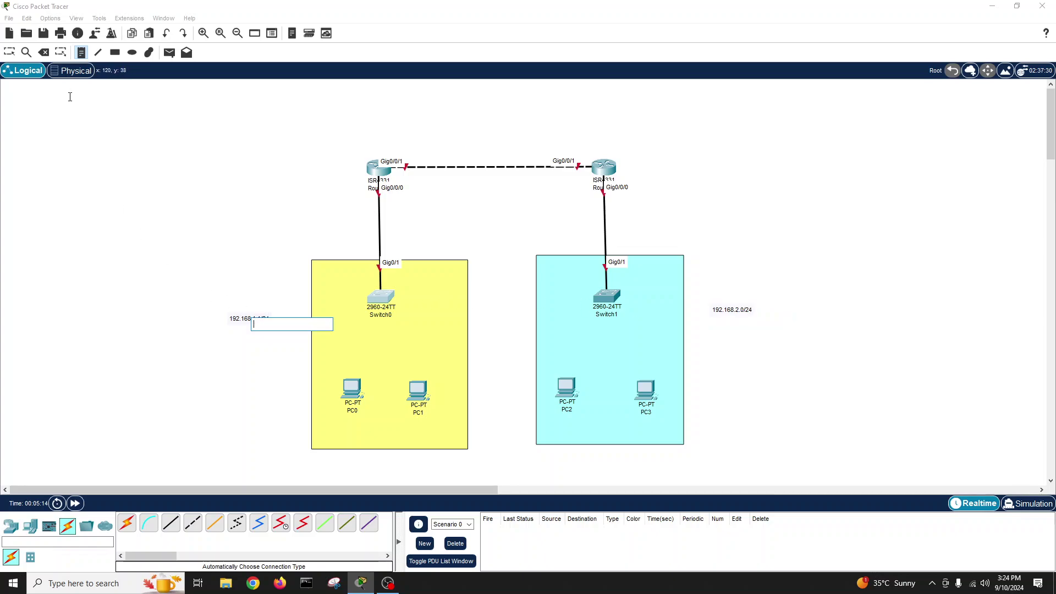
{"action": "left_click", "coordinate": [10, 53]}
{"action": "double_click", "coordinate": [263, 321]}
{"action": "left_click_drag", "start_coordinate": [263, 322], "coordinate": [256, 319]}
{"action": "left_click", "coordinate": [256, 319]}
{"action": "key", "text": "Delete"}
{"action": "type", "text": "0/24"}
{"action": "left_click", "coordinate": [277, 370]}
{"action": "left_click_drag", "start_coordinate": [254, 326], "coordinate": [286, 316]}
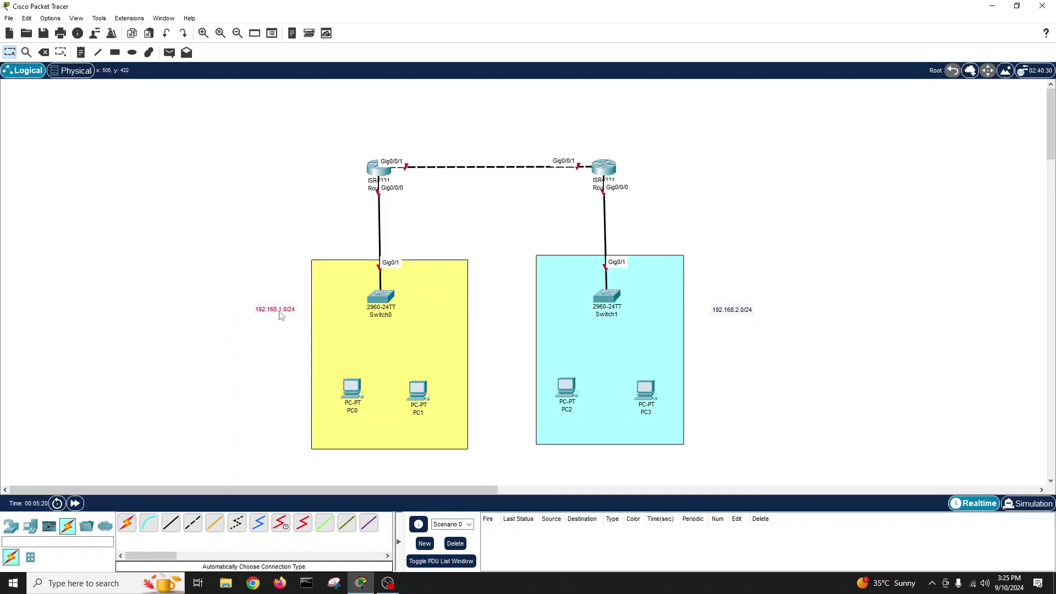
{"action": "left_click_drag", "start_coordinate": [723, 315], "coordinate": [702, 304]}
Step: Connect Switch0 to PC0 and PC1 using the automatically chosen connection type
{"action": "left_click", "coordinate": [127, 523]}
{"action": "left_click", "coordinate": [381, 297]}
{"action": "left_click", "coordinate": [352, 389]}
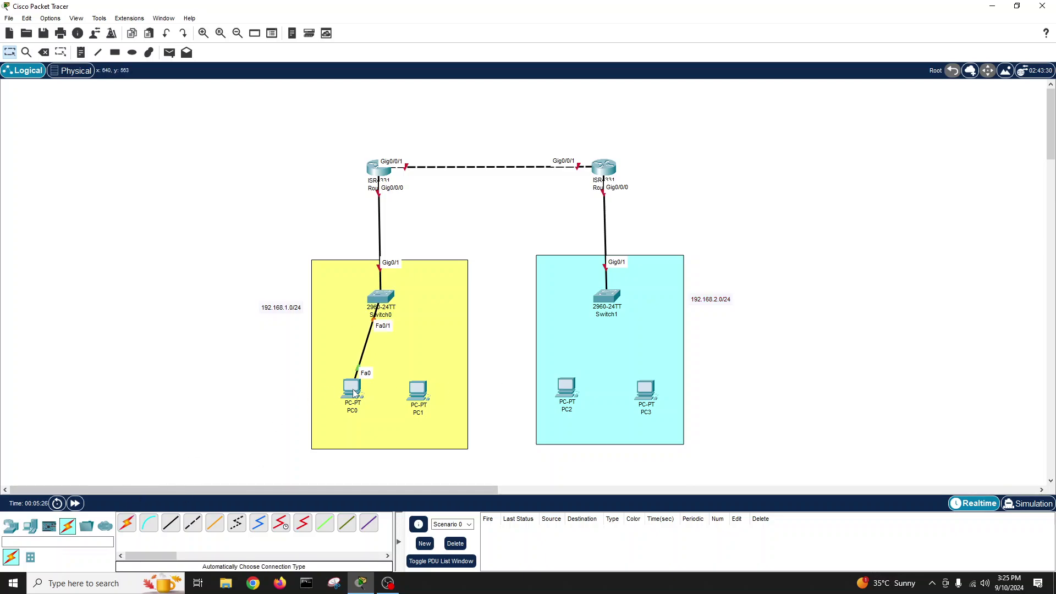
{"action": "left_click", "coordinate": [389, 300]}
{"action": "left_click", "coordinate": [418, 392]}
Step: Connect Switch1 to PC2 and PC3 using the automatically chosen connection type
{"action": "left_click", "coordinate": [126, 523]}
{"action": "left_click", "coordinate": [608, 299]}
{"action": "left_click", "coordinate": [566, 388]}
{"action": "left_click", "coordinate": [126, 524]}
{"action": "left_click", "coordinate": [607, 299]}
{"action": "left_click", "coordinate": [643, 386]}
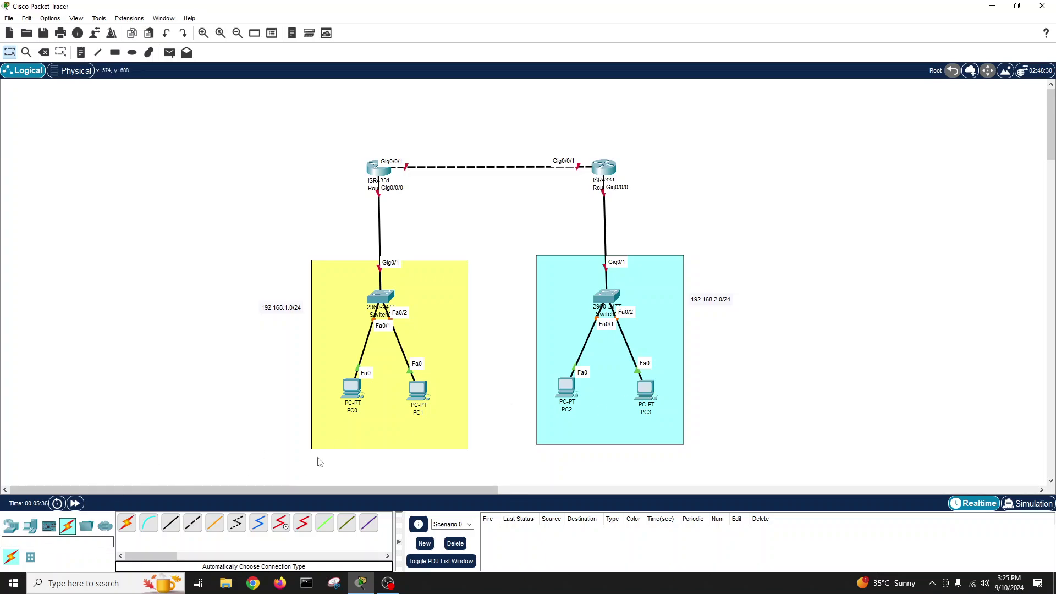
{"action": "double_click", "coordinate": [276, 311]}
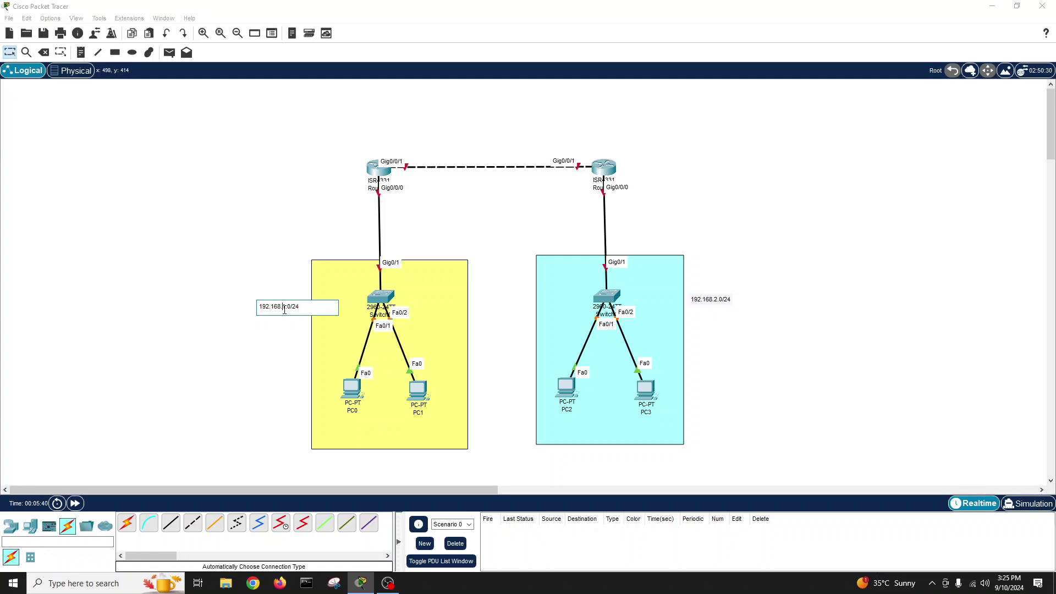
{"action": "left_click", "coordinate": [321, 215]}
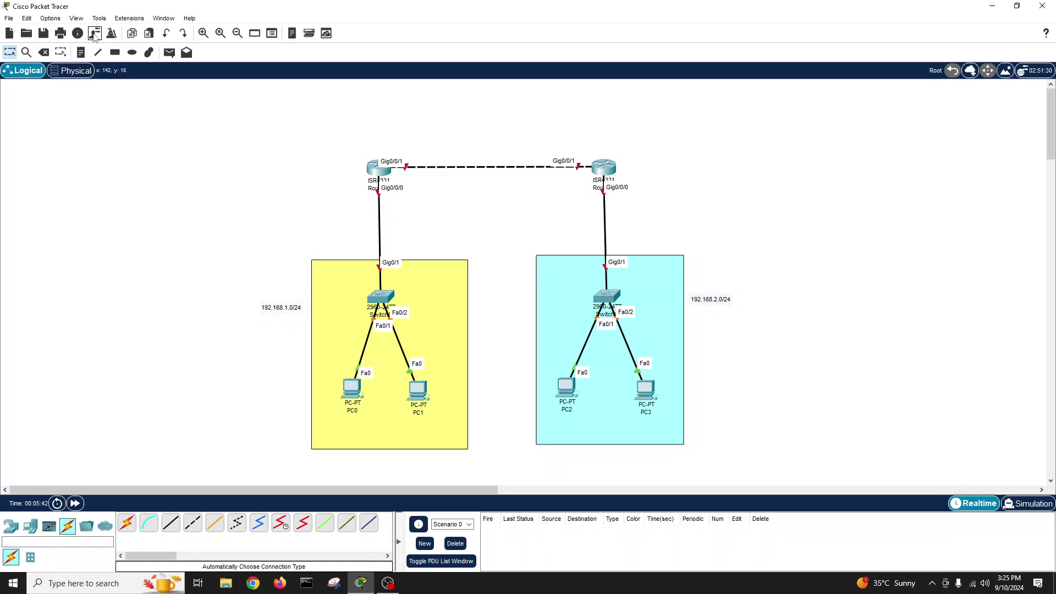
Step: Add gateway notes beneath the routers' Gig0/0/0 ports: 192.168.1.1 for Router0 and 192.168.2.1 for Router1
{"action": "left_click", "coordinate": [81, 52]}
{"action": "left_click", "coordinate": [385, 204]}
{"action": "type", "text": "192.168.1.1"}
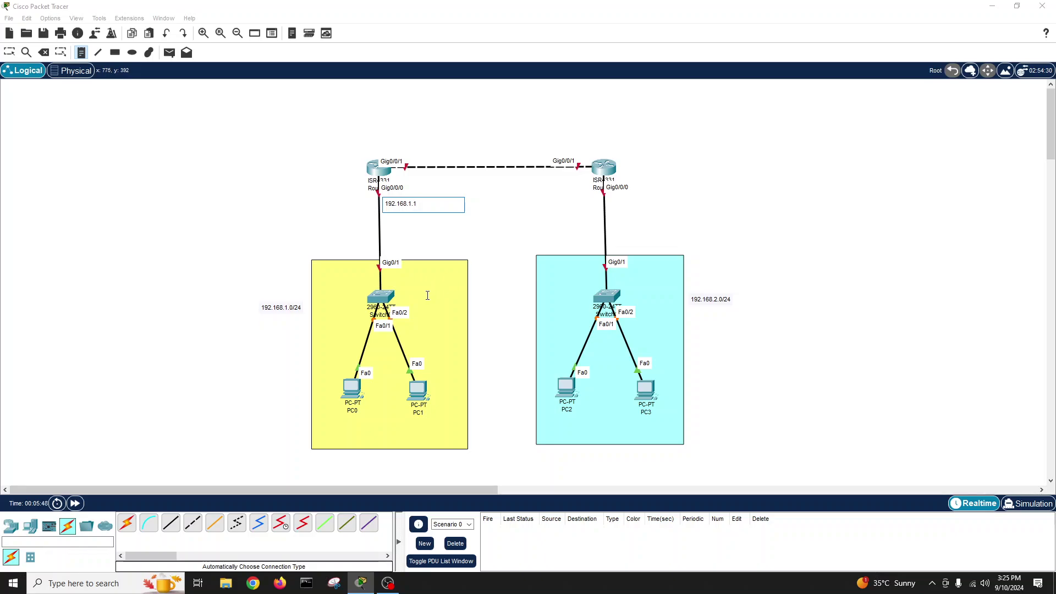
{"action": "left_click", "coordinate": [615, 199]}
{"action": "type", "text": "192.168.2.1"}
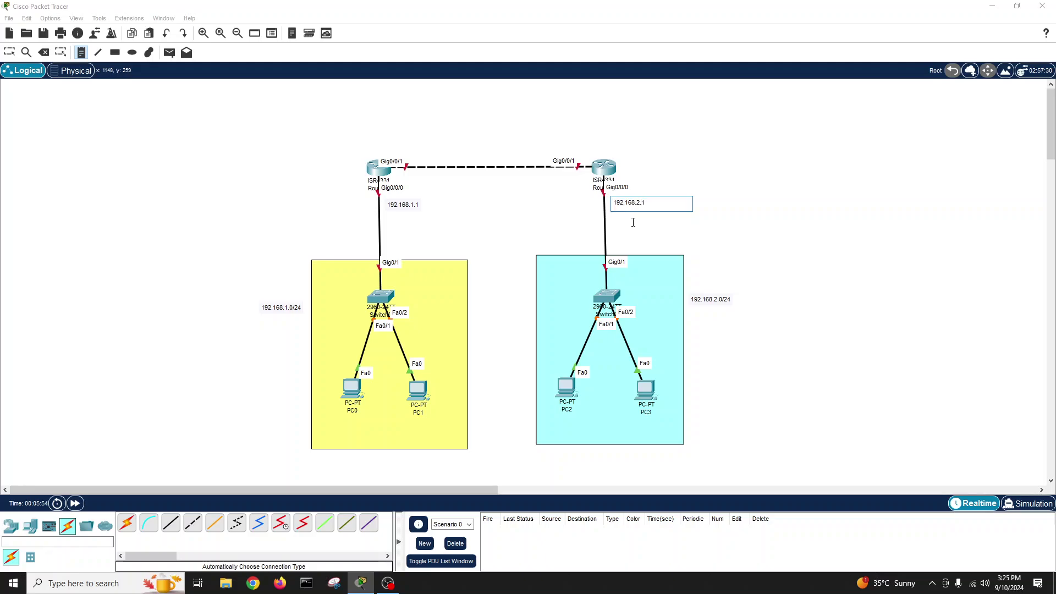
{"action": "left_click", "coordinate": [9, 52]}
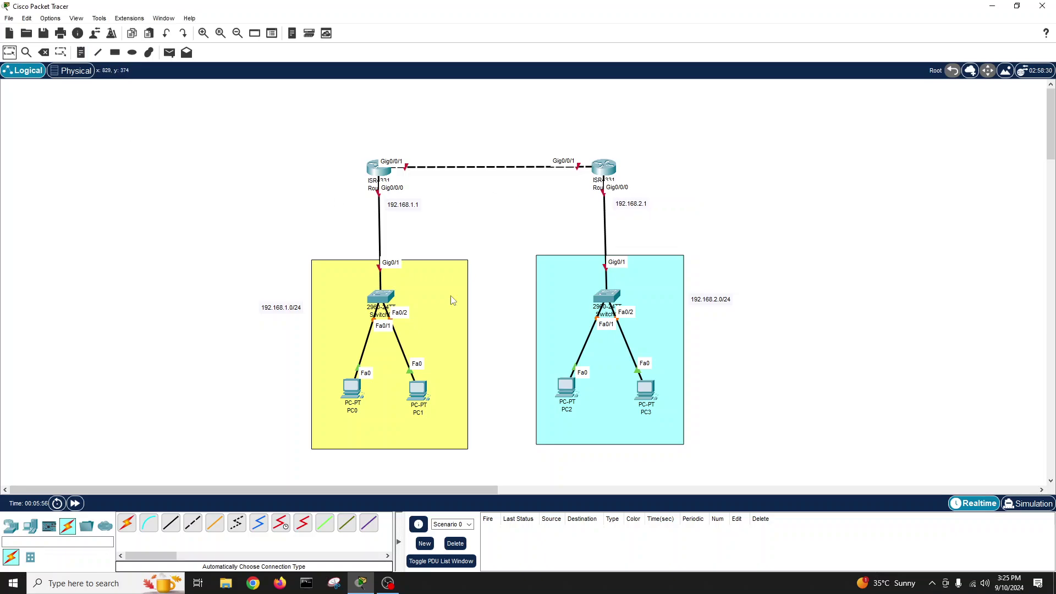
Step: Rename PC0 as 192.168.1.2 and PC1 as 192.168.1.3 in the yellow LAN
{"action": "left_click", "coordinate": [353, 411]}
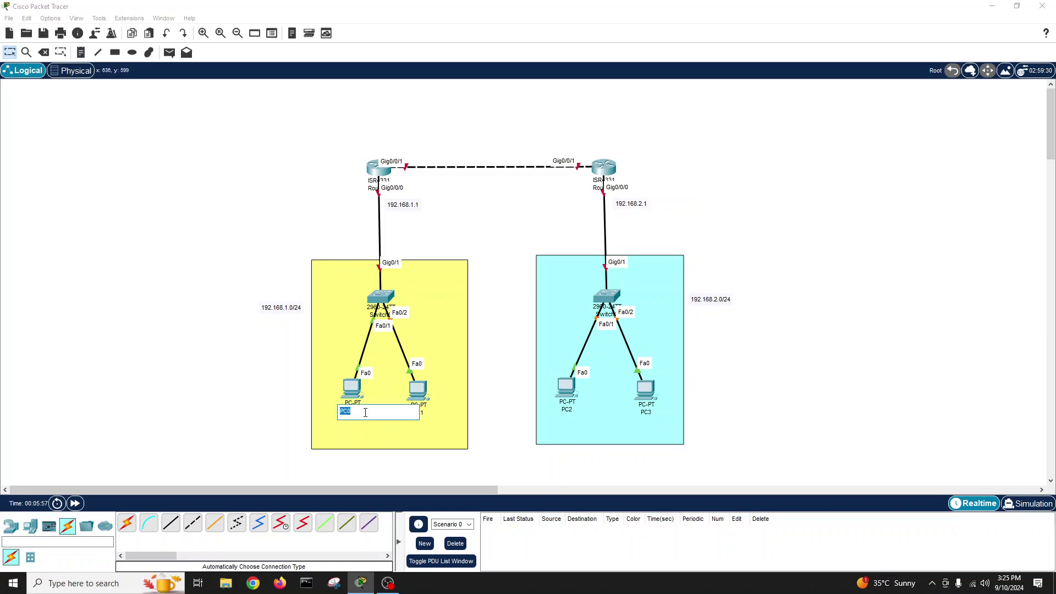
{"action": "type", "text": "192.168.1.2"}
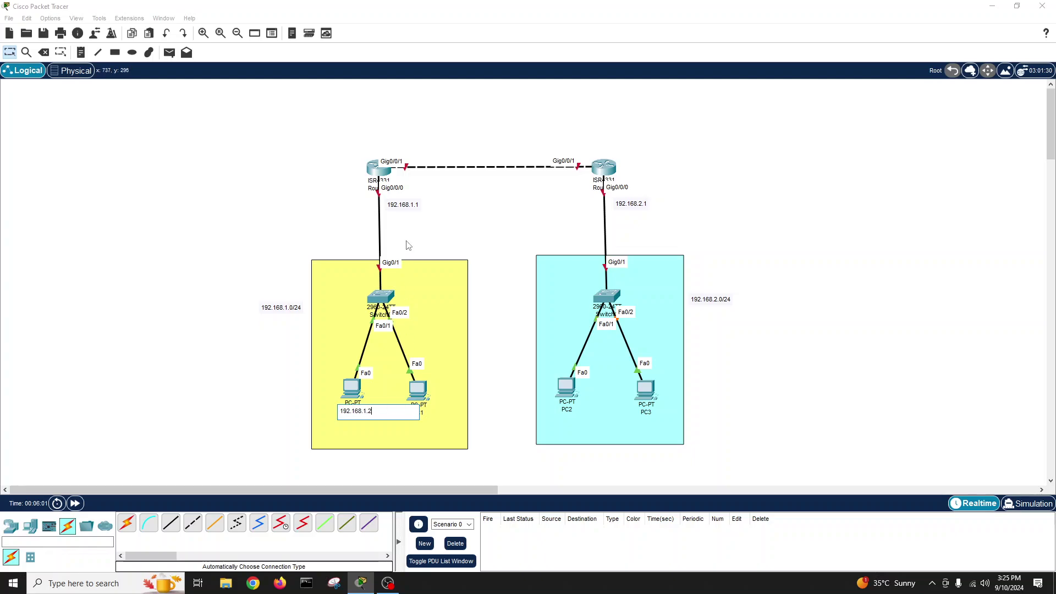
{"action": "left_click", "coordinate": [424, 412]}
{"action": "left_click", "coordinate": [420, 413]}
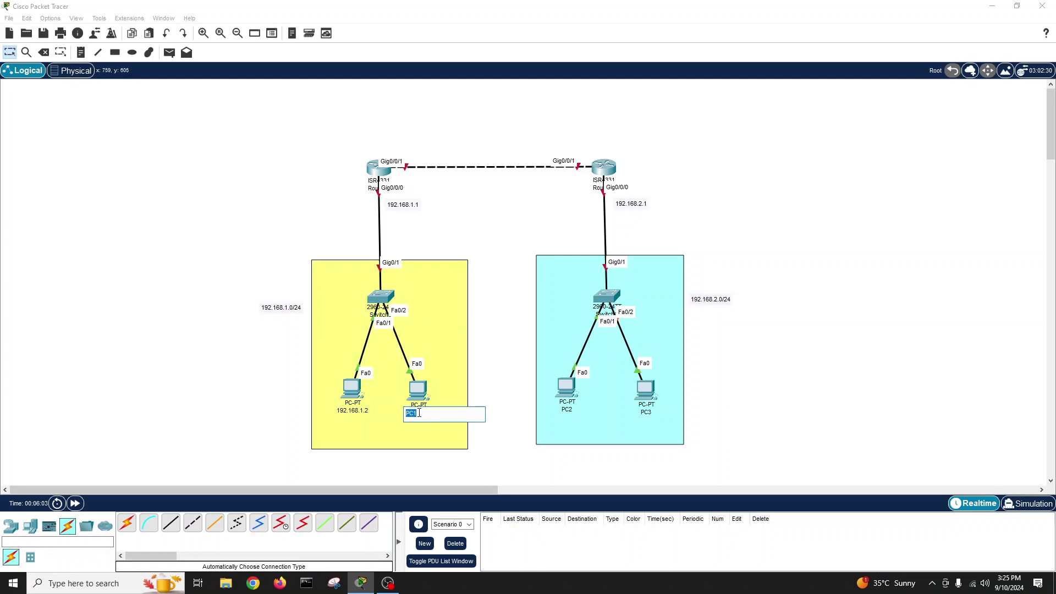
{"action": "type", "text": "192.168.1.3"}
{"action": "left_click", "coordinate": [488, 439]}
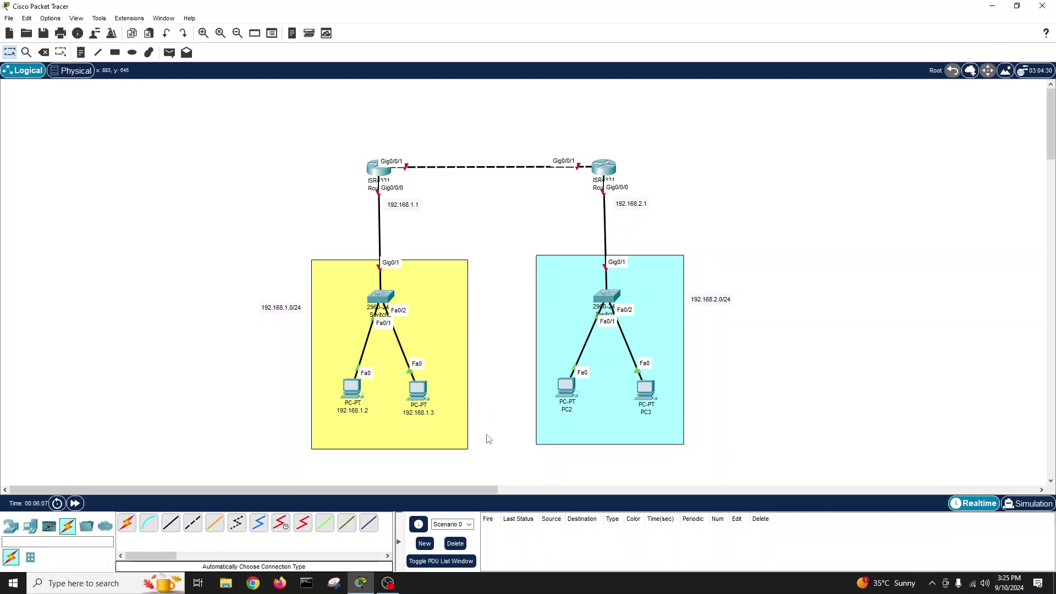
Step: Rename PC2 as 192.168.2.2 and PC3 as 192.168.2.3 in the cyan LAN
{"action": "left_click", "coordinate": [572, 410]}
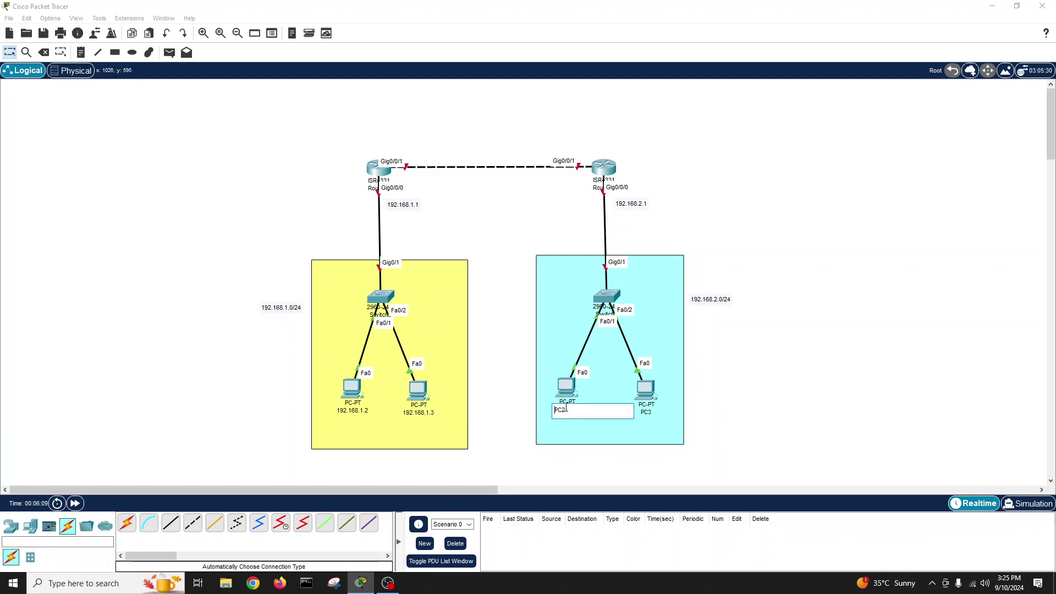
{"action": "left_click_drag", "start_coordinate": [572, 412], "coordinate": [540, 413]}
{"action": "type", "text": "192.168.2.2"}
{"action": "left_click", "coordinate": [647, 413]}
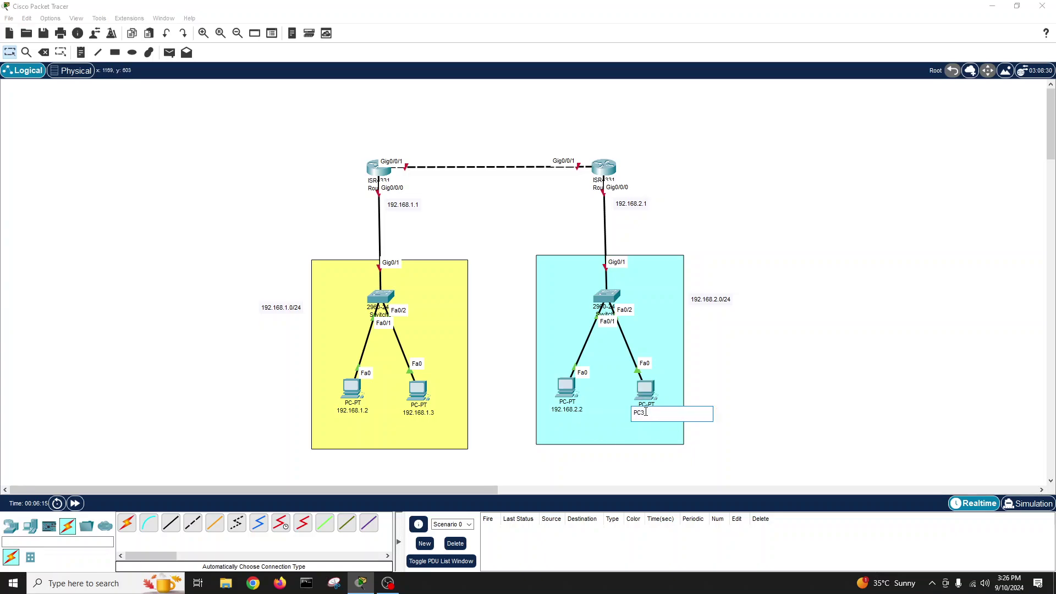
{"action": "double_click", "coordinate": [652, 413]}
{"action": "type", "text": "192.168.2.3"}
{"action": "key", "text": "Return"}
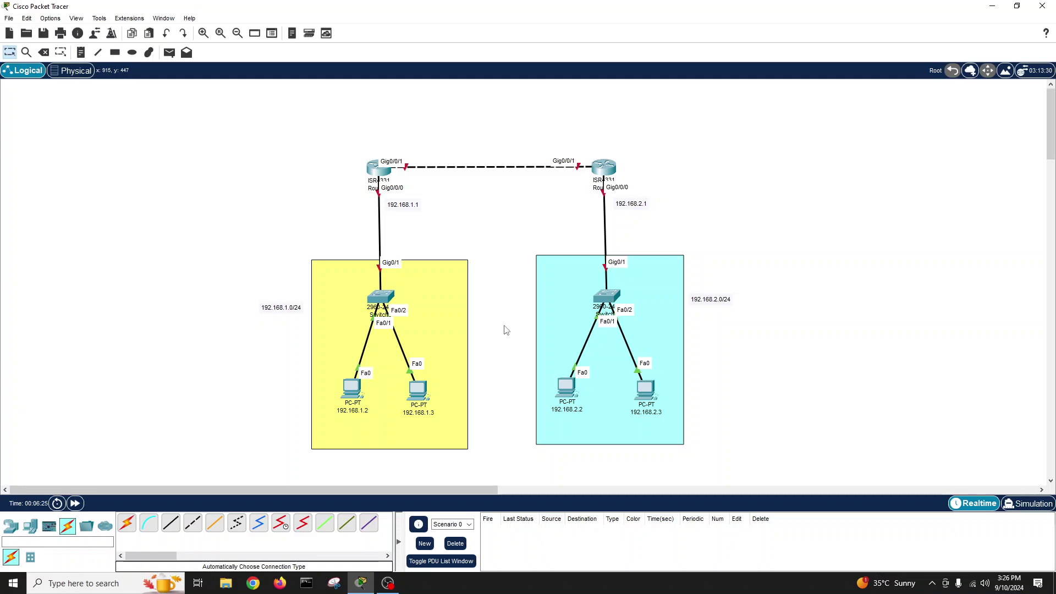
Step: Move the 192.168.1.1 and 192.168.2.1 notes closer to their routers' Gig0/0/0 ports
{"action": "left_click_drag", "start_coordinate": [400, 209], "coordinate": [396, 207]}
{"action": "left_click_drag", "start_coordinate": [636, 207], "coordinate": [629, 204]}
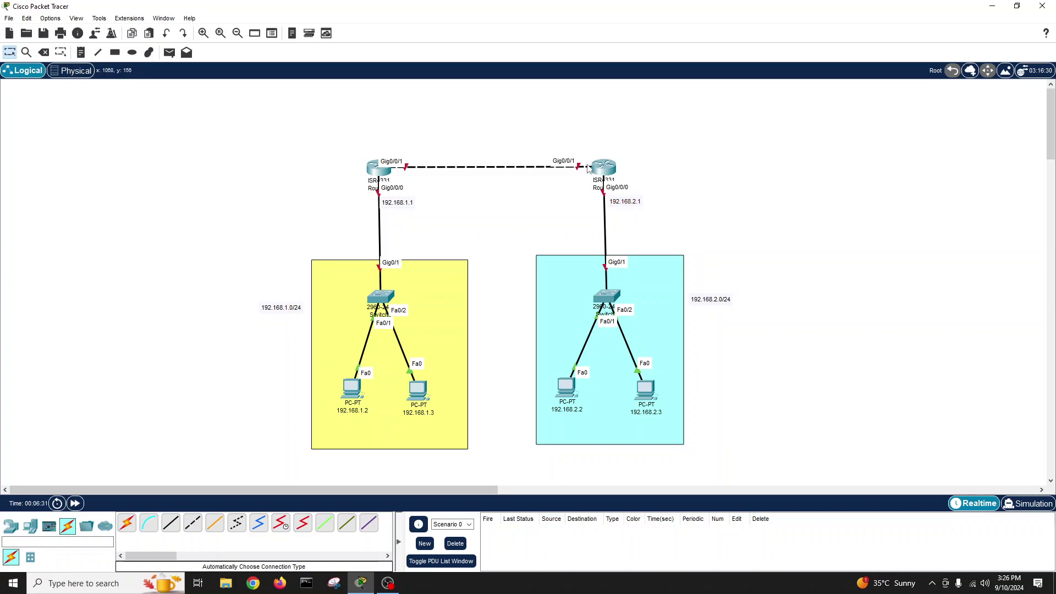
Step: Label the ends of the router-to-router link with notes 10.10.10.1/24 at Router0 and 10.10.10.2./24 at Router1
{"action": "left_click", "coordinate": [81, 52]}
{"action": "left_click", "coordinate": [385, 147]}
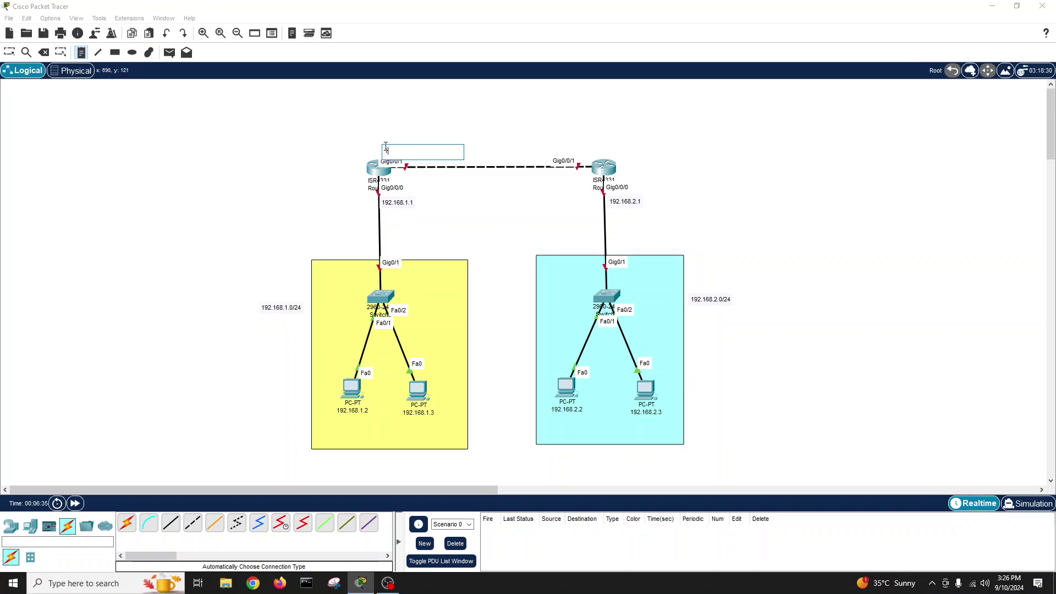
{"action": "type", "text": "10.10.10.1/24"}
{"action": "left_click", "coordinate": [548, 146]}
{"action": "type", "text": "10.1"}
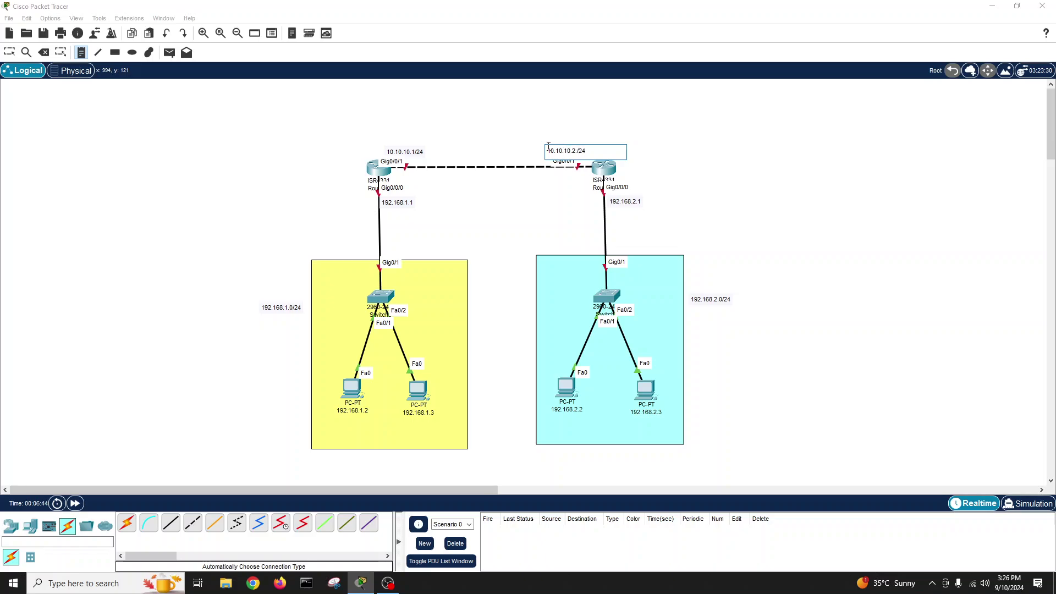
{"action": "left_click", "coordinate": [471, 128]}
{"action": "left_click", "coordinate": [9, 53]}
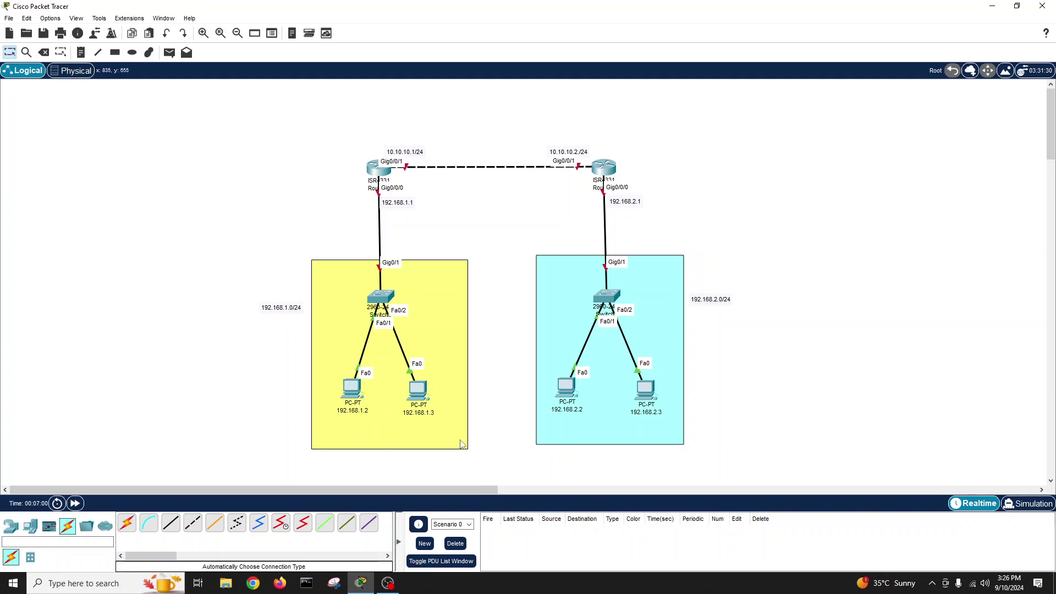
Step: Add a "Static routing" title note centred above the link between the routers
{"action": "left_click", "coordinate": [81, 52]}
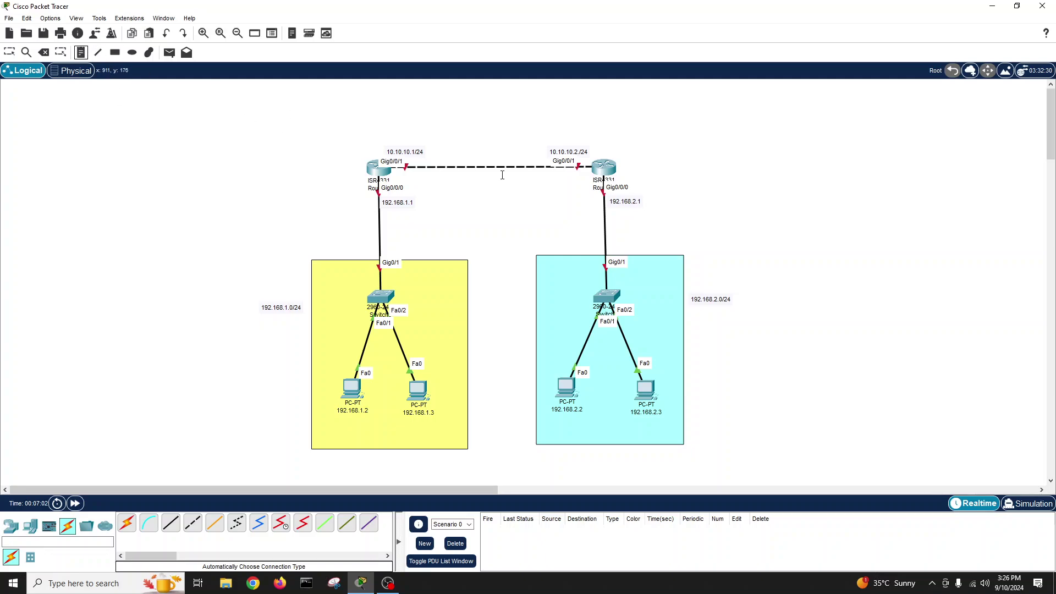
{"action": "left_click", "coordinate": [463, 110]}
{"action": "type", "text": "Static routing"}
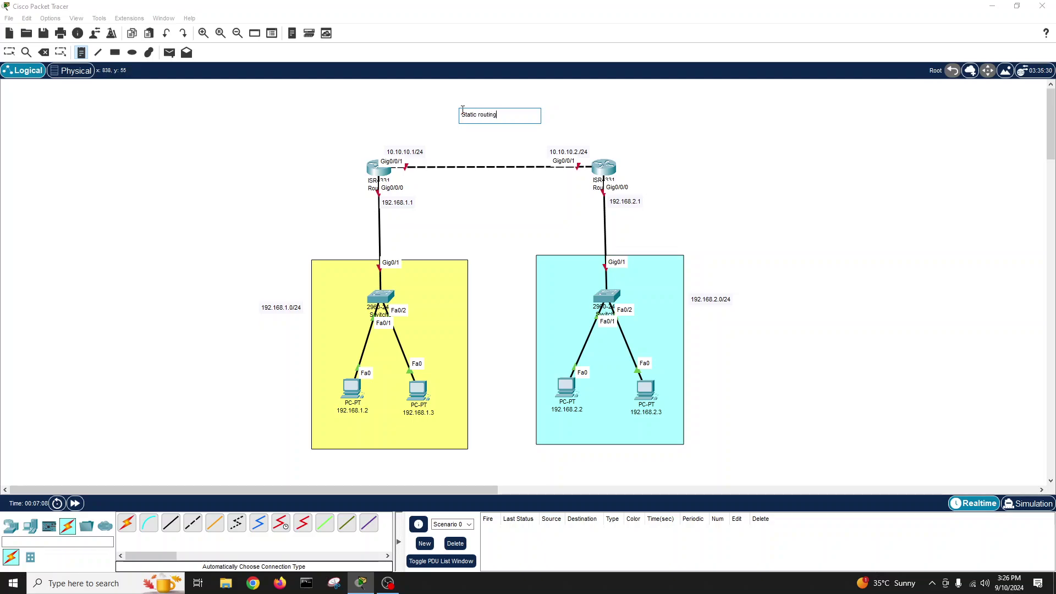
{"action": "left_click", "coordinate": [9, 52]}
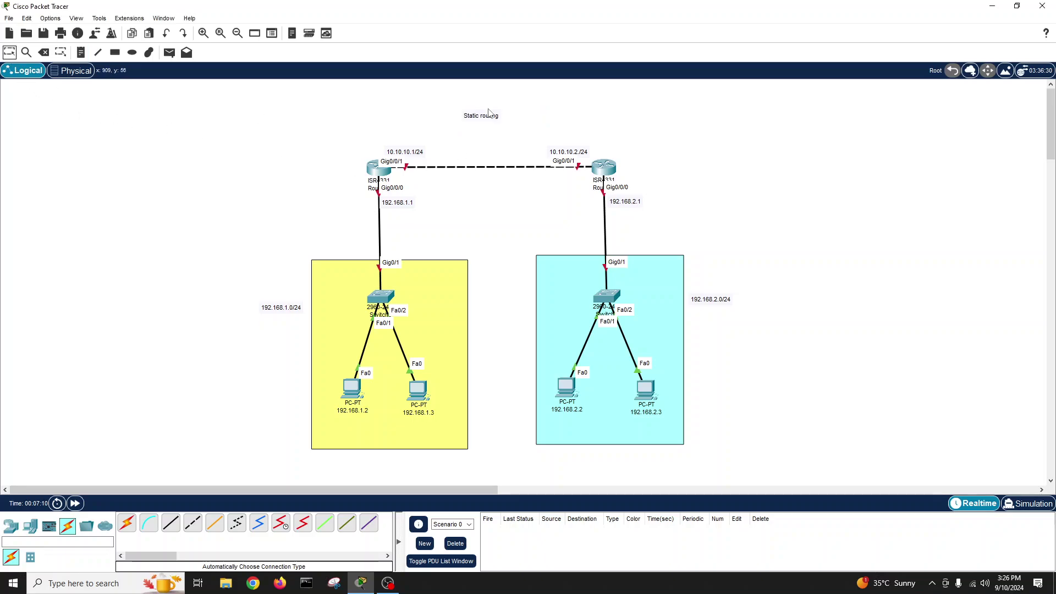
{"action": "left_click_drag", "start_coordinate": [486, 127], "coordinate": [495, 124]}
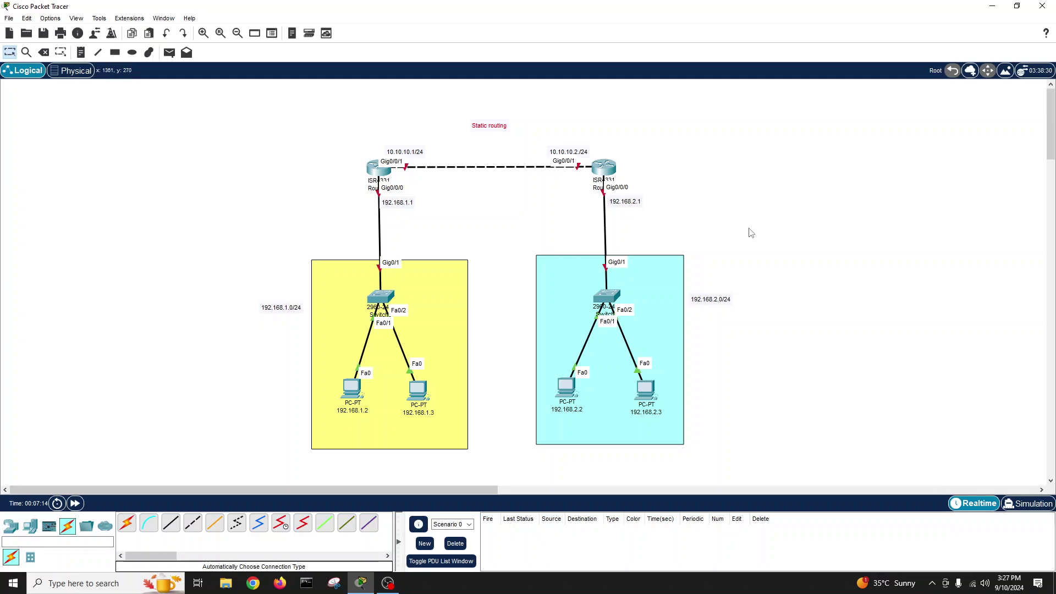
Step: Give the PC named 192.168.1.2 the static IPv4 address 192.168.1.2, subnet mask 255.255.255.0 and default gateway 192.168.1.1
{"action": "left_click", "coordinate": [355, 393]}
{"action": "left_click_drag", "start_coordinate": [454, 125], "coordinate": [606, 126]}
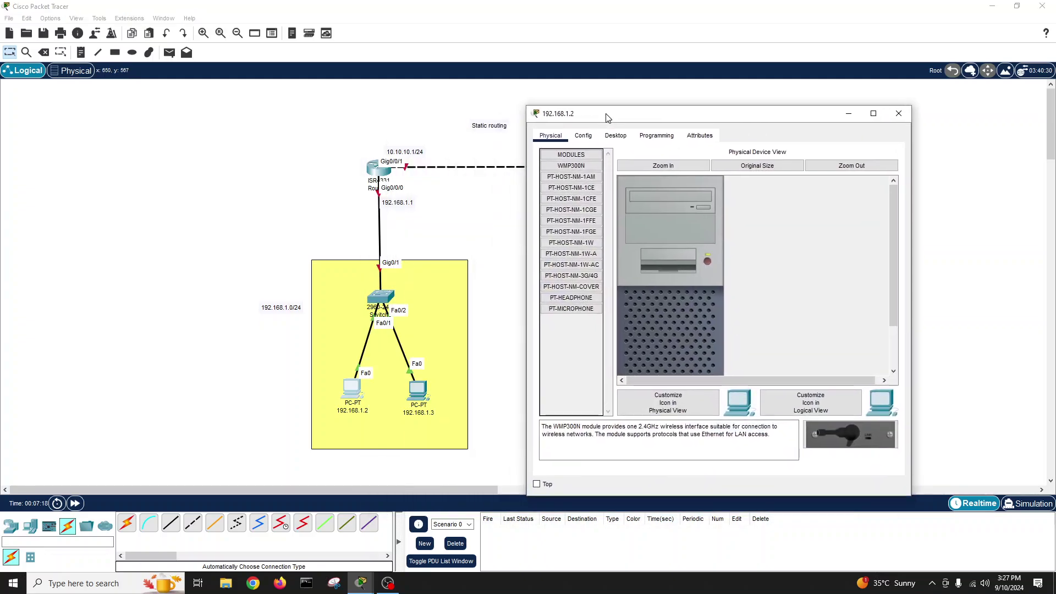
{"action": "left_click", "coordinate": [615, 136]}
{"action": "left_click", "coordinate": [581, 190]}
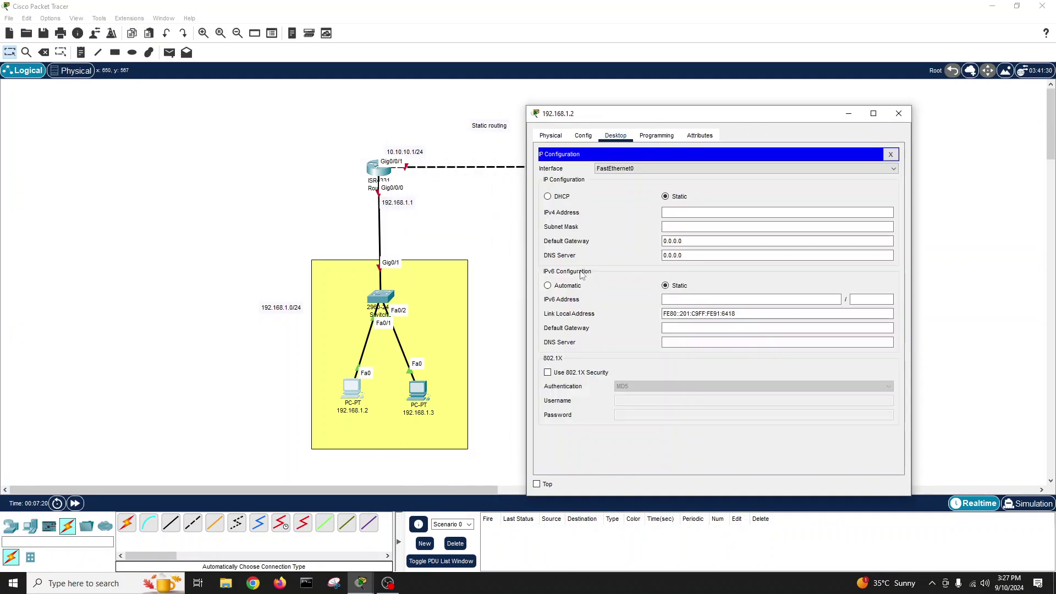
{"action": "left_click", "coordinate": [678, 215]}
{"action": "type", "text": "192.168.1.2"}
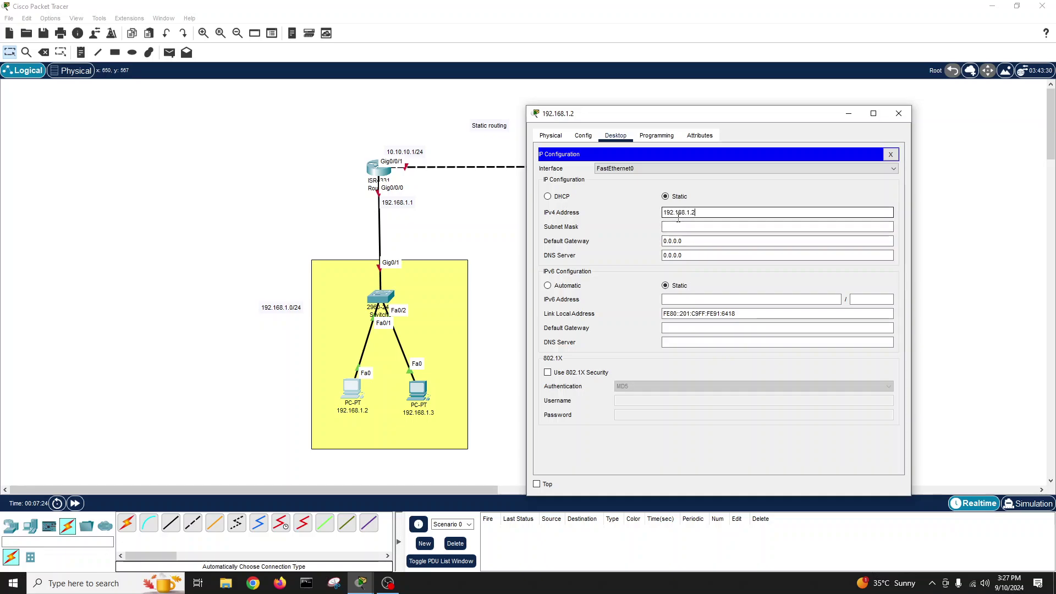
{"action": "double_click", "coordinate": [679, 215]}
{"action": "left_click", "coordinate": [683, 227]}
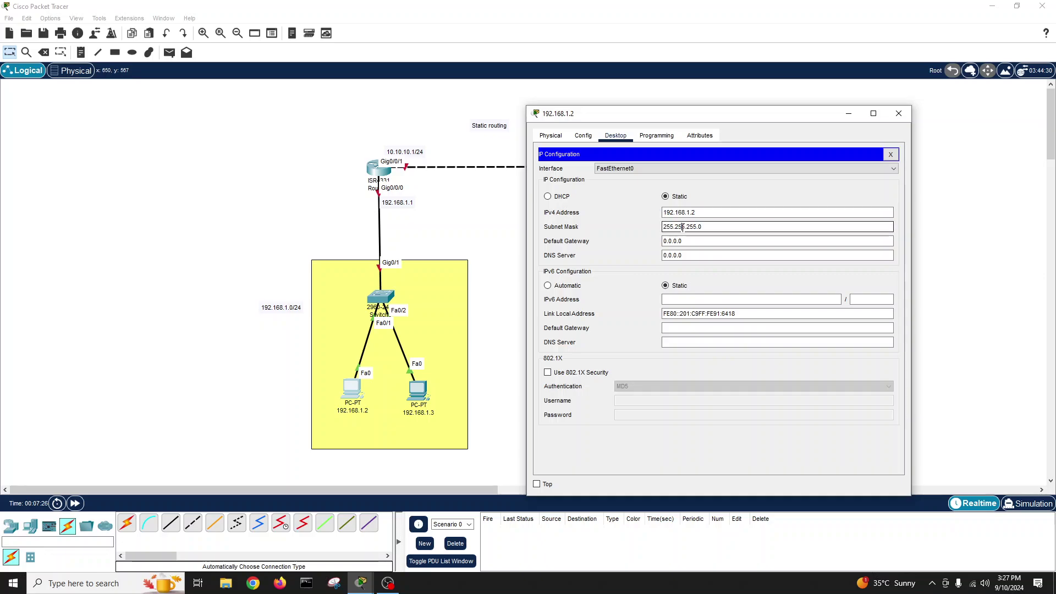
{"action": "double_click", "coordinate": [687, 242]}
{"action": "type", "text": "192.168.1.1"}
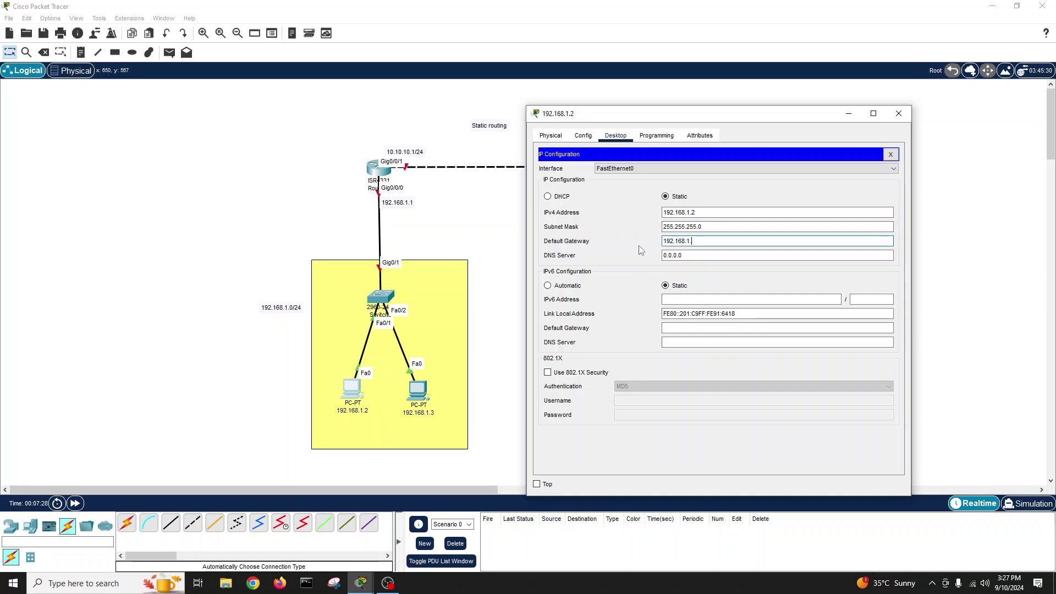
{"action": "left_click", "coordinate": [891, 155]}
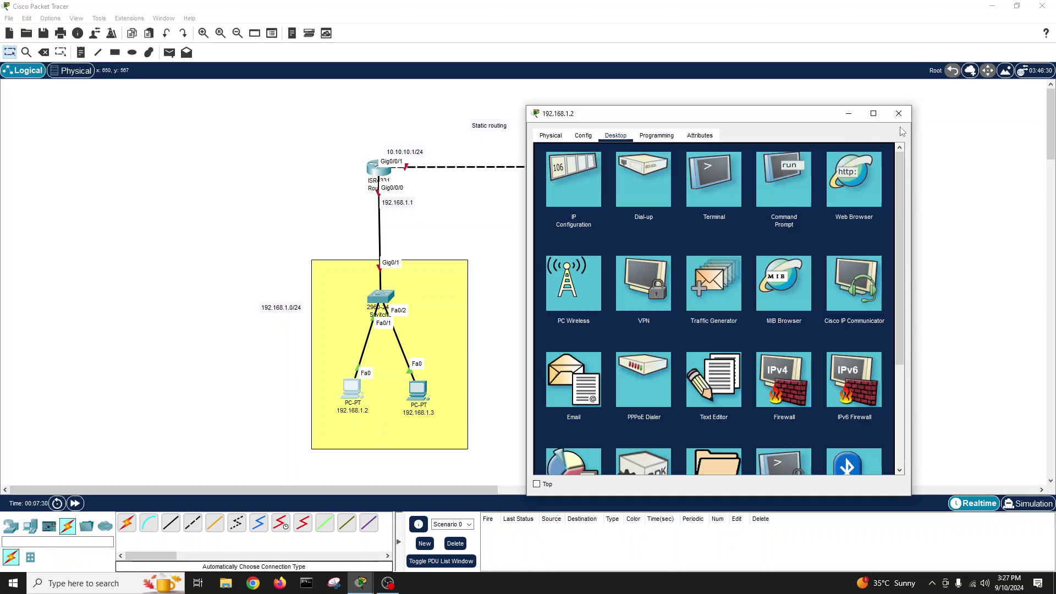
{"action": "left_click", "coordinate": [899, 114]}
Step: Give the PC named 192.168.1.3 the static IPv4 address 192.168.1.3, subnet mask 255.255.255.0 and its LAN's default gateway
{"action": "left_click", "coordinate": [419, 391]}
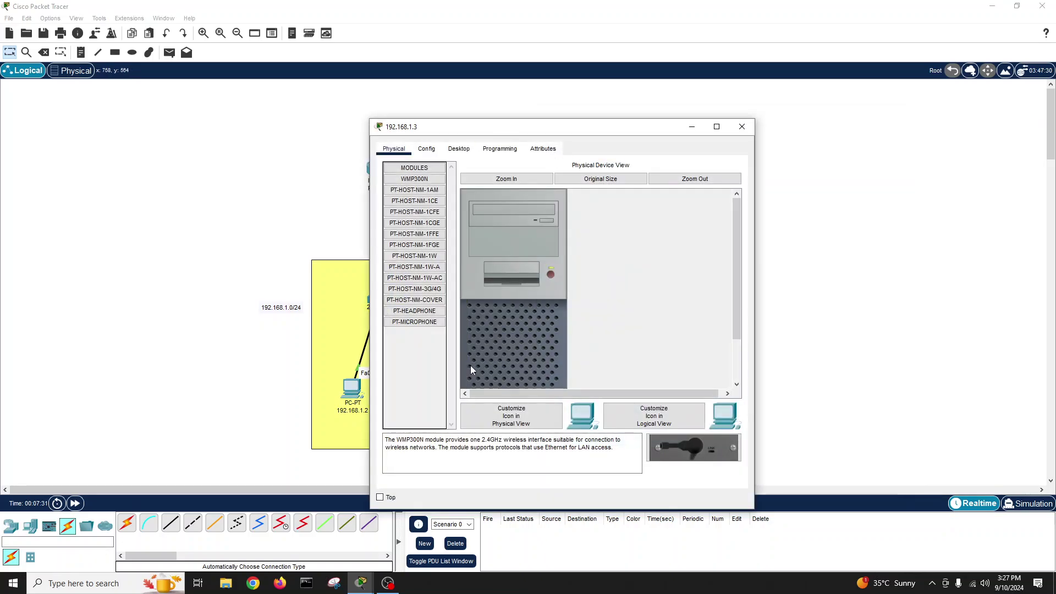
{"action": "left_click", "coordinate": [426, 150]}
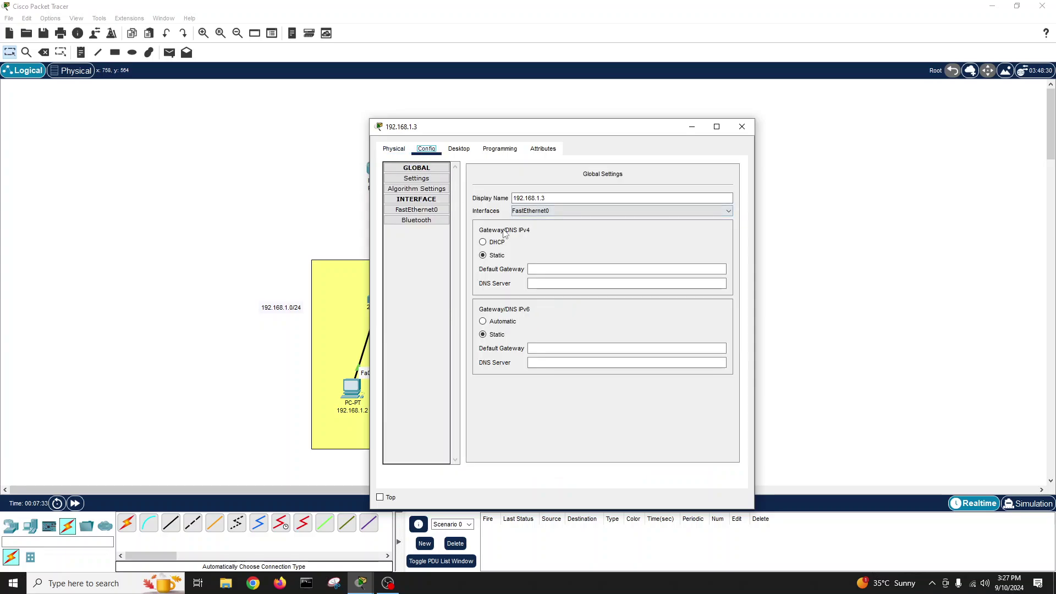
{"action": "left_click", "coordinate": [417, 192]}
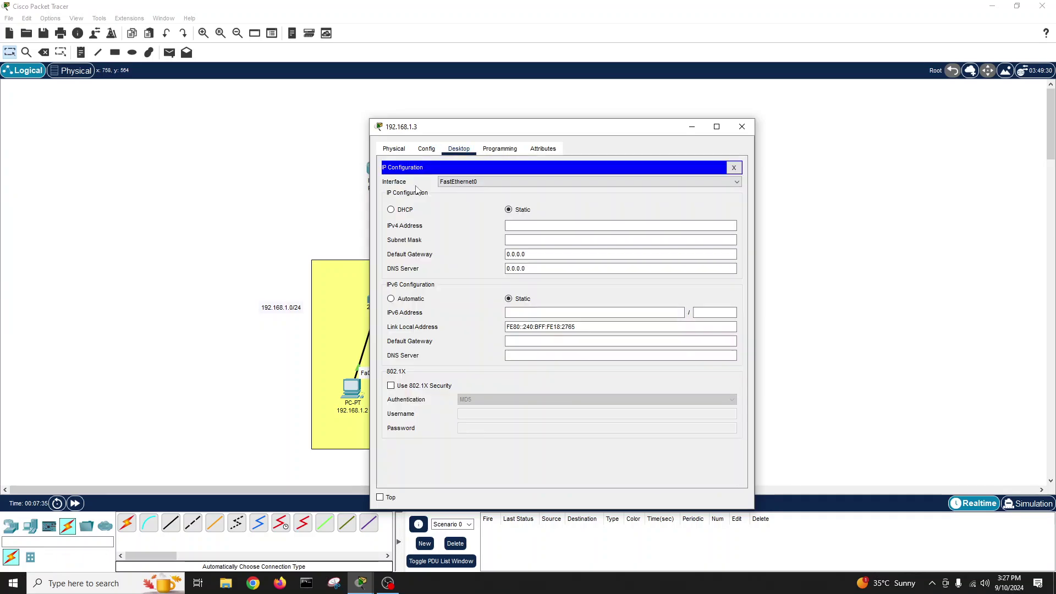
{"action": "left_click", "coordinate": [525, 225]}
{"action": "type", "text": "192.168.1.3"}
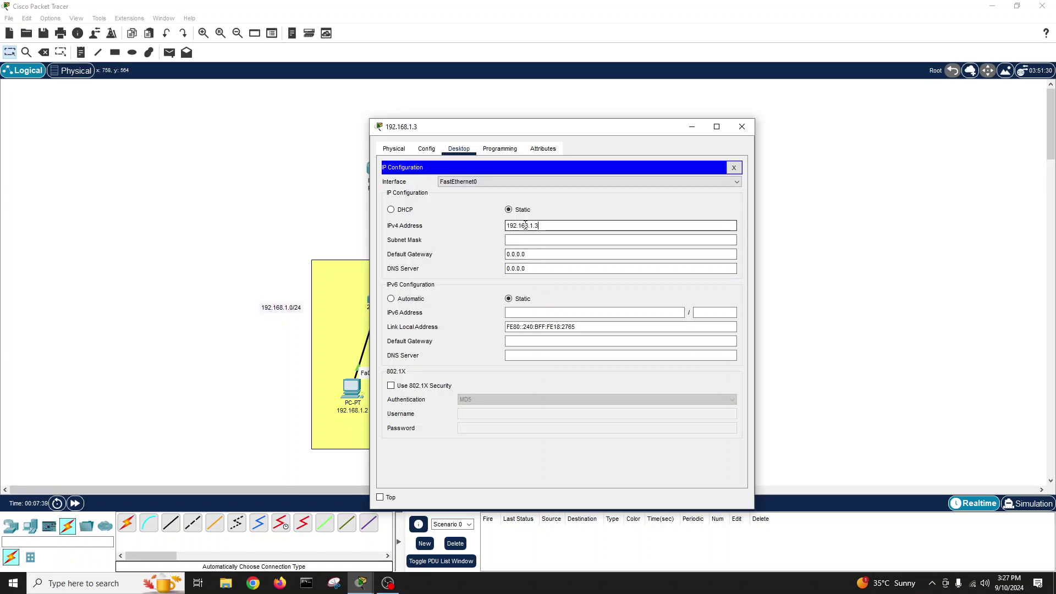
{"action": "left_click", "coordinate": [527, 240]}
{"action": "left_click", "coordinate": [528, 254]}
{"action": "left_click_drag", "start_coordinate": [528, 255], "coordinate": [492, 255]}
{"action": "type", "text": "192.168.1.2"}
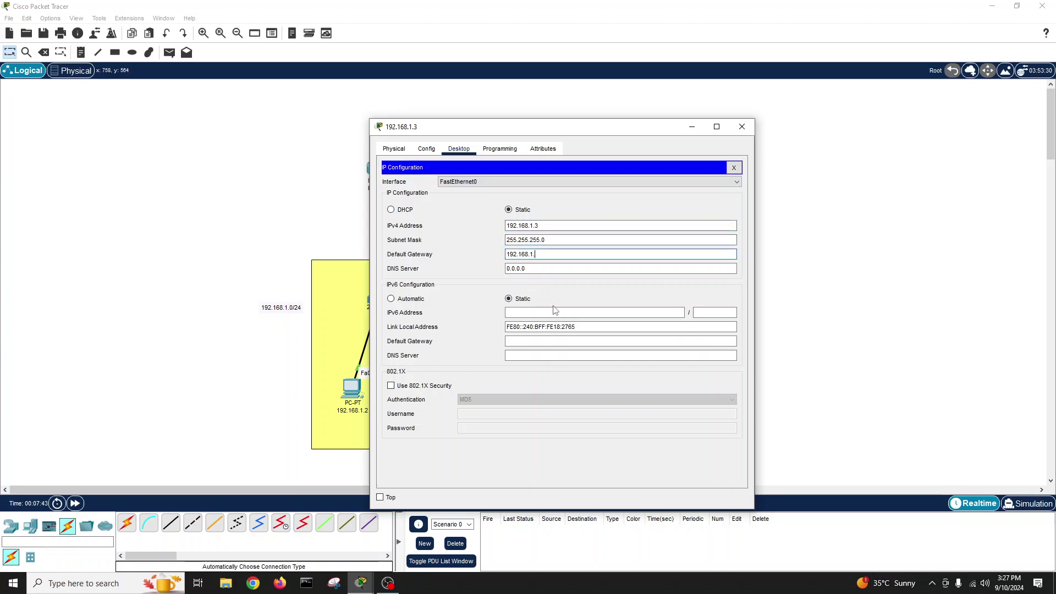
{"action": "left_click", "coordinate": [734, 167]}
{"action": "left_click", "coordinate": [742, 126]}
Step: Check the default gateway in the IP configuration of the PC named 192.168.1.2
{"action": "left_click", "coordinate": [351, 389]}
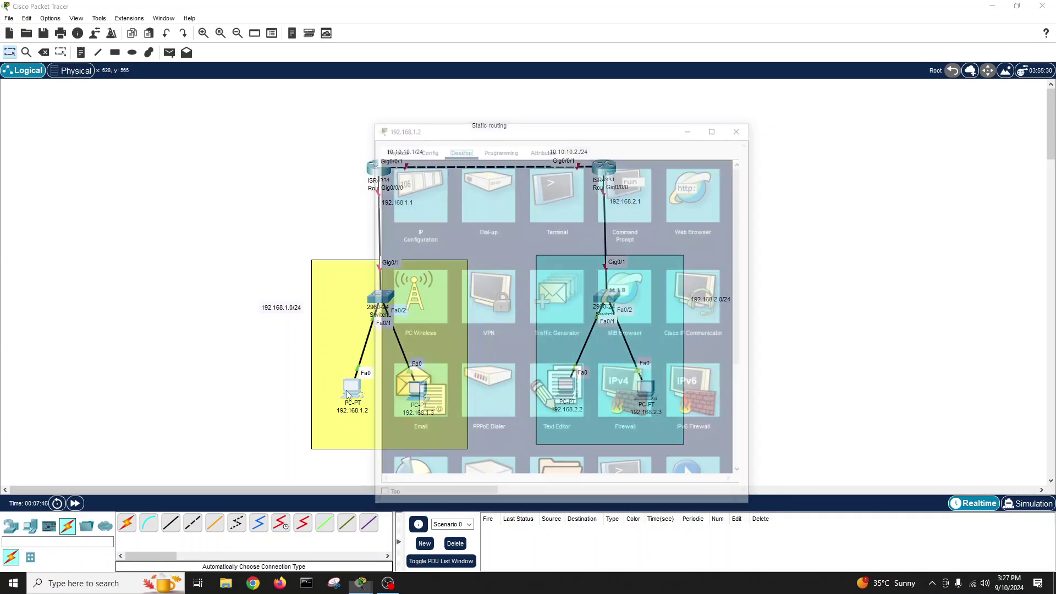
{"action": "left_click", "coordinate": [418, 234]}
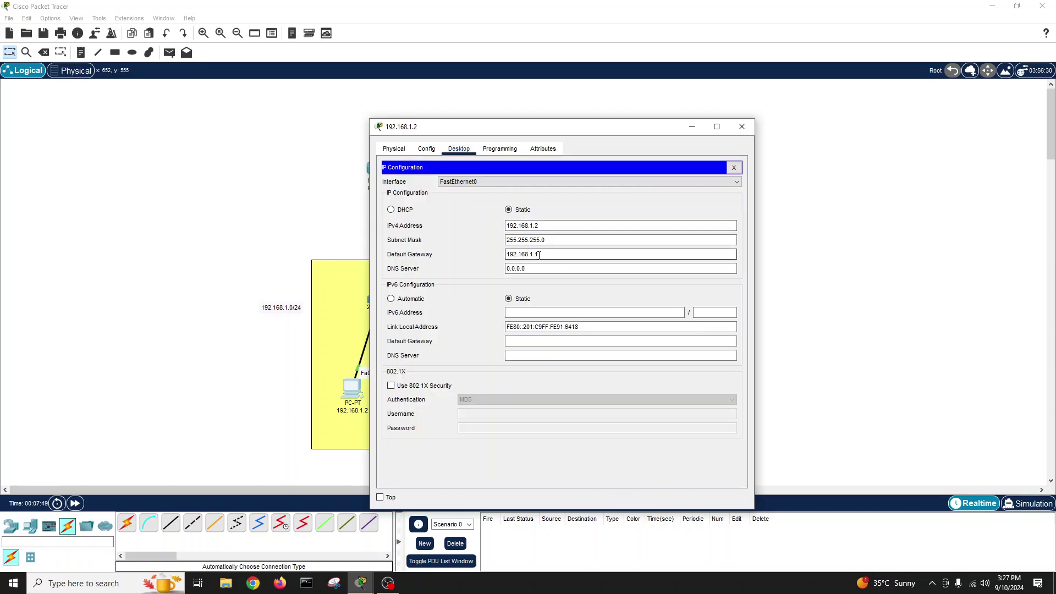
{"action": "left_click", "coordinate": [742, 126]}
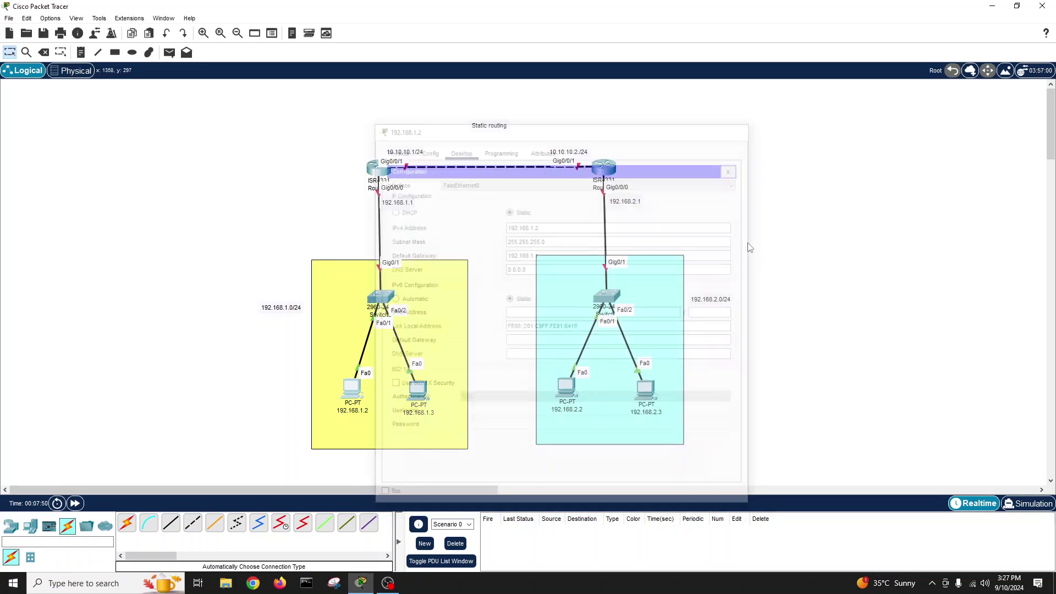
{"action": "left_click", "coordinate": [567, 389]}
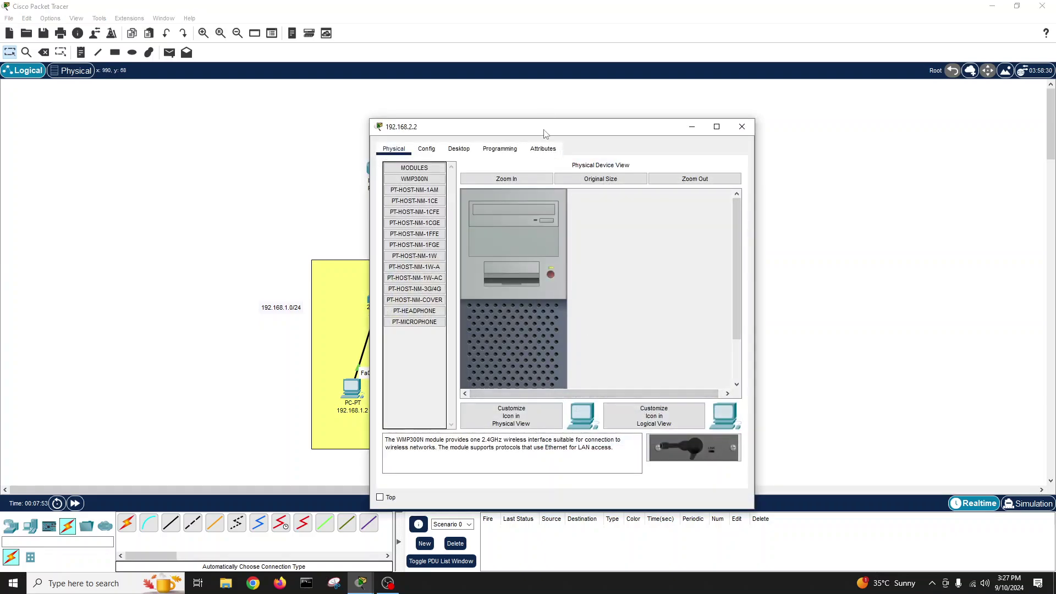
{"action": "left_click_drag", "start_coordinate": [553, 124], "coordinate": [775, 112]}
{"action": "left_click", "coordinate": [971, 104]}
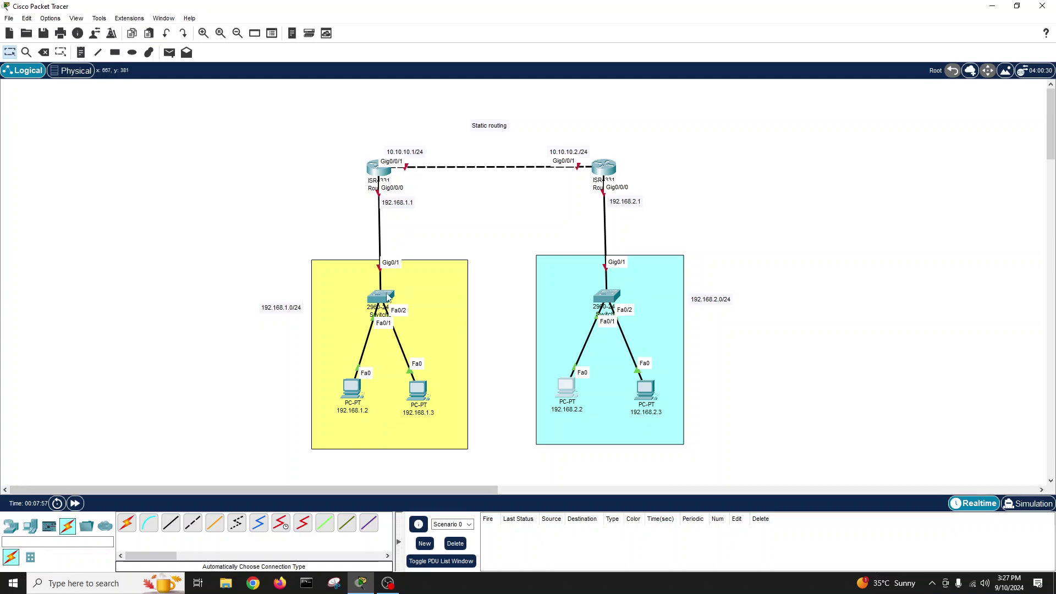
Step: Decline the initial configuration dialog in Router0's command line and enter privileged EXEC mode
{"action": "left_click", "coordinate": [383, 176]}
{"action": "left_click_drag", "start_coordinate": [486, 130], "coordinate": [680, 108]}
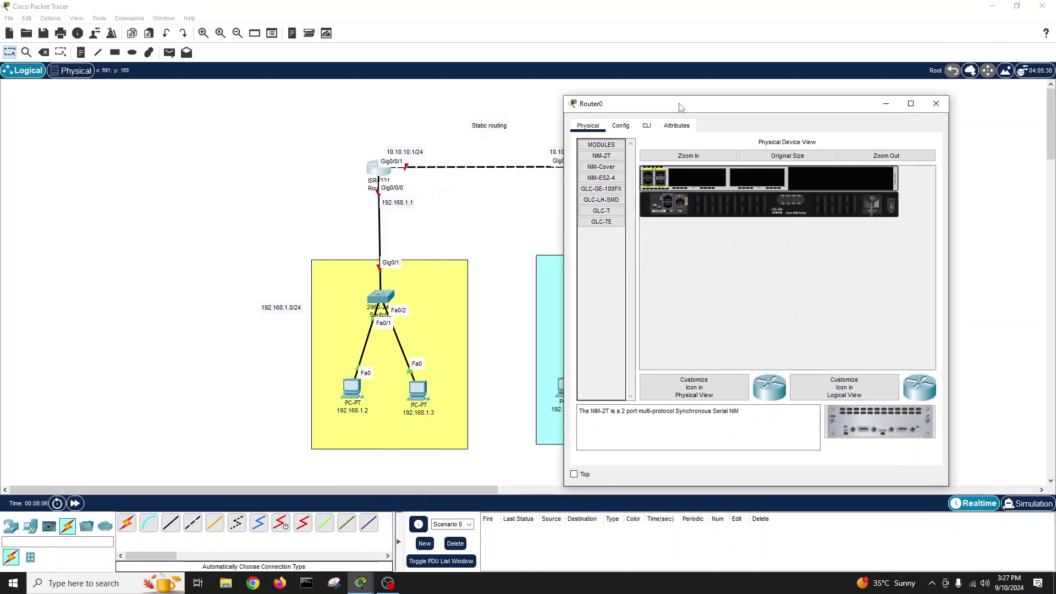
{"action": "left_click", "coordinate": [647, 126]}
{"action": "key", "text": "Return"}
{"action": "key", "text": "Return"}
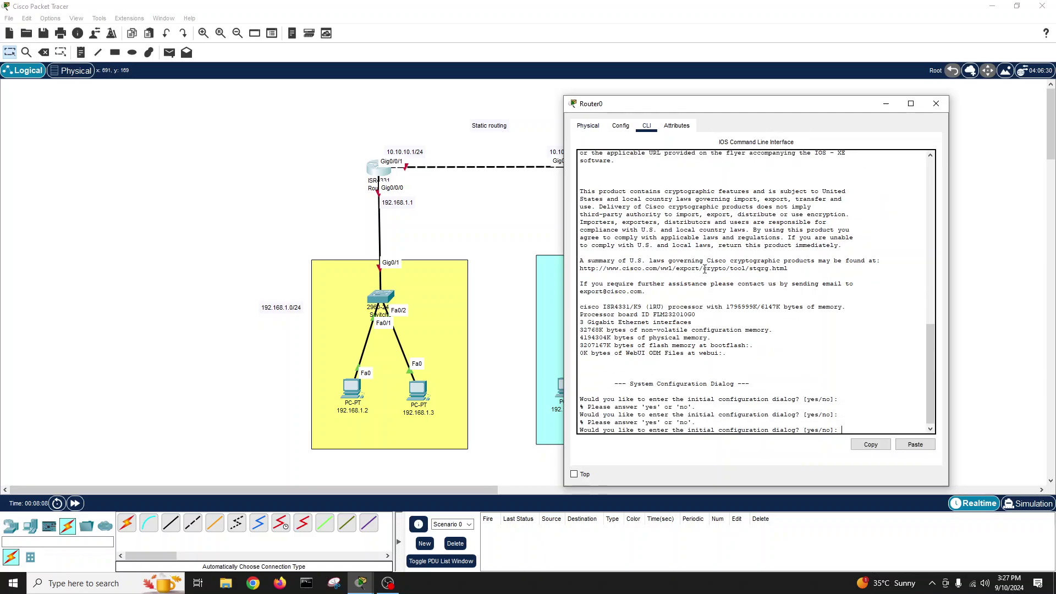
{"action": "type", "text": "no"}
{"action": "key", "text": "Return"}
{"action": "key", "text": "Return"}
{"action": "key", "text": "Return"}
{"action": "key", "text": "Return"}
{"action": "type", "text": "en"}
{"action": "key", "text": "Return"}
{"action": "key", "text": "Return"}
{"action": "key", "text": "Return"}
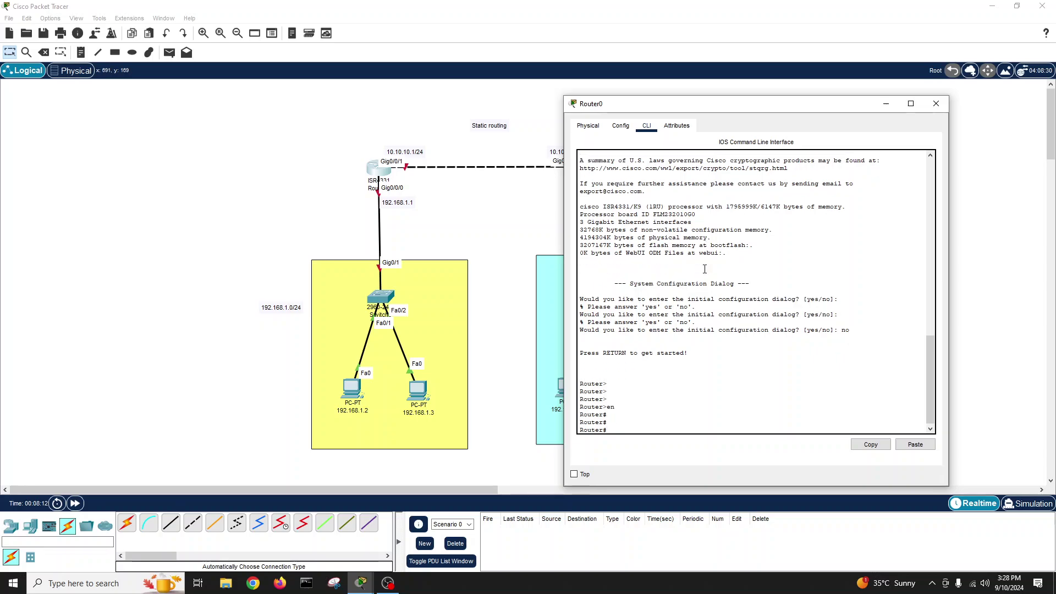
Step: Set the hostname of Router0 to R1 in global configuration mode and return to privileged EXEC mode
{"action": "type", "text": "cnf t"}
{"action": "key", "text": "Return"}
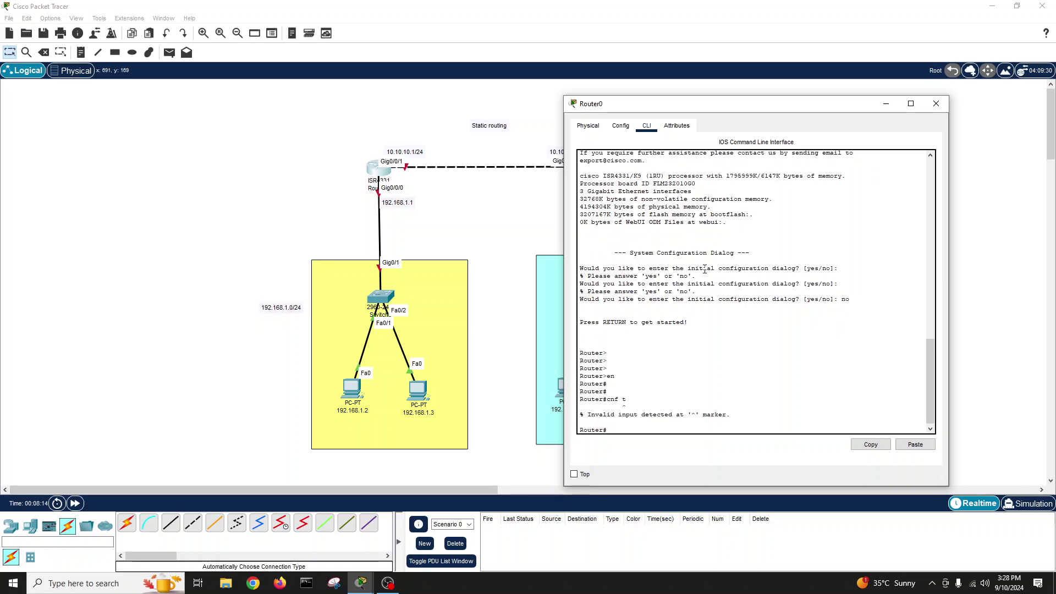
{"action": "type", "text": "conf t"}
{"action": "key", "text": "Return"}
{"action": "key", "text": "BackSpace"}
{"action": "type", "text": "hos"}
{"action": "key", "text": "Tab"}
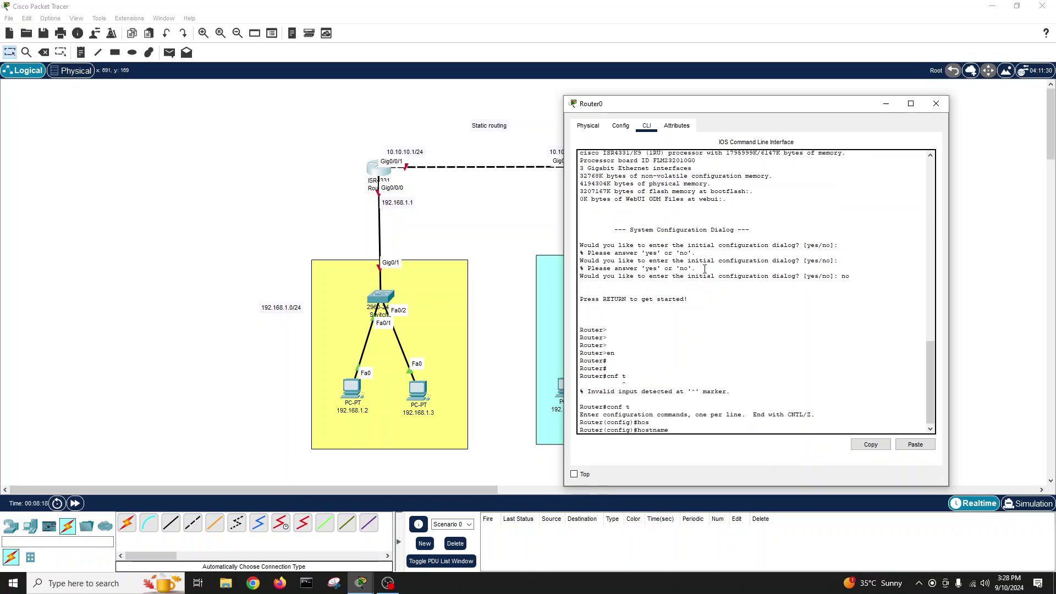
{"action": "type", "text": "R1"}
{"action": "key", "text": "Return"}
{"action": "key", "text": "Return"}
{"action": "key", "text": "Return"}
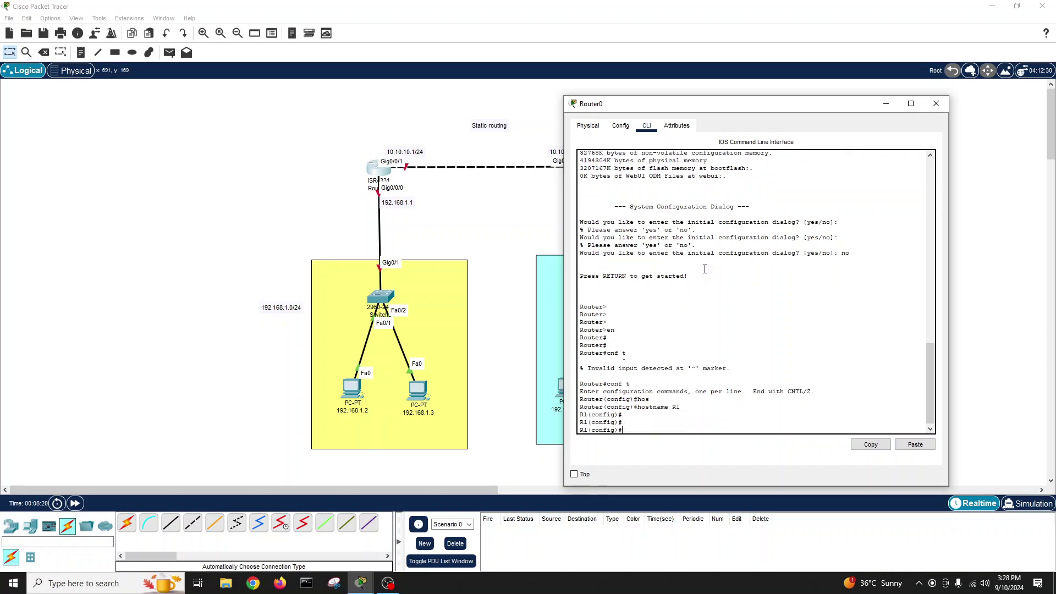
{"action": "type", "text": "exit"}
{"action": "key", "text": "Return"}
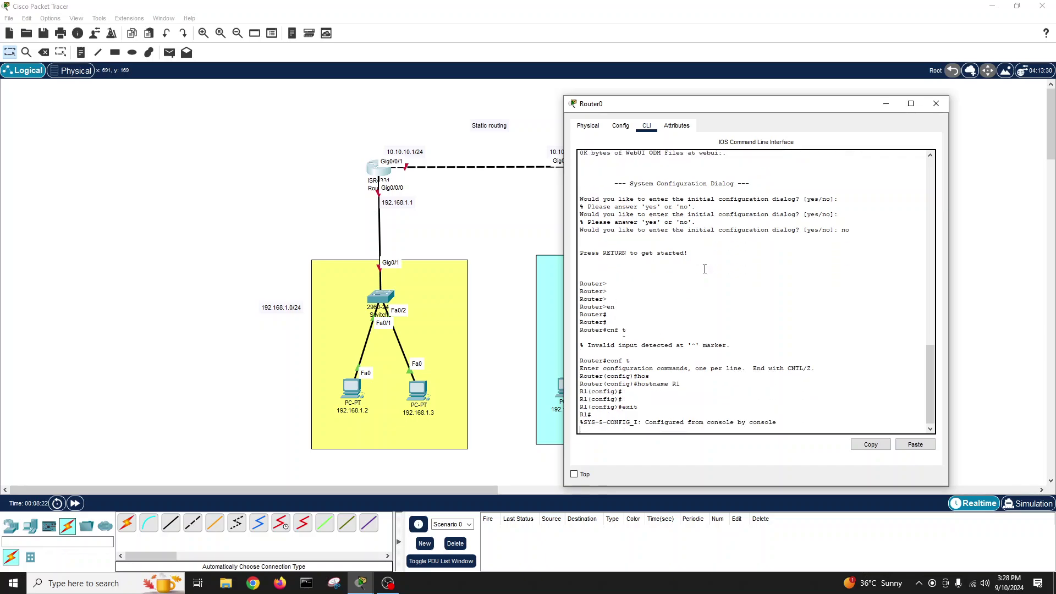
Step: Try to display the interface status on R1 with "show int statu"
{"action": "type", "text": "show int s"}
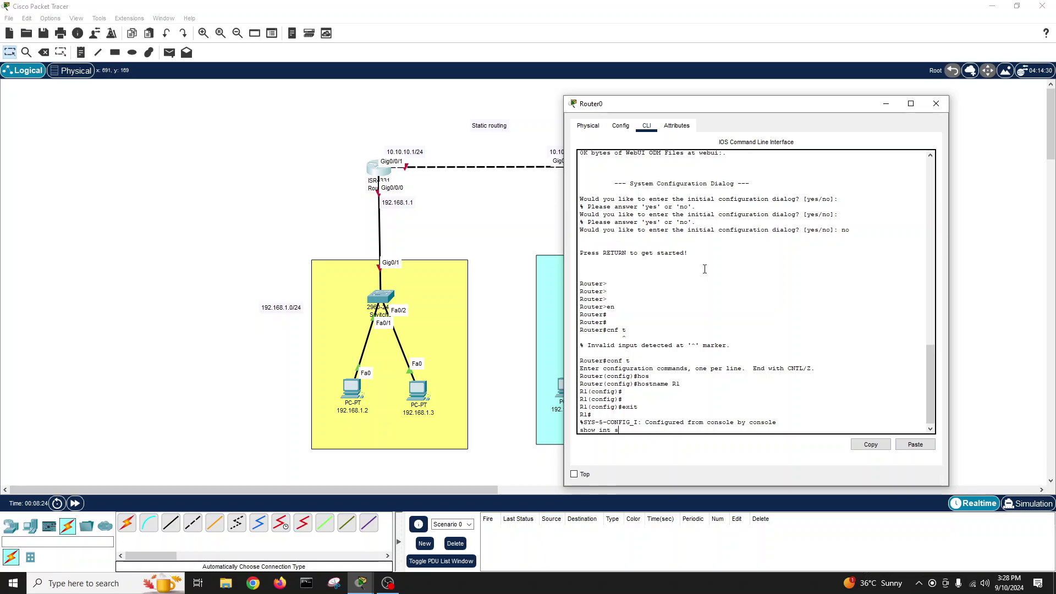
{"action": "type", "text": "tatu"}
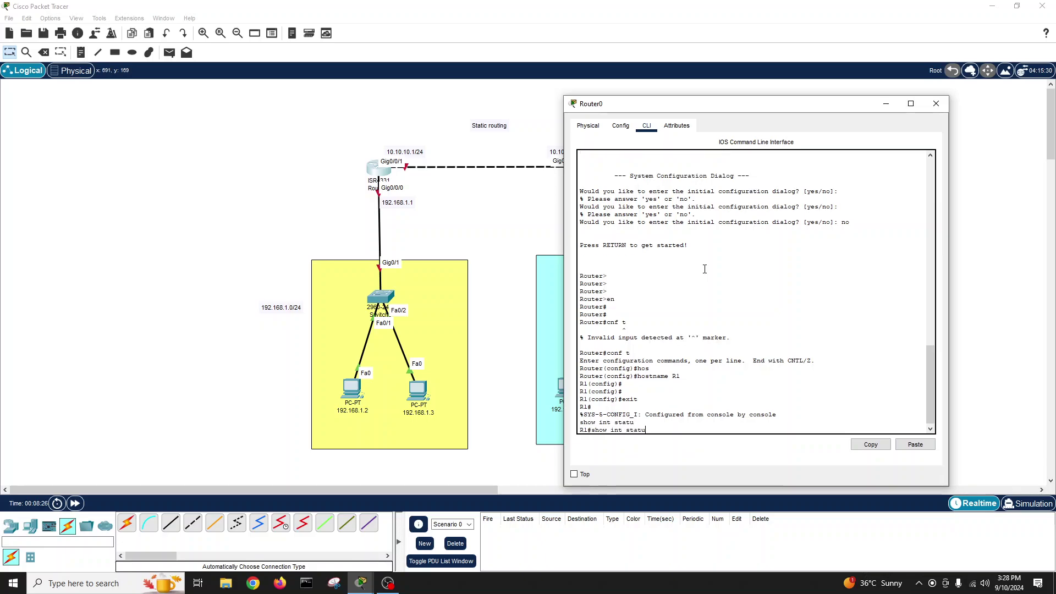
{"action": "key", "text": "Return"}
{"action": "key", "text": "Return"}
{"action": "key", "text": "Return"}
{"action": "key", "text": "Return"}
Step: Display R1's IP interface summary with "show ip int bri"
{"action": "type", "text": "show ip int bri"}
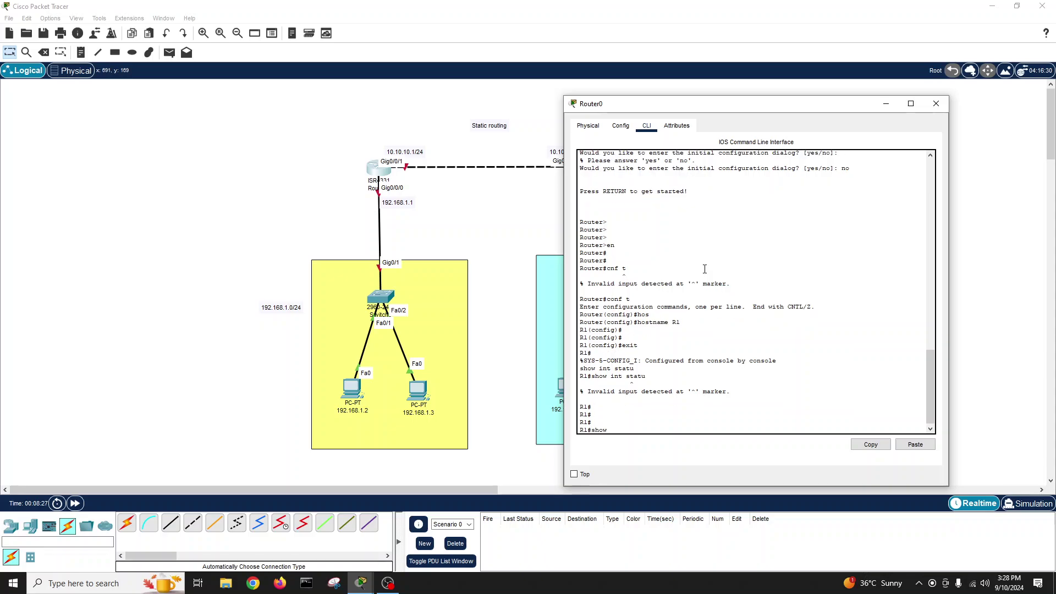
{"action": "key", "text": "Return"}
{"action": "key", "text": "Return"}
{"action": "key", "text": "Return"}
{"action": "key", "text": "Return"}
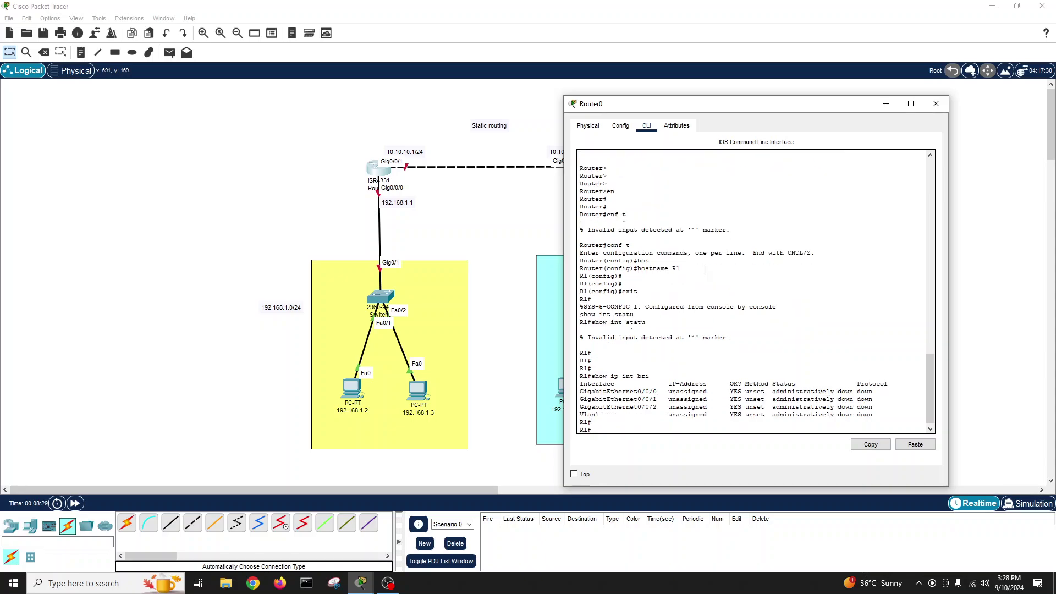
Step: Display R1's routing table with "show ip route"
{"action": "type", "text": "show ip rou"}
{"action": "key", "text": "Tab"}
{"action": "key", "text": "Return"}
{"action": "key", "text": "Return"}
{"action": "key", "text": "Return"}
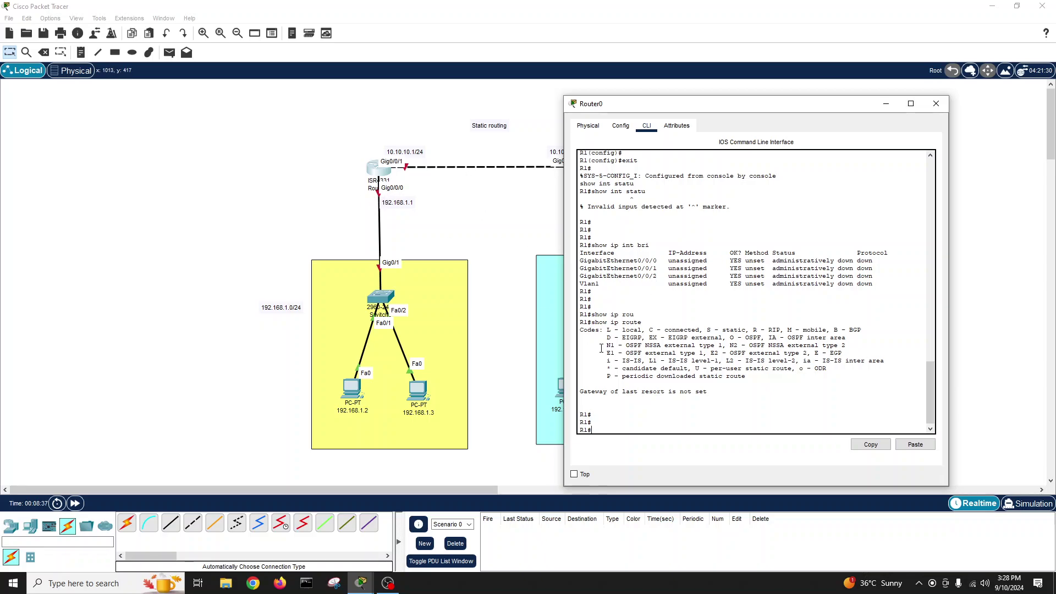
Step: Assign the IP address 192.168.1.1 with mask 255.255.255.0 to R1's interface GigabitEthernet 0/0/0
{"action": "type", "text": "conf t"}
{"action": "key", "text": "Return"}
{"action": "type", "text": "int gi"}
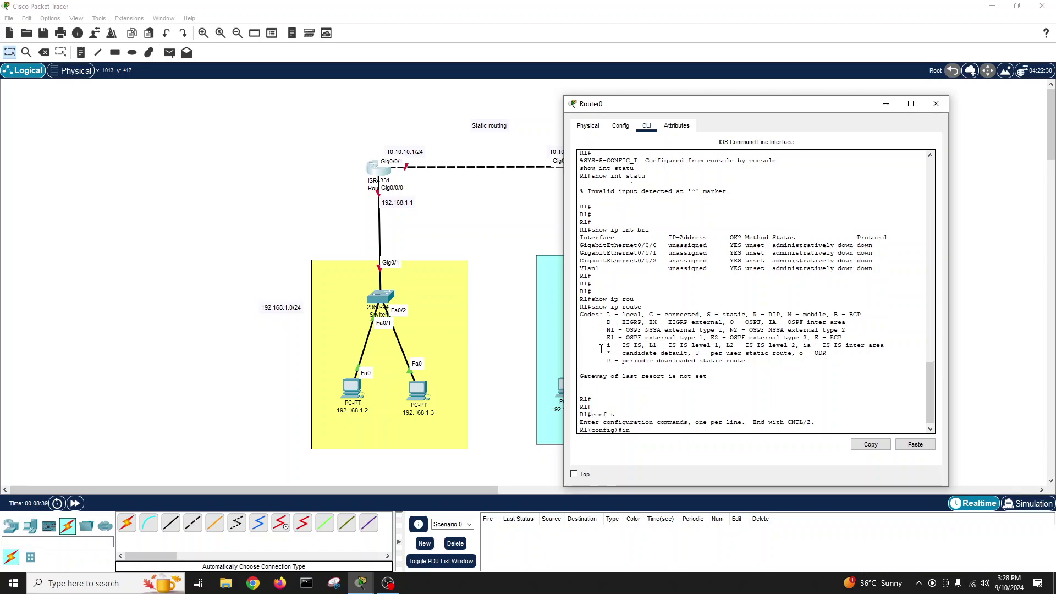
{"action": "key", "text": "Tab"}
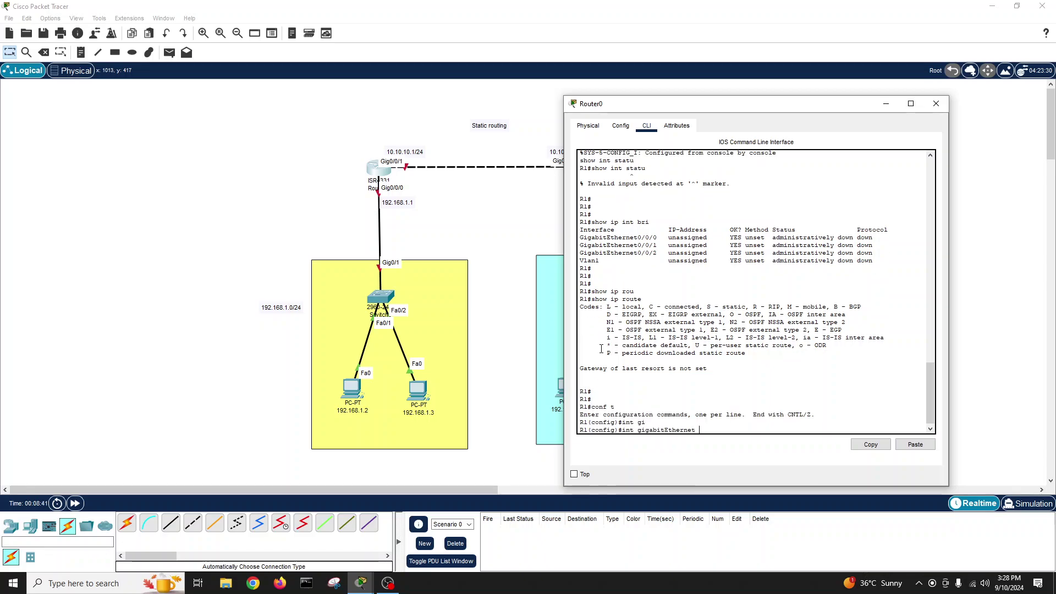
{"action": "type", "text": "0/0/0"}
{"action": "key", "text": "Return"}
{"action": "type", "text": "ip add 192.168."}
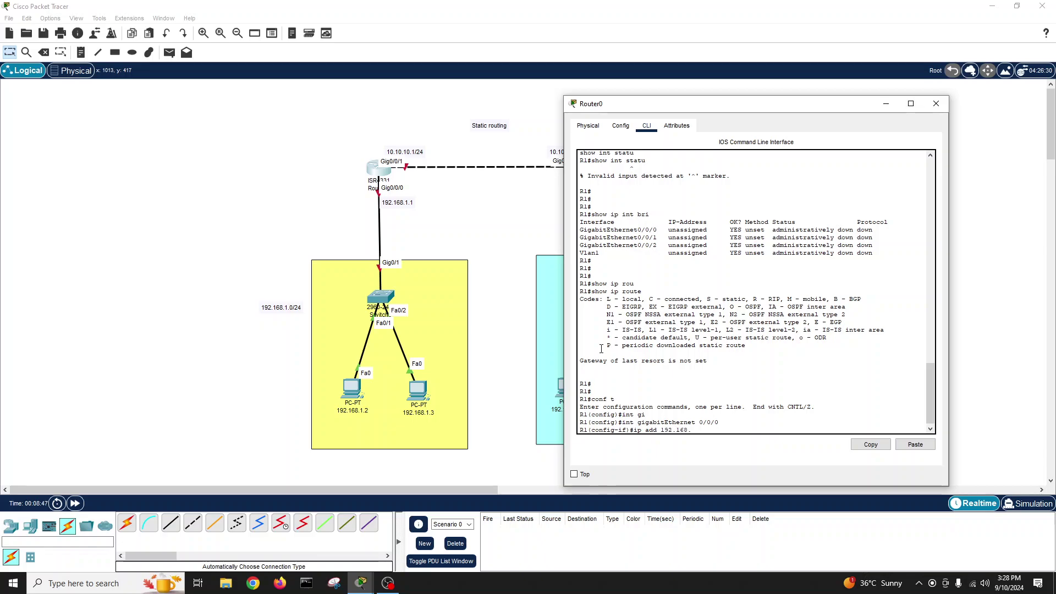
{"action": "type", "text": "1.1 255.255.255."}
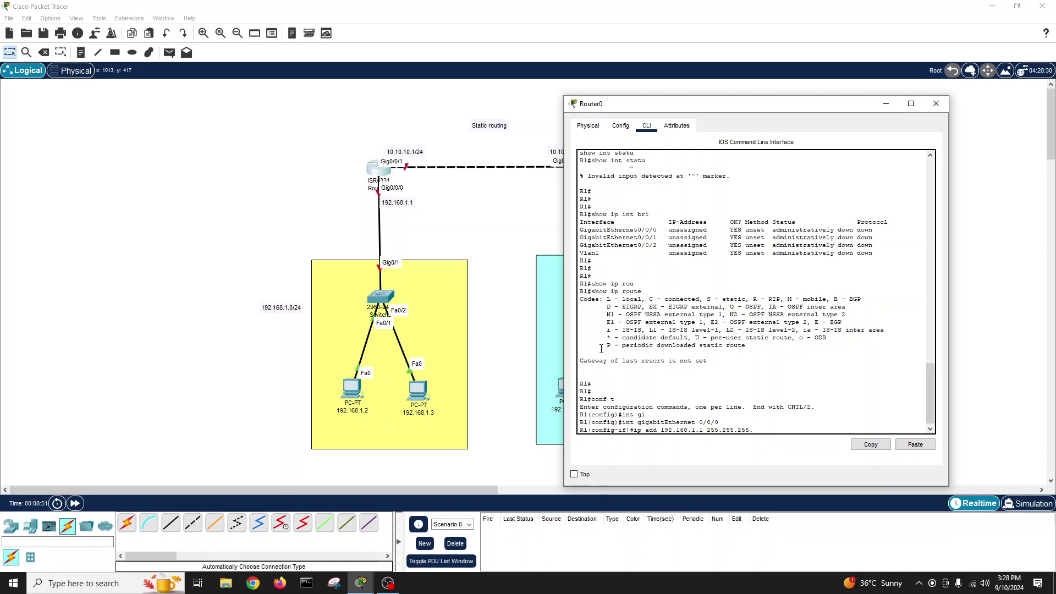
{"action": "type", "text": "20"}
{"action": "key", "text": "Return"}
Step: Enable R1's GigabitEthernet 0/0/0 interface with "no sh"
{"action": "type", "text": "no sh"}
{"action": "key", "text": "Return"}
{"action": "key", "text": "Return"}
{"action": "key", "text": "Return"}
{"action": "key", "text": "Return"}
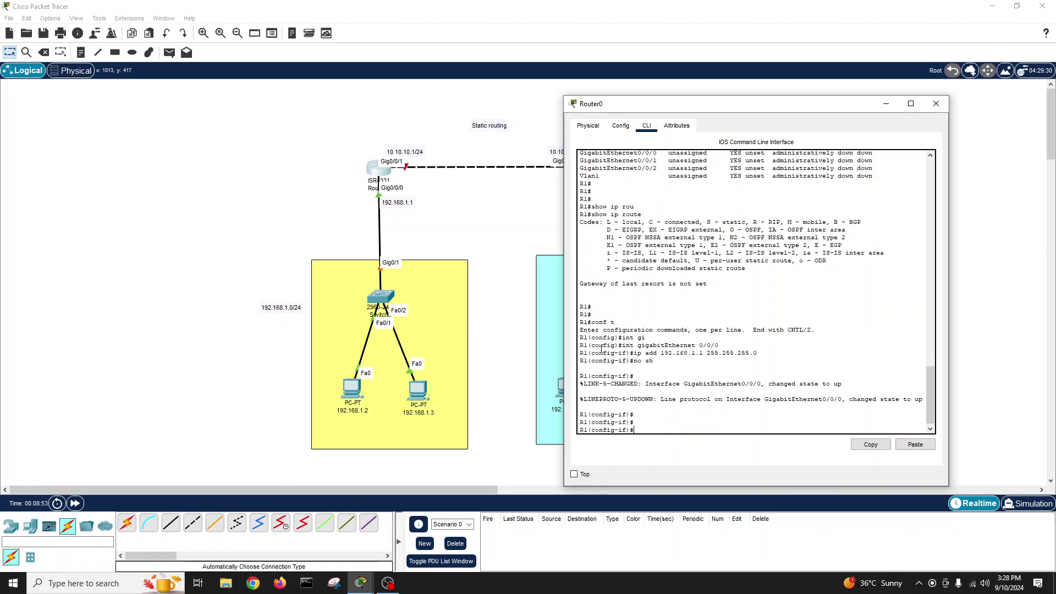
Step: Leave configuration mode on R1 and save the configuration with the write command
{"action": "type", "text": "exit"}
{"action": "key", "text": "Return"}
{"action": "type", "text": "ex"}
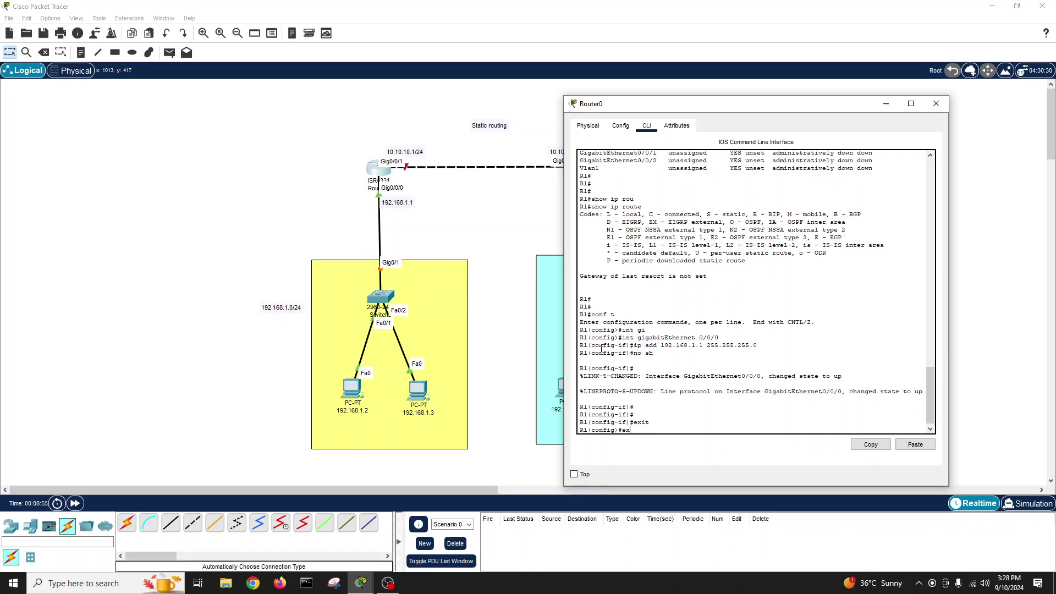
{"action": "type", "text": "it"}
{"action": "key", "text": "Return"}
{"action": "type", "text": "wri"}
{"action": "key", "text": "Tab"}
{"action": "key", "text": "Return"}
{"action": "key", "text": "Return"}
{"action": "key", "text": "Return"}
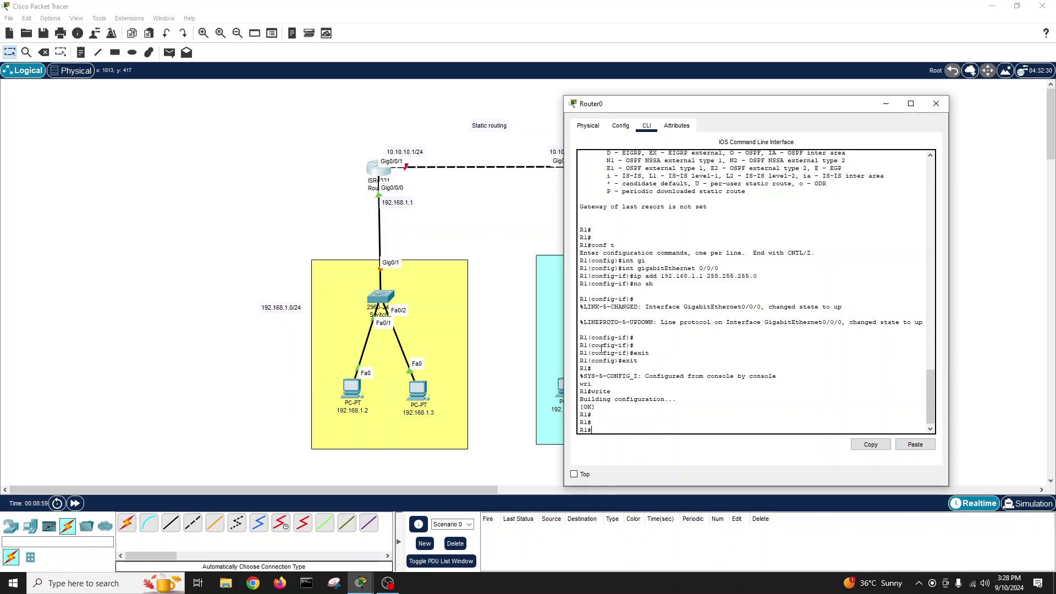
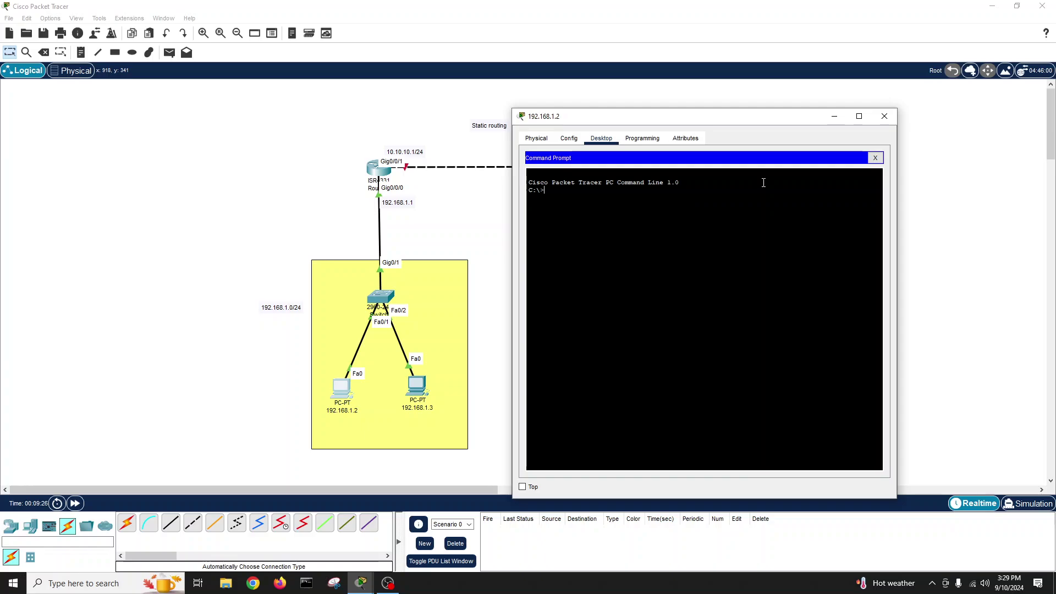
Step: Show the IP configuration of the PC named 192.168.1.2 and ping its gateway 192.168.1.1 from the Command Prompt
{"action": "type", "text": "ipconfig"}
{"action": "key", "text": "Return"}
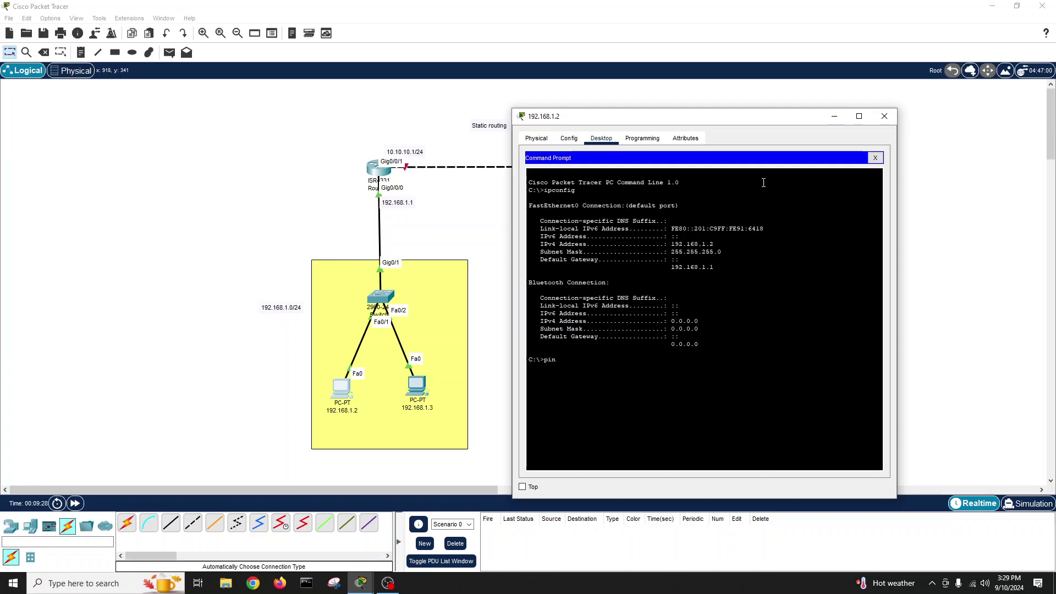
{"action": "type", "text": "ping 192.168.1.1"}
{"action": "key", "text": "Return"}
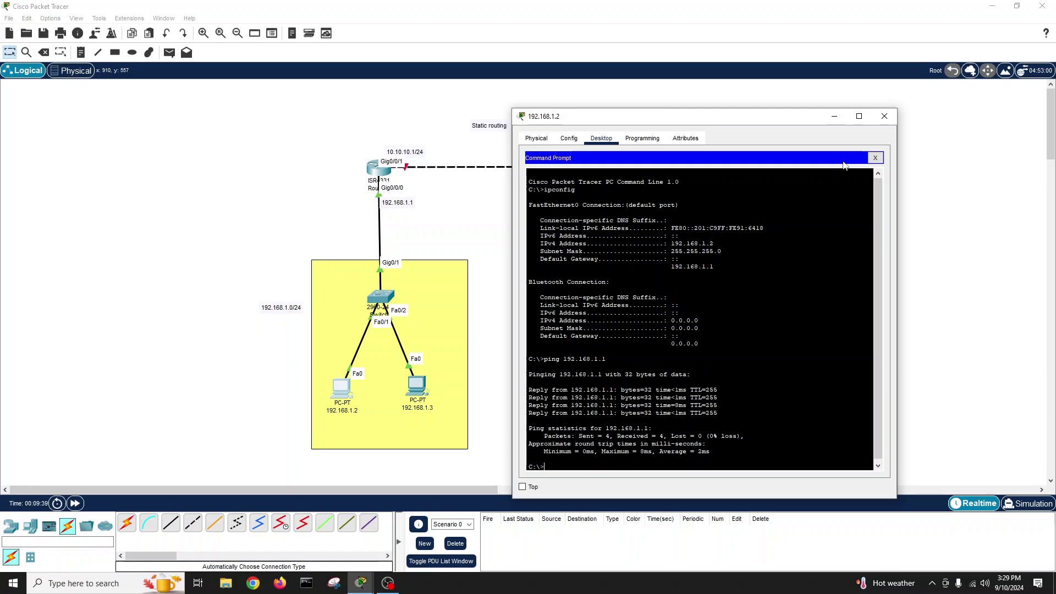
{"action": "left_click", "coordinate": [875, 158]}
{"action": "left_click", "coordinate": [884, 116]}
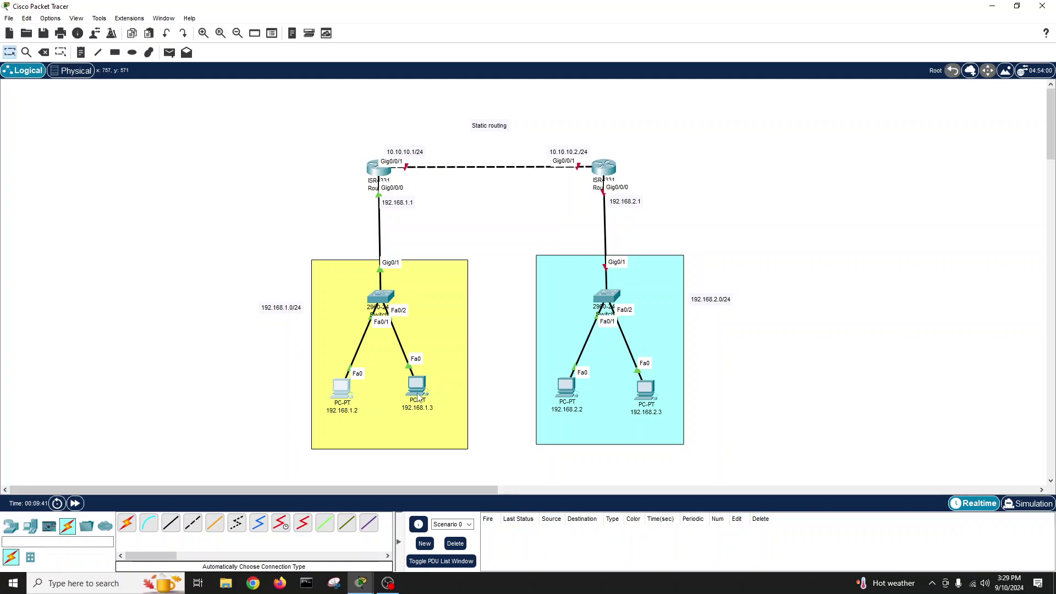
Step: Show the IP configuration of the PC named 192.168.1.3 from its Command Prompt with ipconfig
{"action": "left_click", "coordinate": [418, 395]}
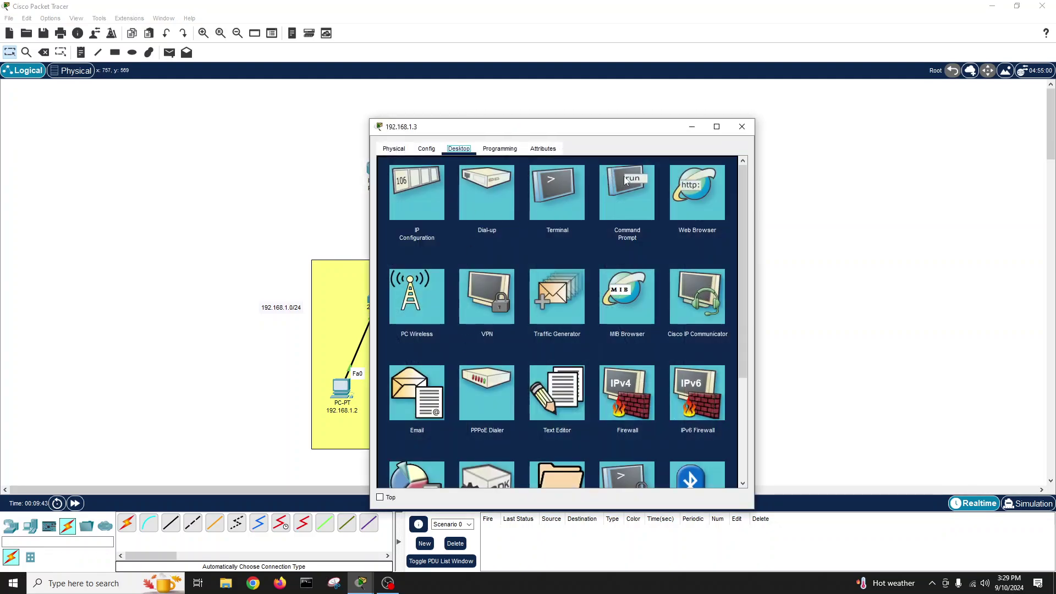
{"action": "left_click", "coordinate": [626, 182]}
{"action": "type", "text": "ipcohnfig"}
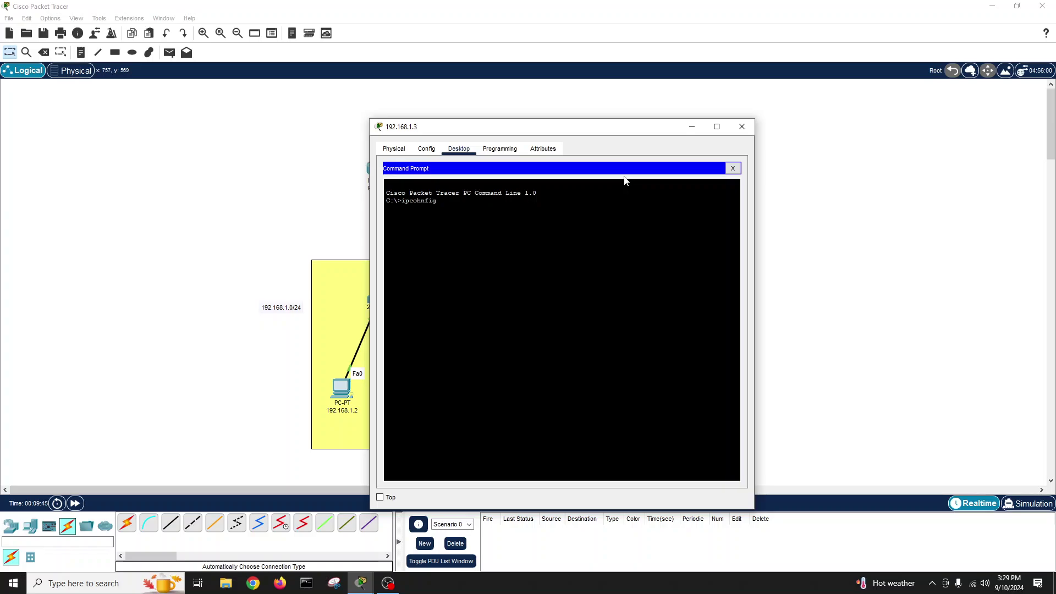
{"action": "key", "text": "Return"}
{"action": "type", "text": "ipcon"}
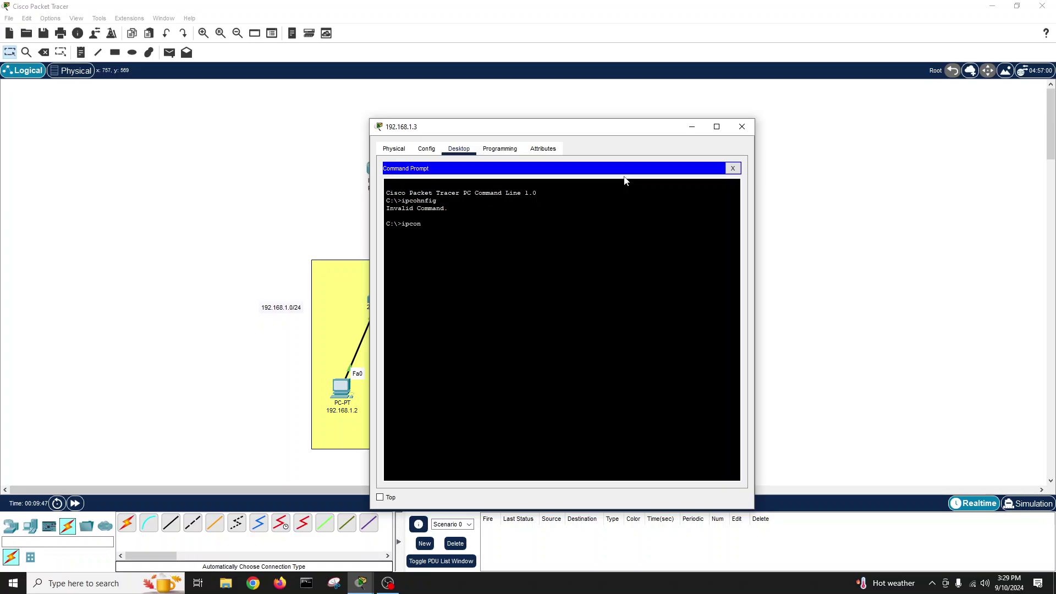
{"action": "type", "text": "fig"}
{"action": "key", "text": "Return"}
Step: Ping the gateway 192.168.1.1 from the PC named 192.168.1.3 and interrupt the ping
{"action": "type", "text": "ping"}
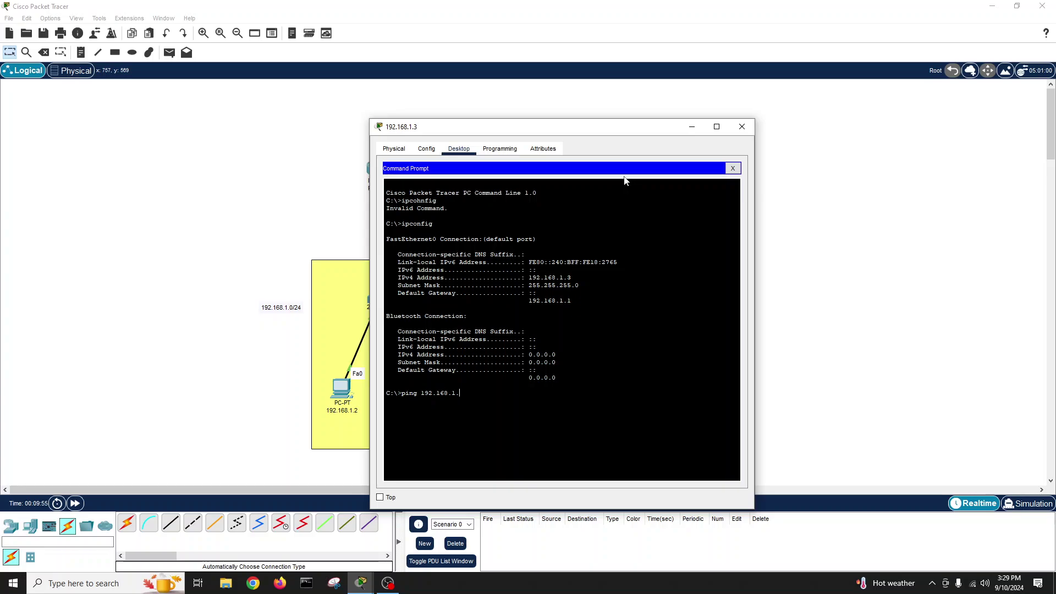
{"action": "type", "text": "192.168.1.1"}
{"action": "key", "text": "Return"}
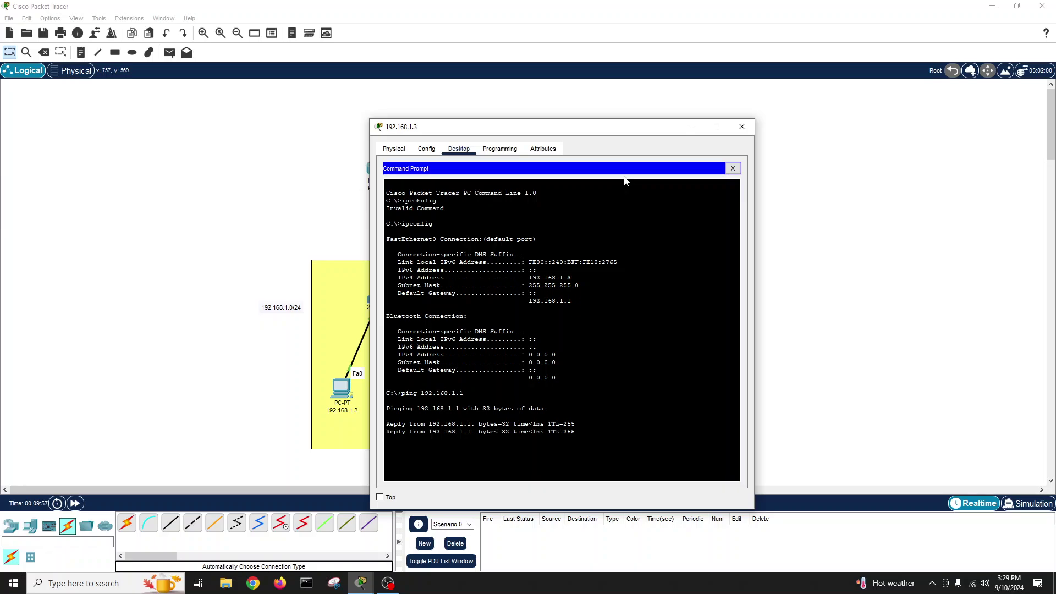
{"action": "key", "text": "ctrl+c"}
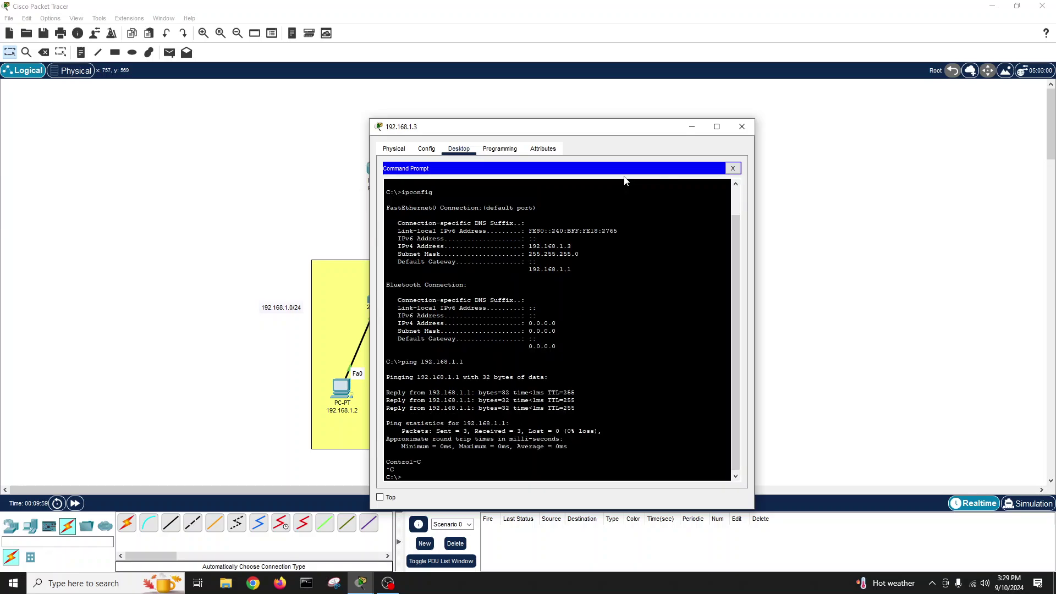
Step: Ping the neighbouring PC 192.168.1.2 from 192.168.1.3 and close the PC's window
{"action": "type", "text": "ping 192.168.1.2"}
{"action": "key", "text": "Return"}
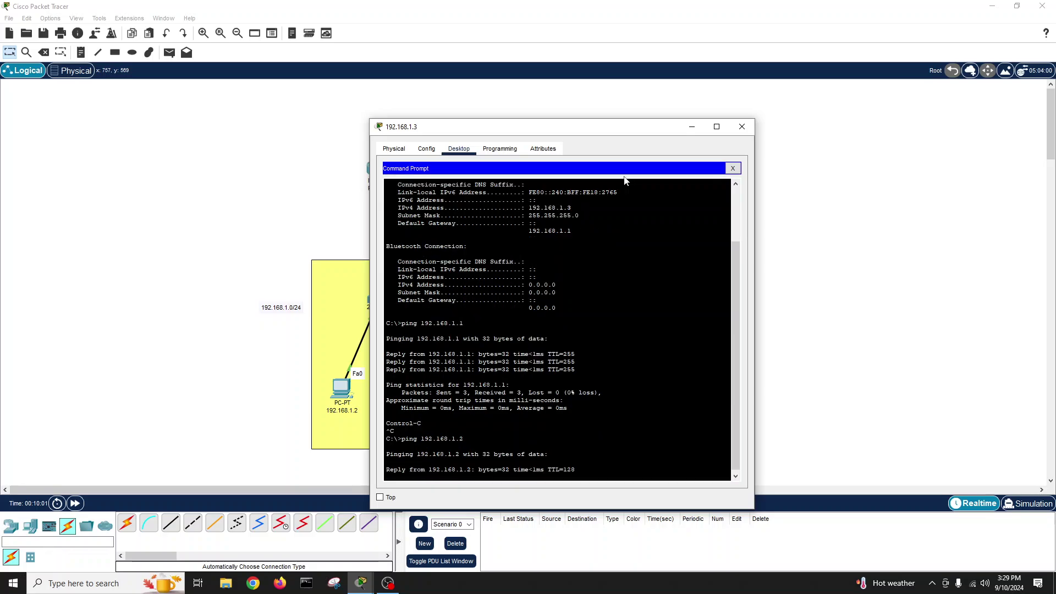
{"action": "left_click_drag", "start_coordinate": [559, 126], "coordinate": [744, 122]}
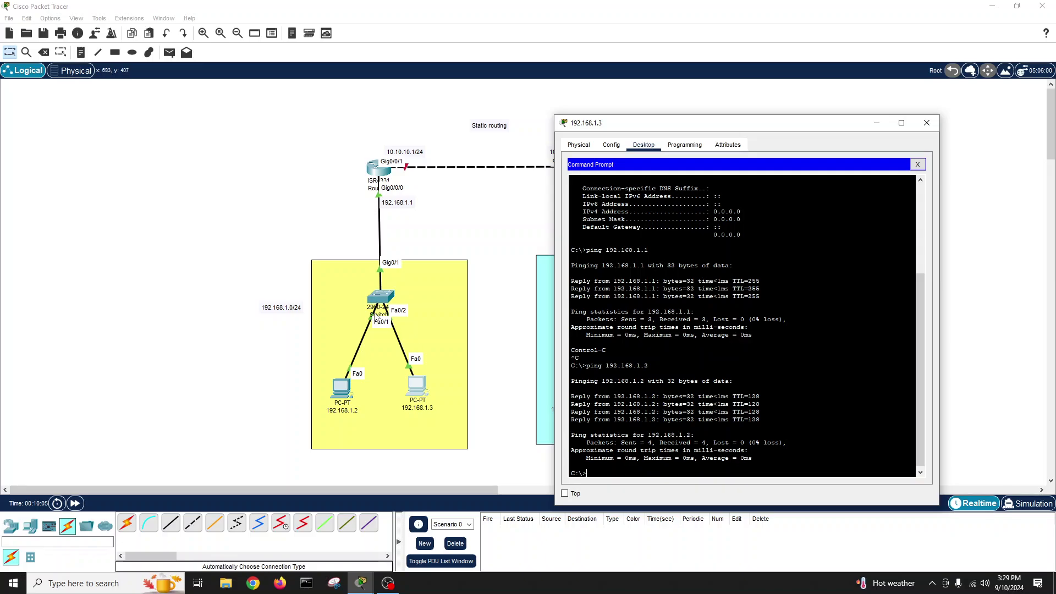
{"action": "left_click", "coordinate": [927, 125]}
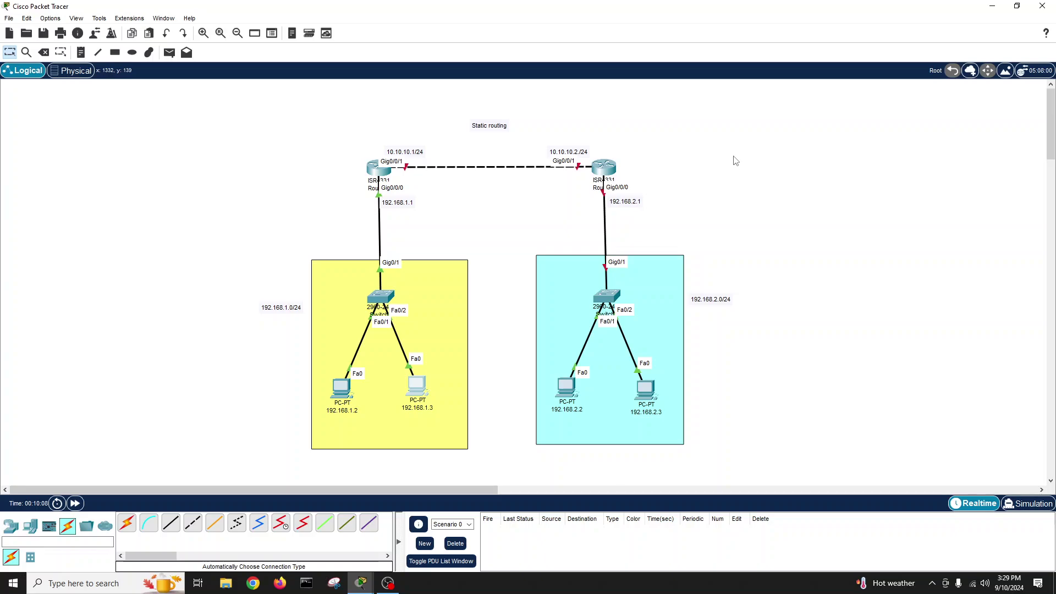
Step: Display R1's routing table with "show ip route" and examine the entries for GigabitEthernet0/0/0
{"action": "left_click", "coordinate": [379, 170]}
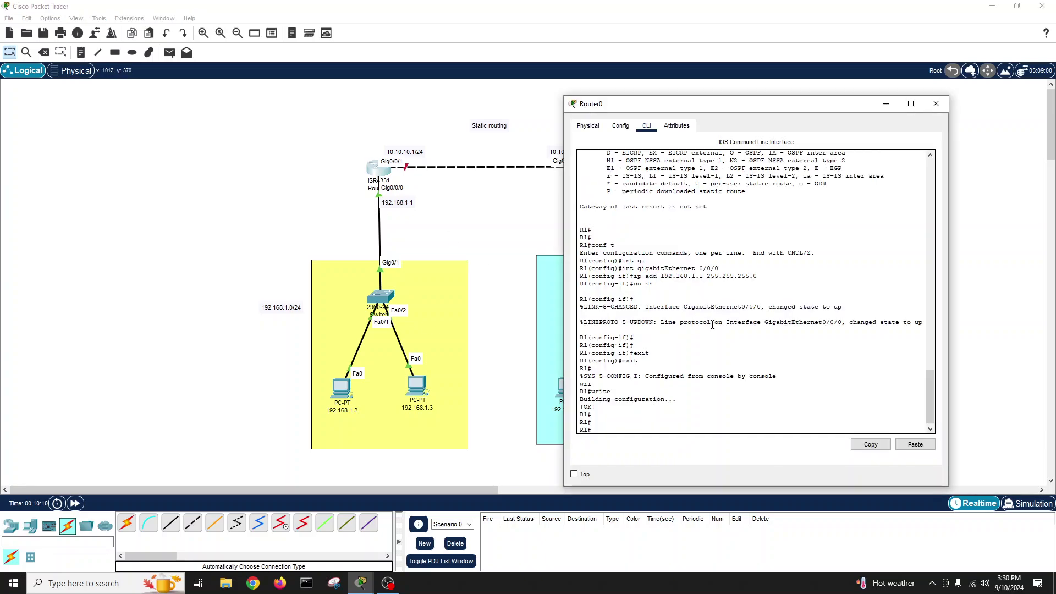
{"action": "type", "text": "show ip rou"}
{"action": "key", "text": "Tab"}
{"action": "key", "text": "Return"}
{"action": "key", "text": "Return"}
{"action": "key", "text": "Return"}
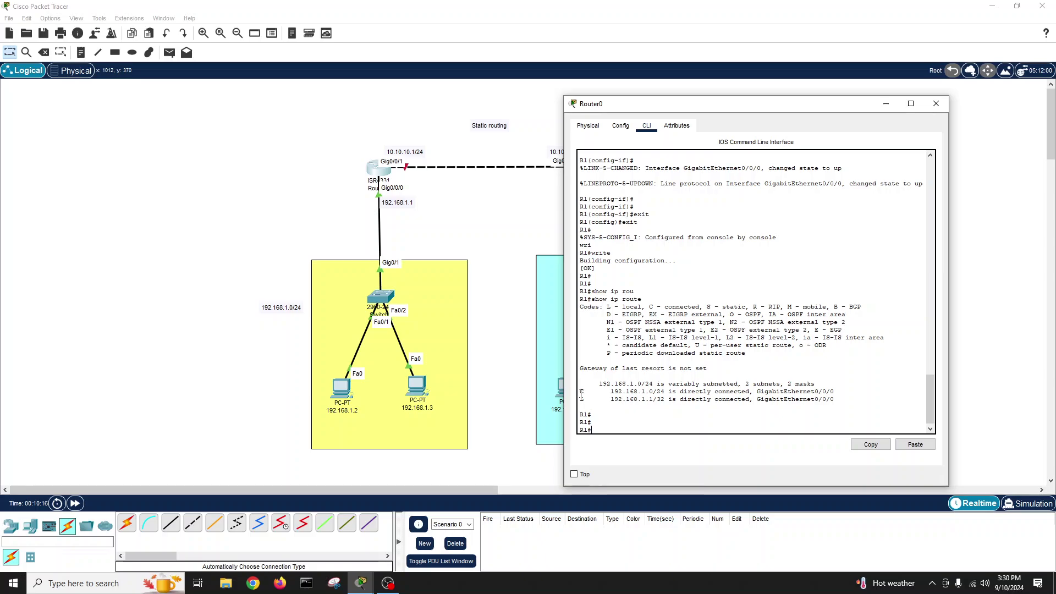
{"action": "left_click_drag", "start_coordinate": [581, 391], "coordinate": [840, 402]}
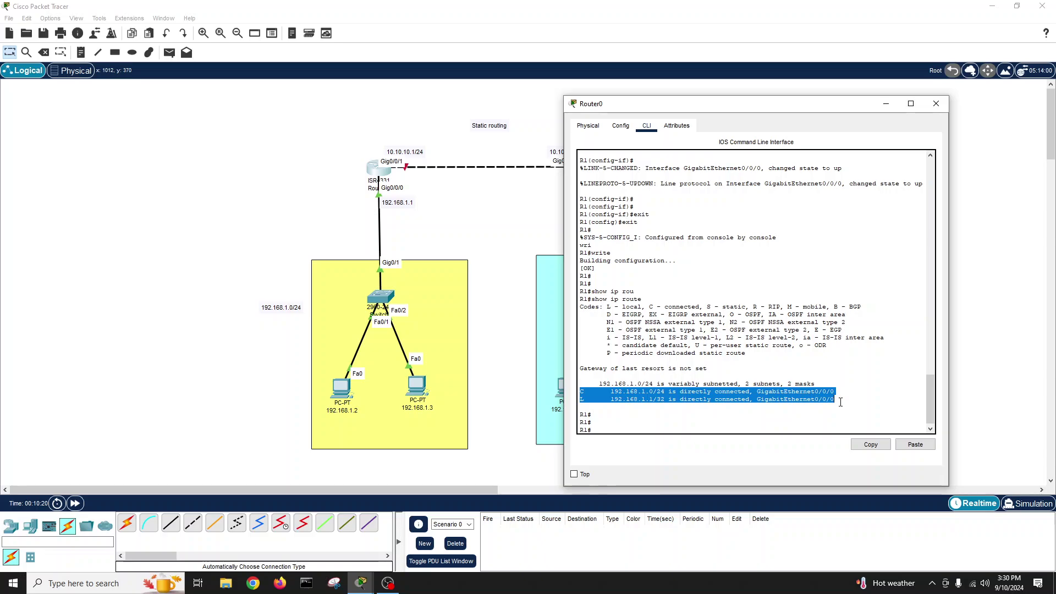
{"action": "left_click", "coordinate": [626, 423]}
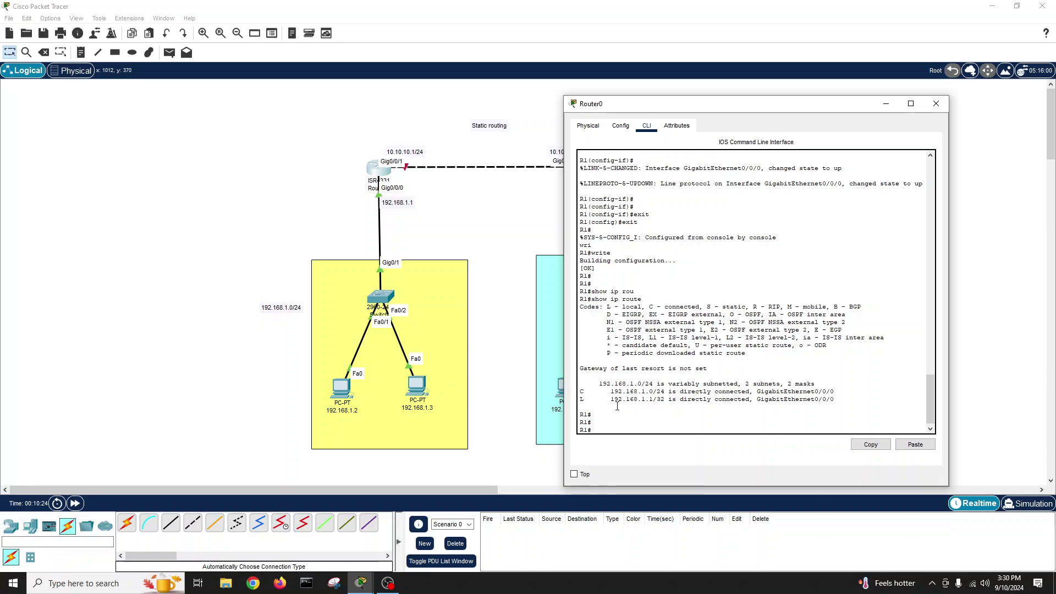
{"action": "left_click", "coordinate": [936, 105]}
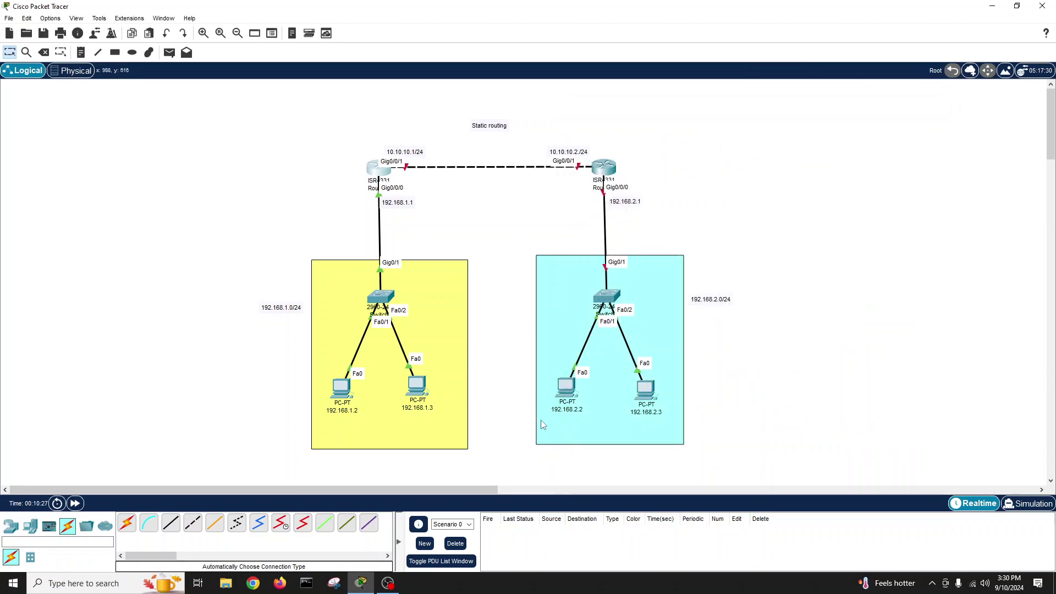
Step: Give the PC named 192.168.2.2 the static IPv4 address 192.168.2.2 with subnet mask 255.255.255.0
{"action": "left_click", "coordinate": [569, 390]}
{"action": "left_click_drag", "start_coordinate": [508, 130], "coordinate": [773, 105]}
{"action": "left_click", "coordinate": [725, 120]}
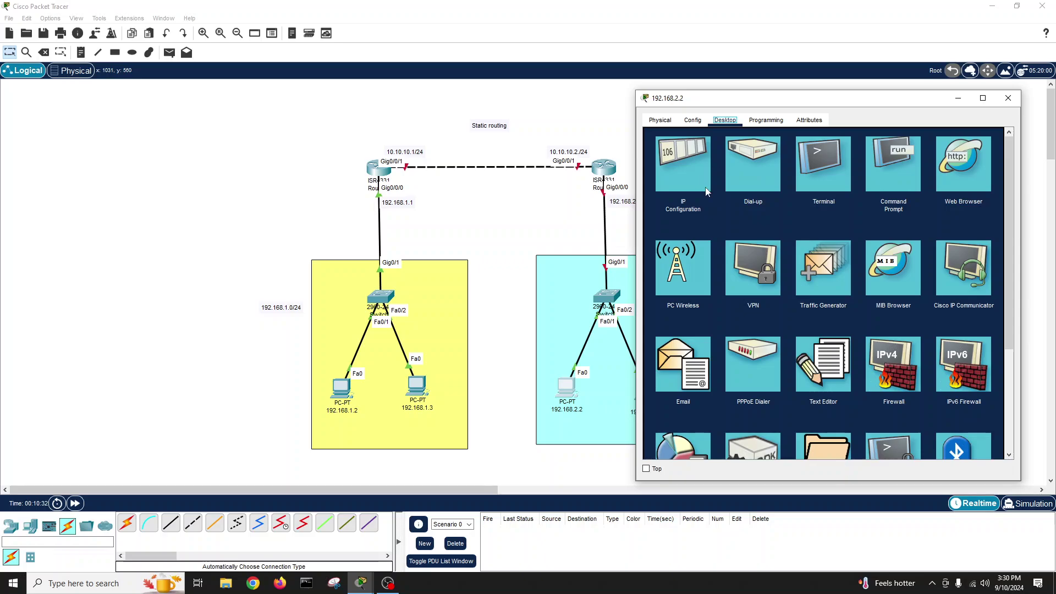
{"action": "left_click", "coordinate": [693, 177]}
{"action": "left_click", "coordinate": [800, 198]}
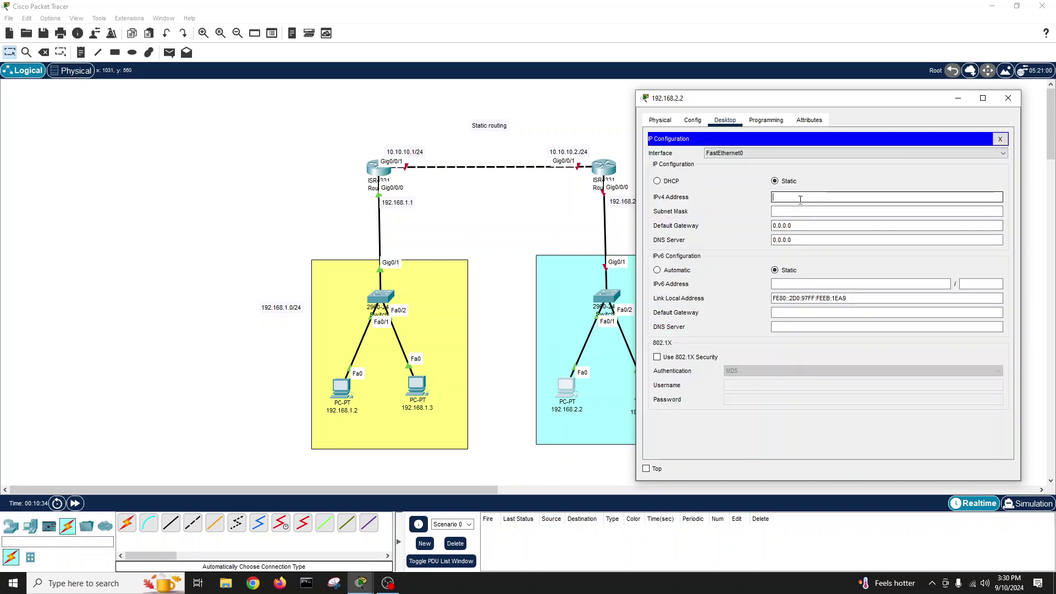
{"action": "type", "text": "192.168.1.2"}
{"action": "key", "text": "BackSpace"}
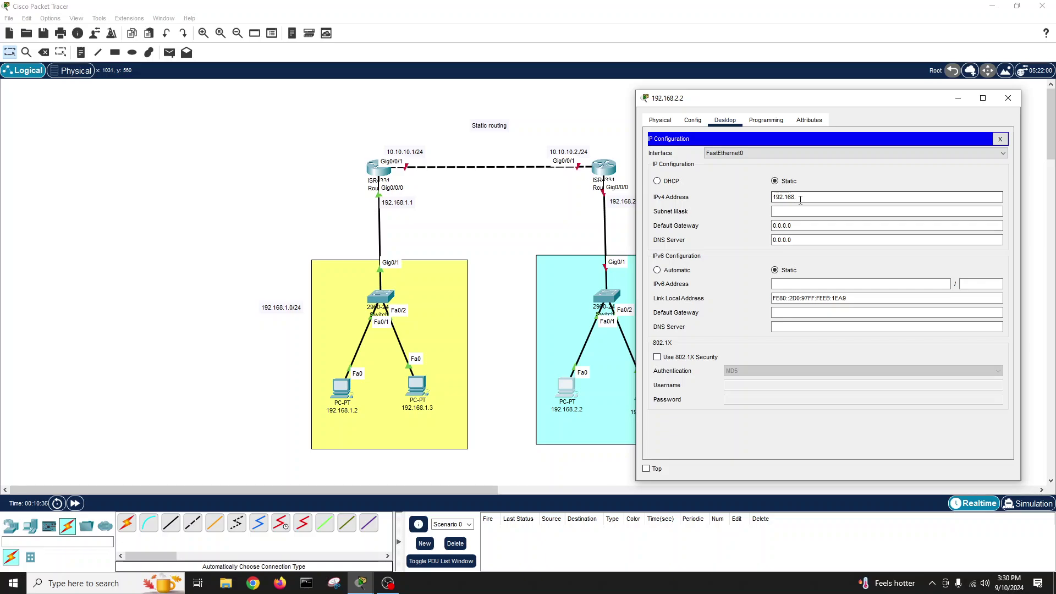
{"action": "double_click", "coordinate": [801, 198]}
{"action": "key", "text": "Tab"}
Step: Fill in the default gateway of the PC named 192.168.2.2 and close its window
{"action": "key", "text": "Tab"}
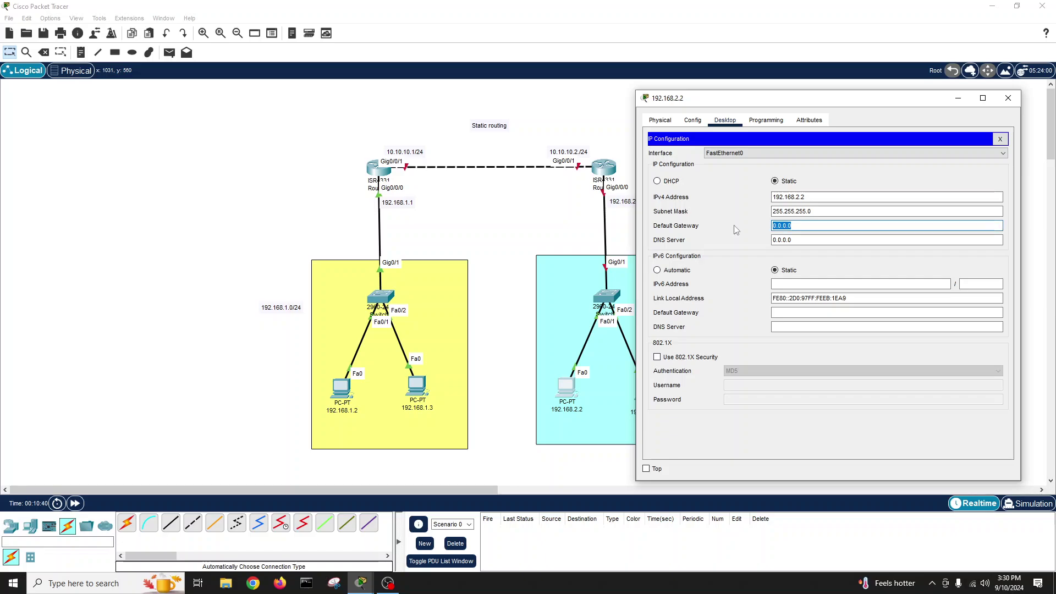
{"action": "key", "text": "ctrl+v"}
{"action": "left_click", "coordinate": [1000, 139]}
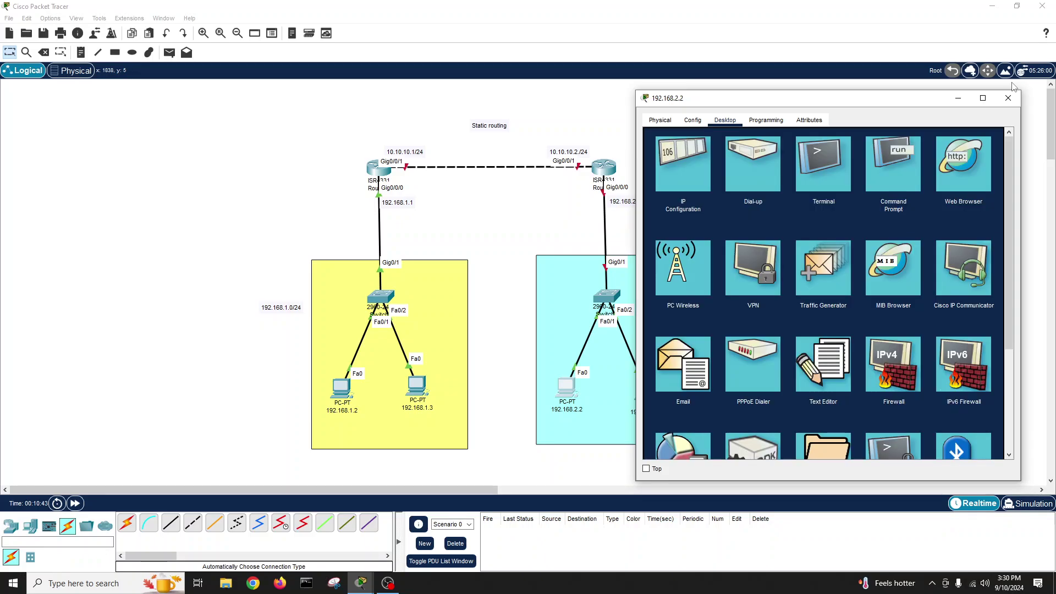
{"action": "left_click", "coordinate": [1008, 98]}
Step: Give the PC named 192.168.2.3 the static IPv4 address 192.168.2.3 with subnet mask 255.255.255.0
{"action": "left_click", "coordinate": [641, 388]}
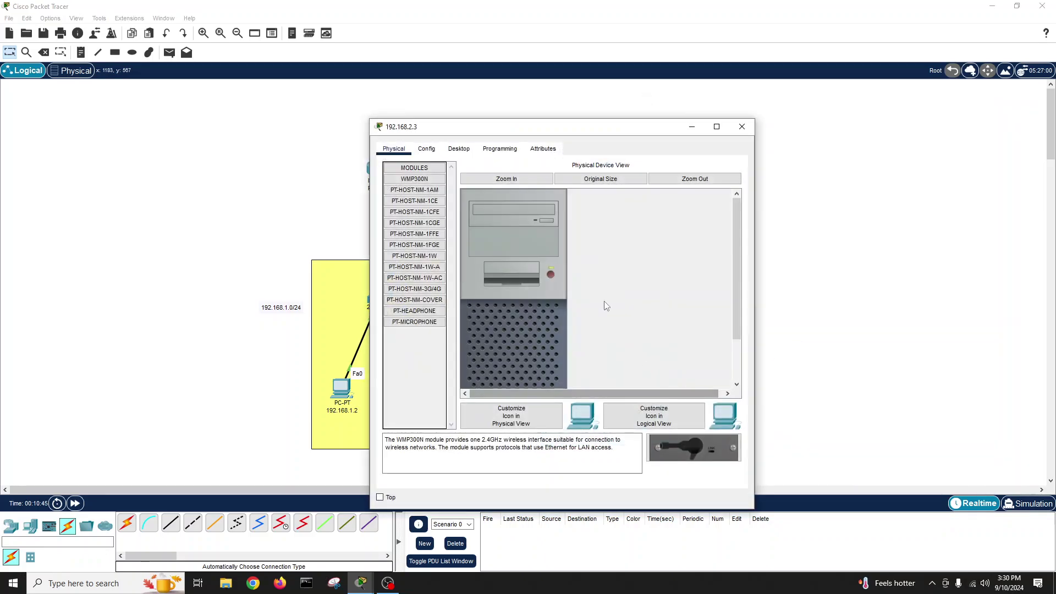
{"action": "left_click_drag", "start_coordinate": [528, 130], "coordinate": [814, 114]}
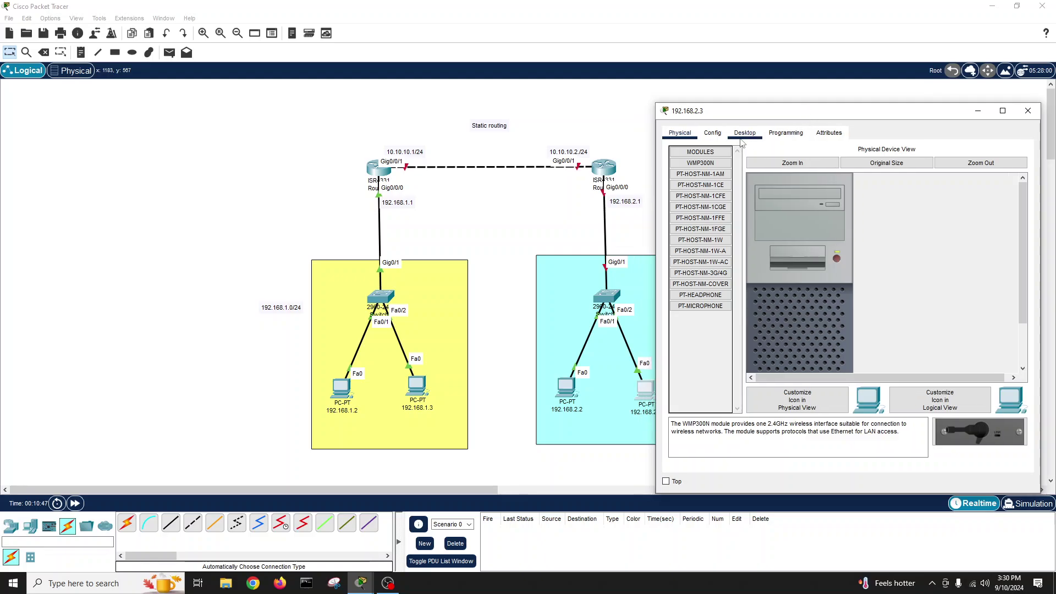
{"action": "left_click", "coordinate": [743, 134]}
{"action": "left_click", "coordinate": [707, 167]}
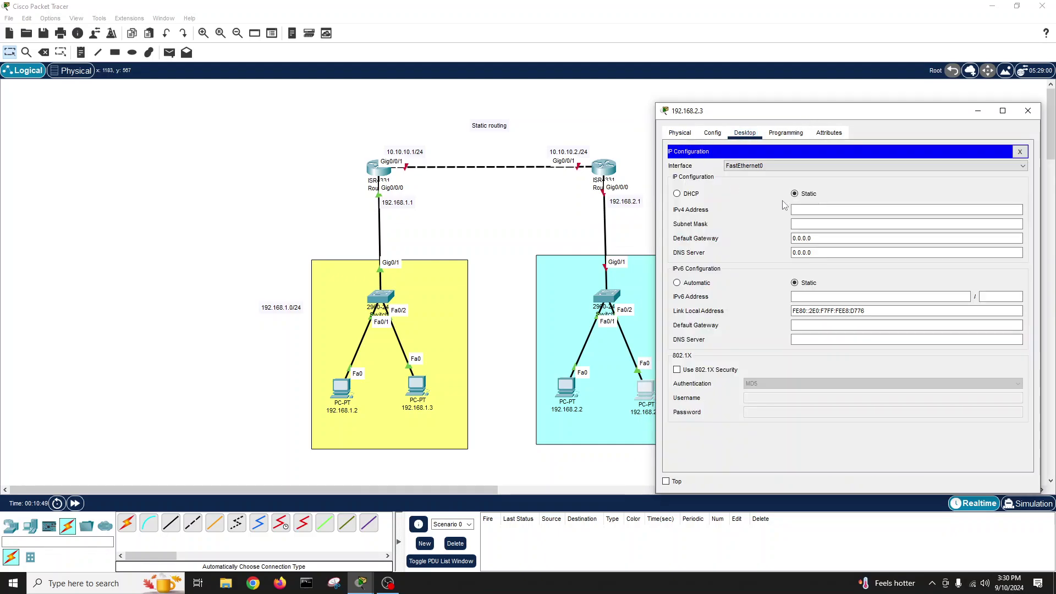
{"action": "left_click", "coordinate": [805, 207]}
{"action": "type", "text": "192.168.2.3"}
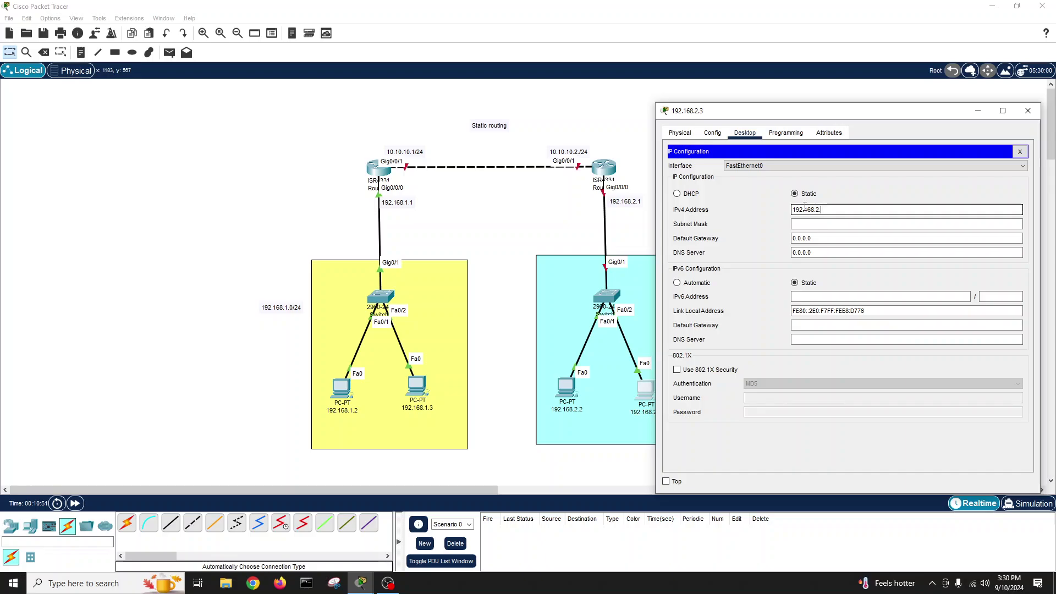
{"action": "left_click", "coordinate": [804, 222]}
Step: Set the default gateway of the PC named 192.168.2.3 to 192.168.2.1 and close its window
{"action": "left_click_drag", "start_coordinate": [821, 238], "coordinate": [792, 239]}
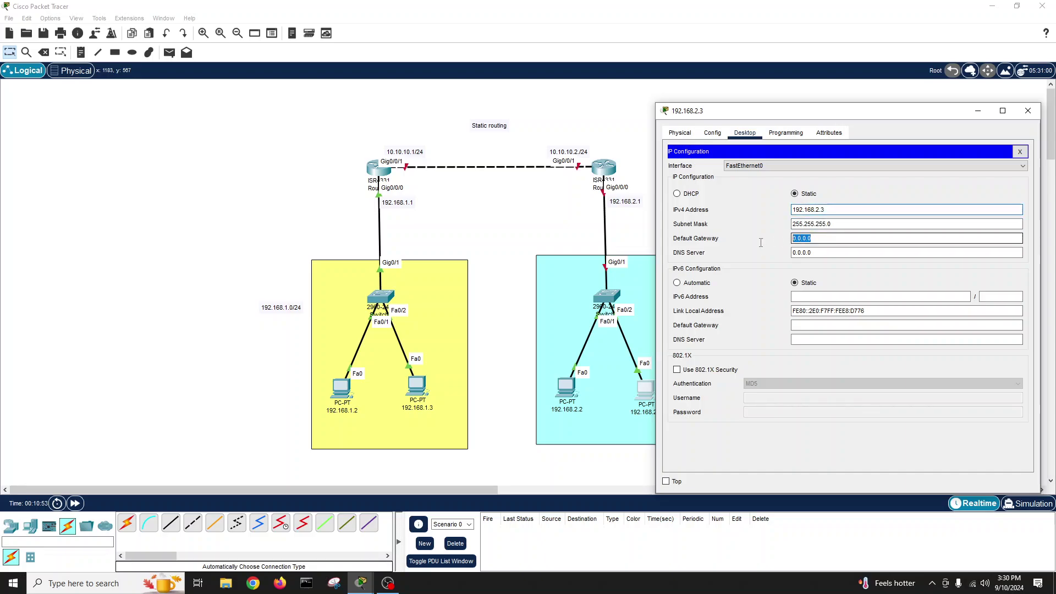
{"action": "type", "text": "192.168.2.1"}
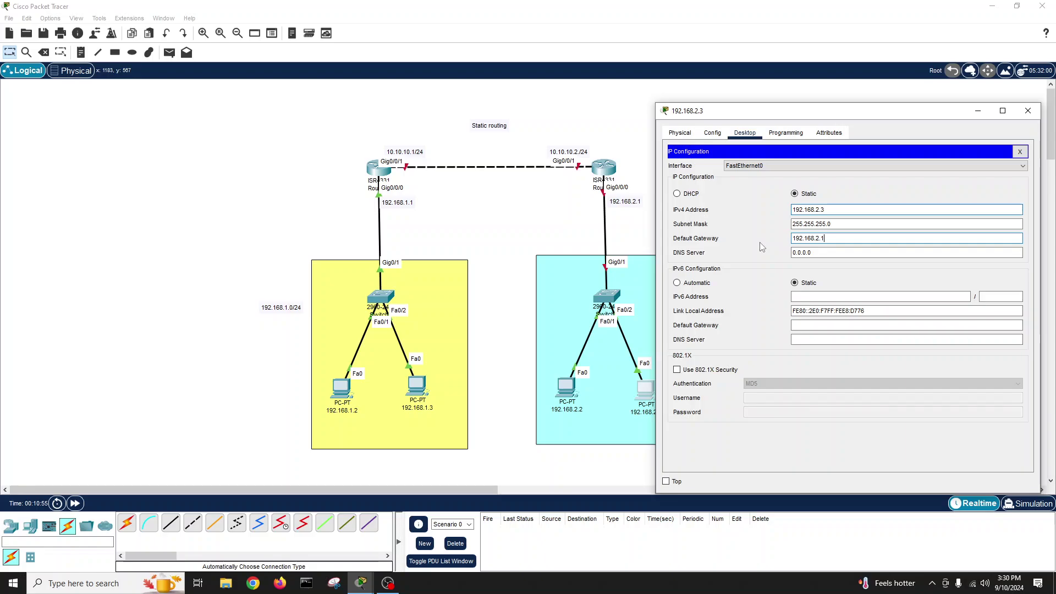
{"action": "left_click", "coordinate": [1020, 152]}
{"action": "left_click", "coordinate": [1027, 111]}
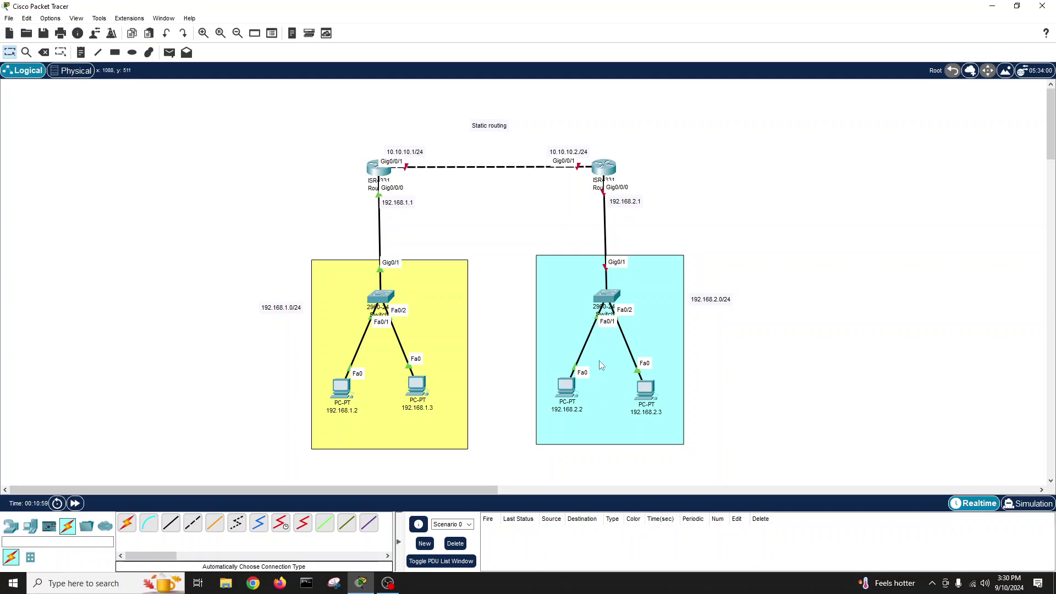
Step: Nudge the 192.168.2.1 label slightly toward its router and decline the initial configuration dialog in Router1's CLI
{"action": "left_click_drag", "start_coordinate": [621, 206], "coordinate": [618, 202]}
{"action": "left_click", "coordinate": [604, 167]}
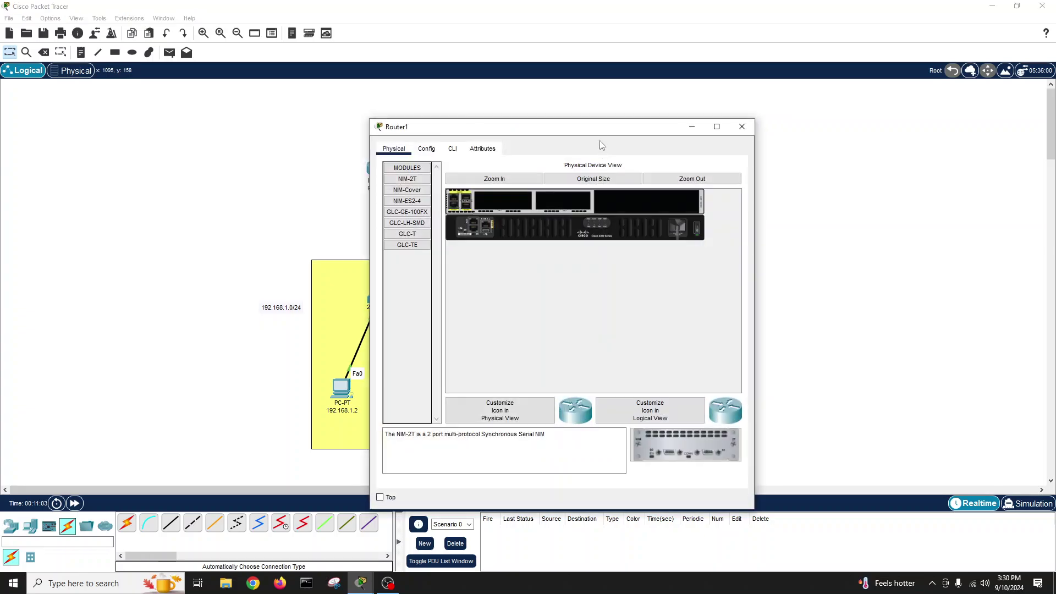
{"action": "left_click_drag", "start_coordinate": [601, 127], "coordinate": [385, 114]}
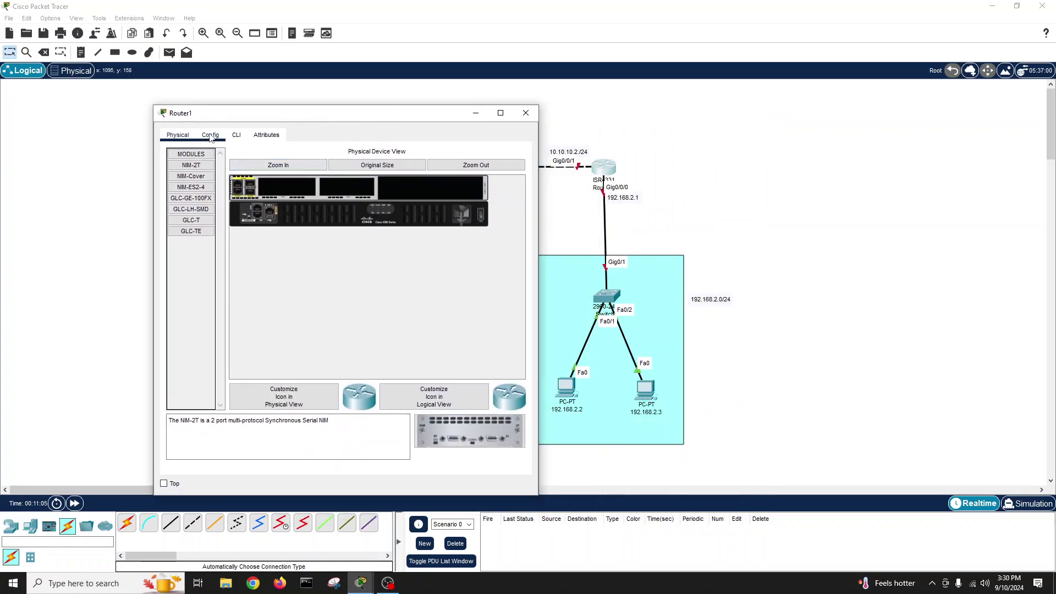
{"action": "left_click", "coordinate": [236, 136]}
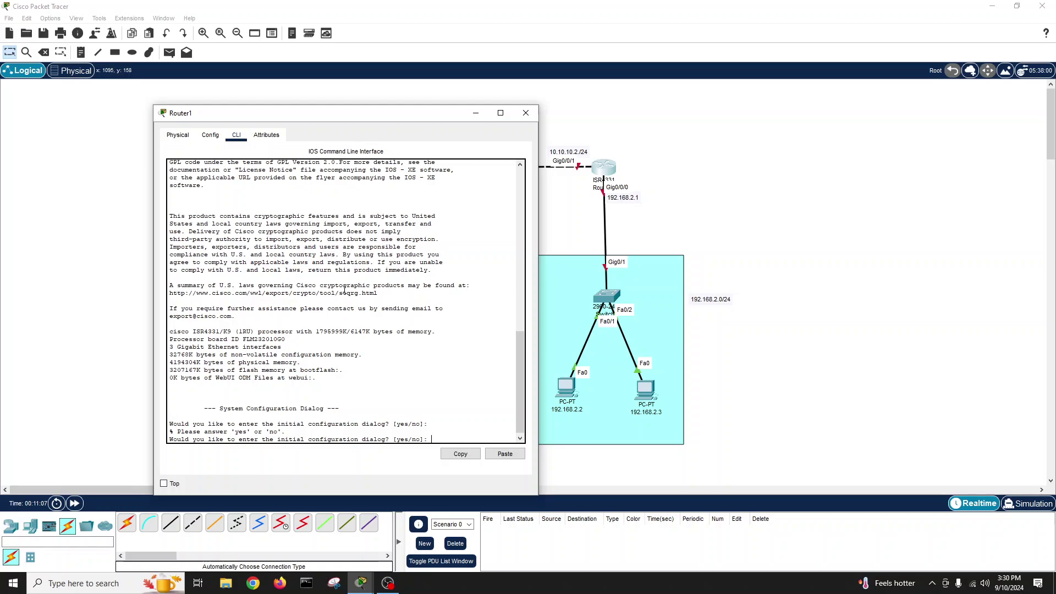
{"action": "type", "text": "no"}
{"action": "key", "text": "Return"}
{"action": "key", "text": "Return"}
{"action": "key", "text": "Return"}
{"action": "key", "text": "Return"}
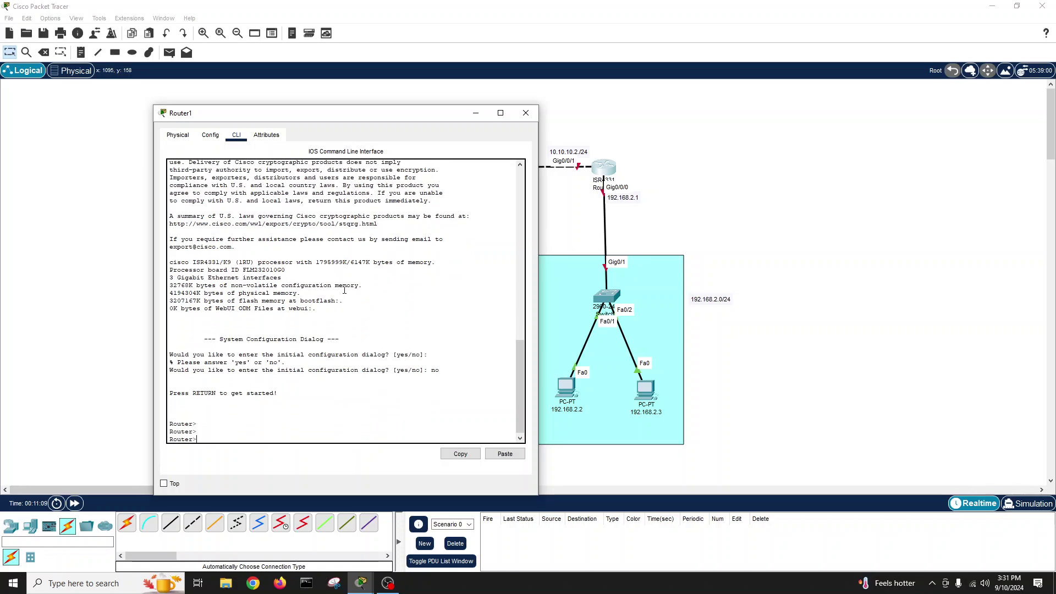
Step: Enter privileged and global configuration mode on Router1 and set its hostname to R2
{"action": "type", "text": "en"}
{"action": "key", "text": "Return"}
{"action": "key", "text": "Return"}
{"action": "type", "text": "conf t"}
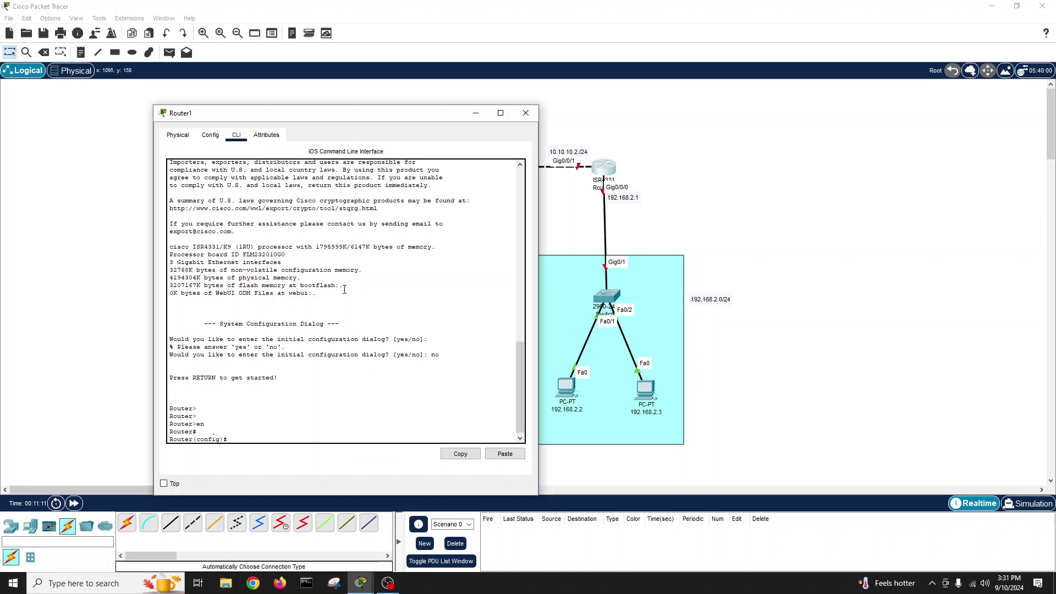
{"action": "key", "text": "Return"}
{"action": "type", "text": "host"}
{"action": "key", "text": "Tab"}
{"action": "type", "text": "R"}
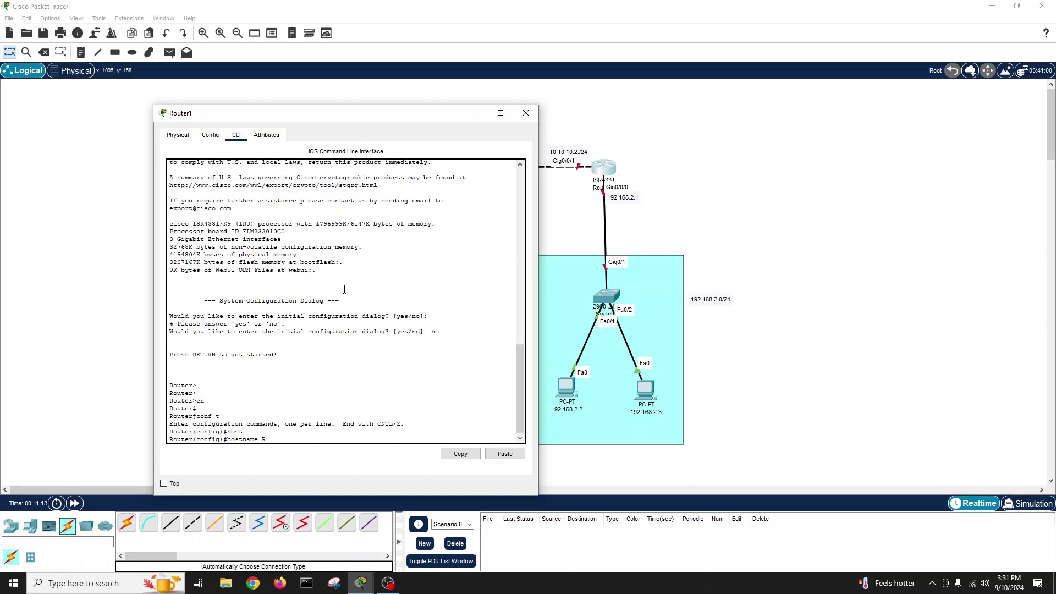
{"action": "type", "text": "2"}
{"action": "key", "text": "Return"}
{"action": "key", "text": "Return"}
Step: Assign 192.168.2.1 with mask 255.255.255.0 to R2's GigabitEthernet 0/0/0 interface and enable it
{"action": "type", "text": "int gi"}
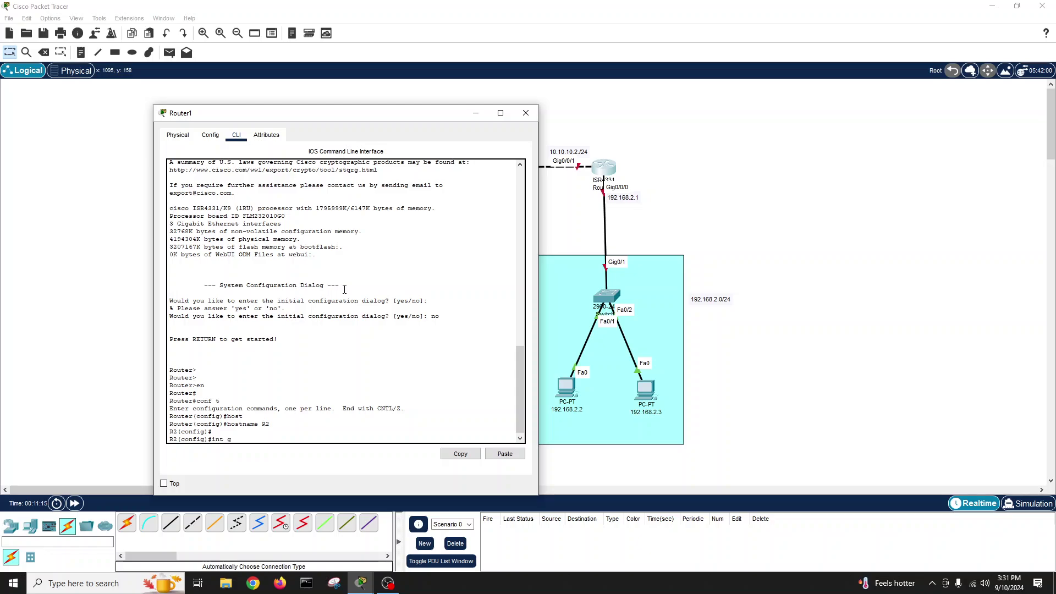
{"action": "key", "text": "Tab"}
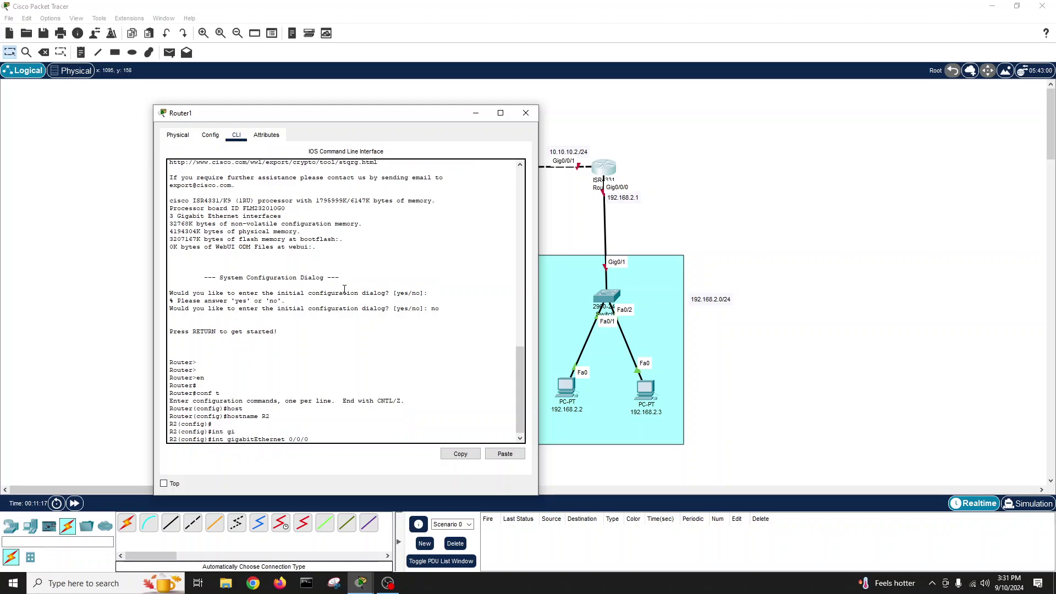
{"action": "type", "text": "0/0/0"}
{"action": "key", "text": "Return"}
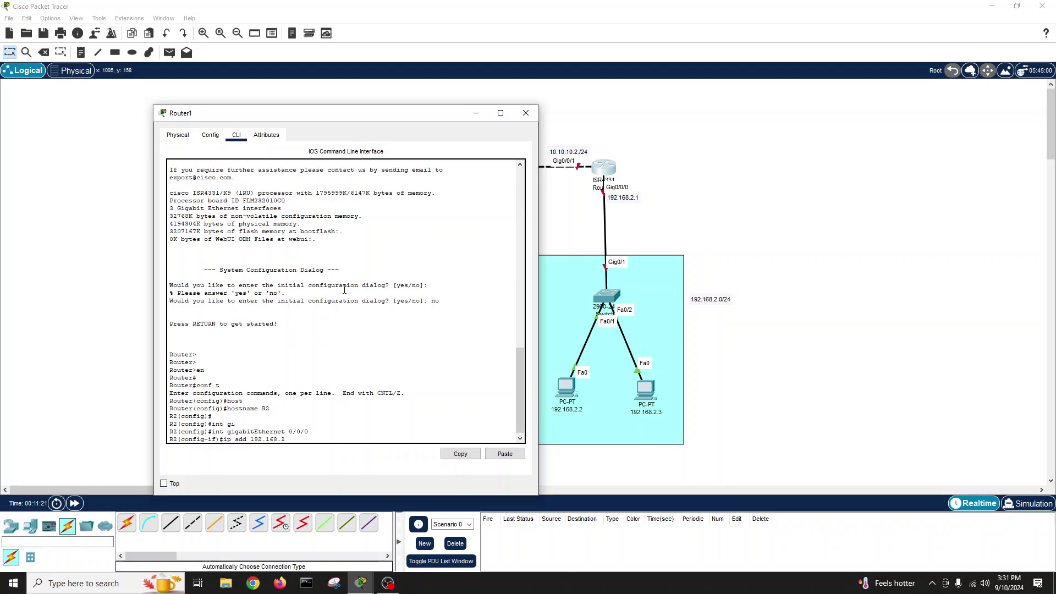
{"action": "type", "text": "ip add 192.168.2.1 255.255.255.0"}
{"action": "key", "text": "Return"}
{"action": "type", "text": "nfig-if)#n"}
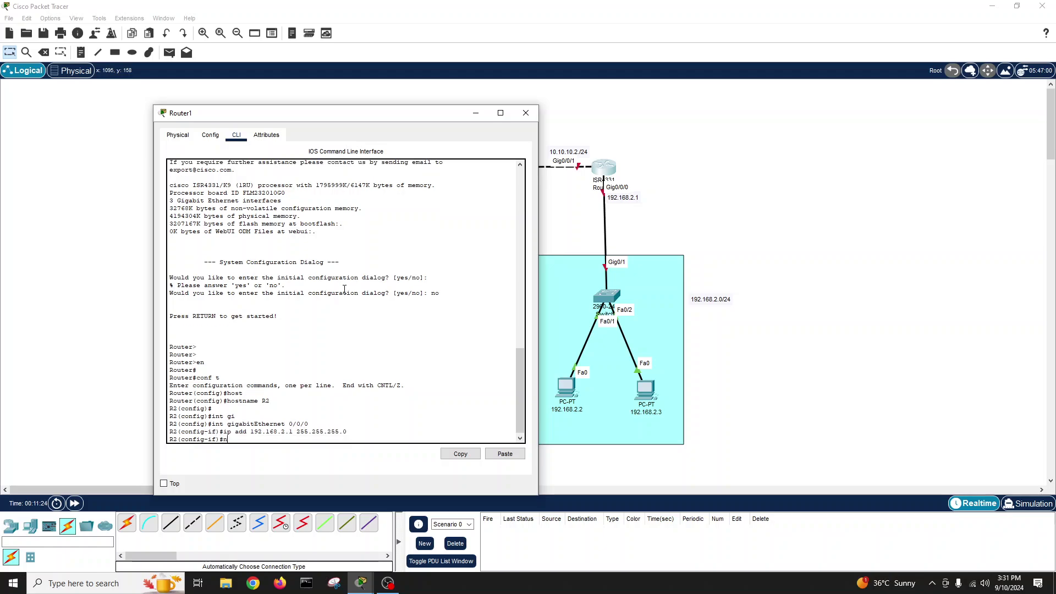
{"action": "type", "text": "o sh"}
{"action": "key", "text": "Return"}
Step: Leave interface configuration on R2 and save the configuration from global configuration mode with do wri
{"action": "type", "text": "exit"}
{"action": "key", "text": "Return"}
{"action": "type", "text": "exi4"}
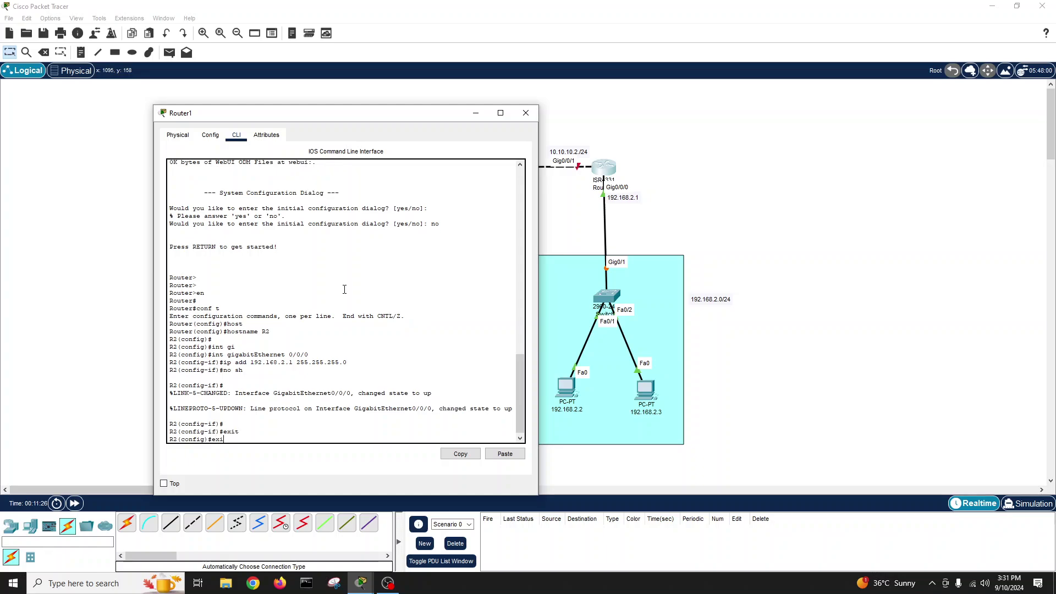
{"action": "key", "text": "Return"}
{"action": "type", "text": "w"}
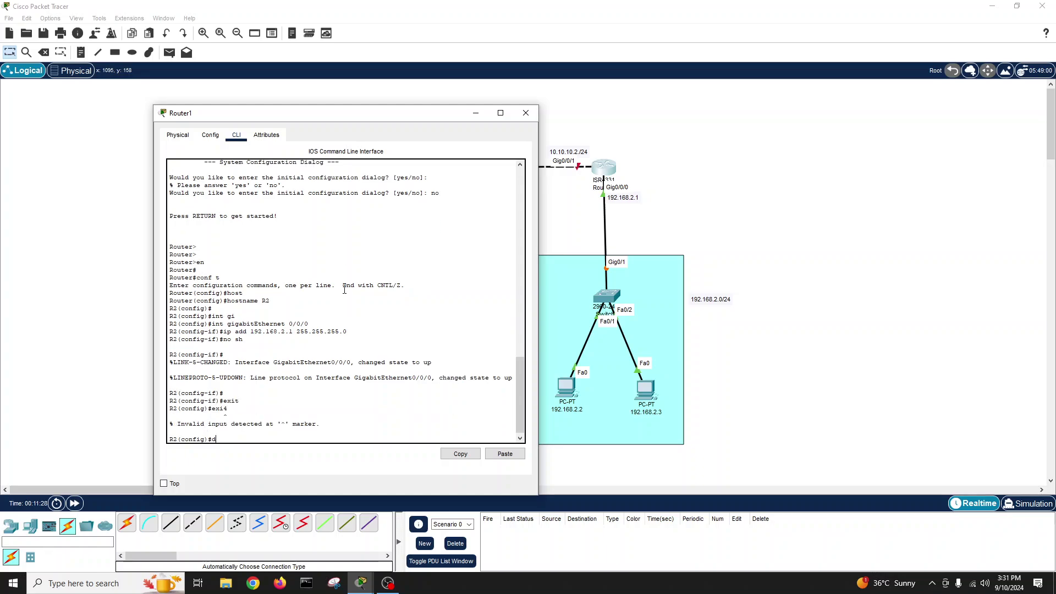
{"action": "type", "text": "ri"}
{"action": "key", "text": "Tab"}
{"action": "key", "text": "Return"}
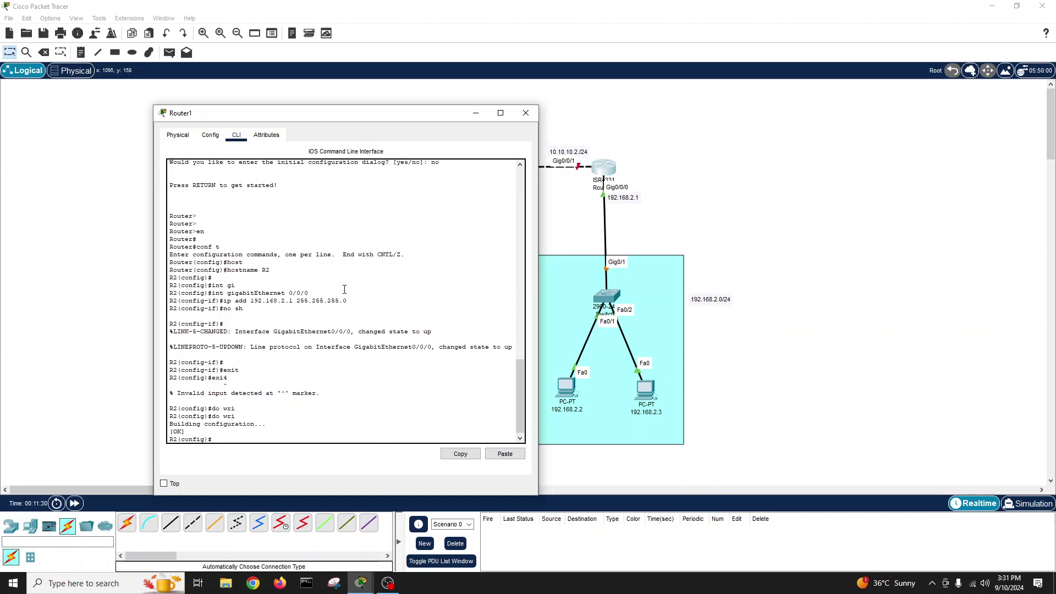
Step: Return R2 to privileged mode and save its configuration with write memory
{"action": "type", "text": "exit"}
{"action": "key", "text": "Return"}
{"action": "type", "text": "w"}
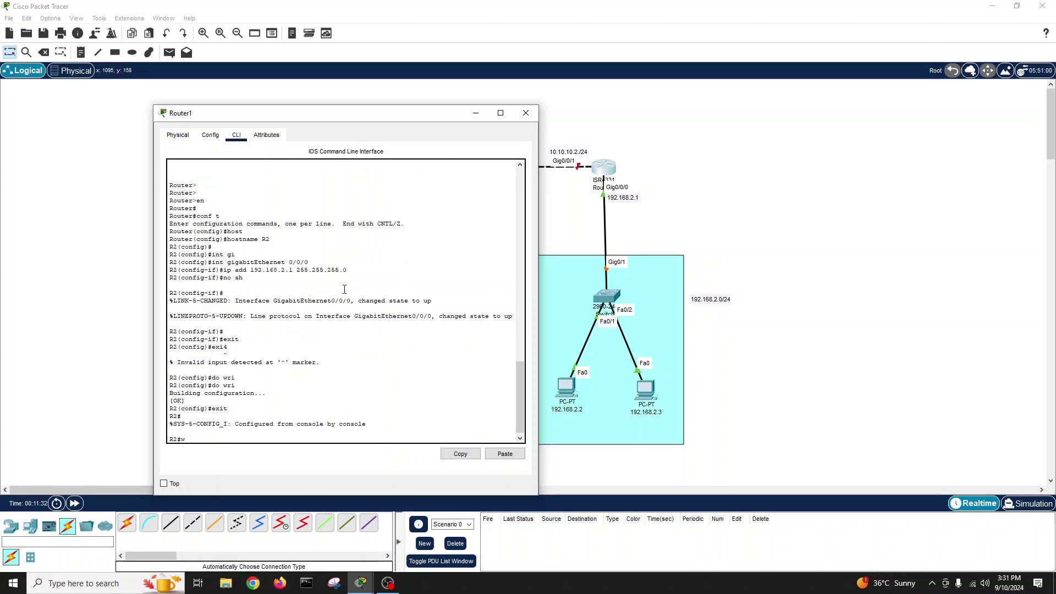
{"action": "type", "text": "r"}
{"action": "key", "text": "Tab"}
{"action": "type", "text": "me"}
{"action": "key", "text": "Tab"}
{"action": "key", "text": "Return"}
{"action": "key", "text": "Return"}
{"action": "key", "text": "Return"}
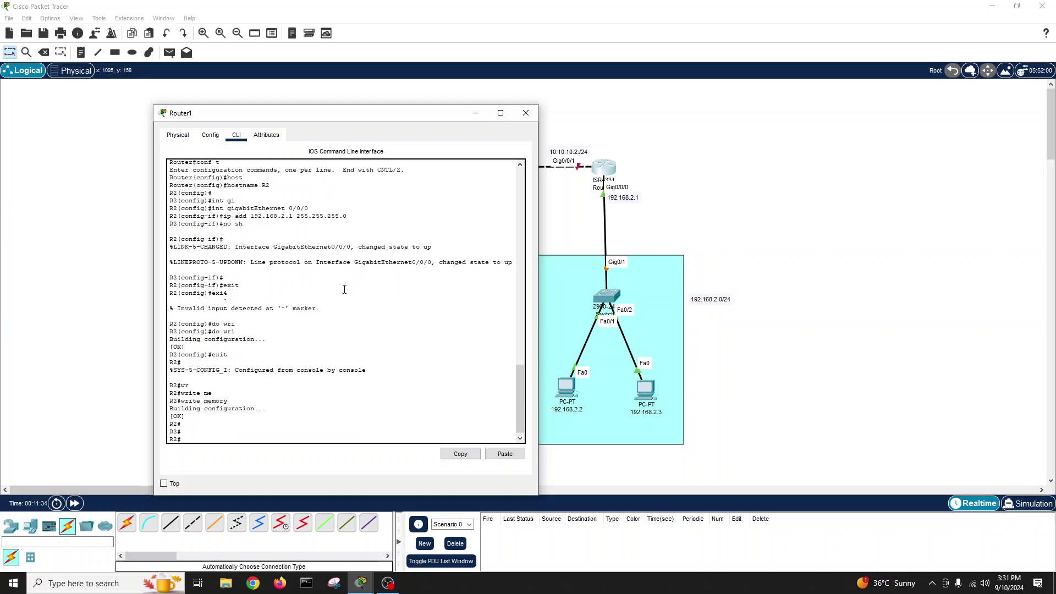
Step: Show R2's IP routing table to check its connected networks, and close the router window
{"action": "type", "text": "show ip rou"}
{"action": "key", "text": "Tab"}
{"action": "key", "text": "Return"}
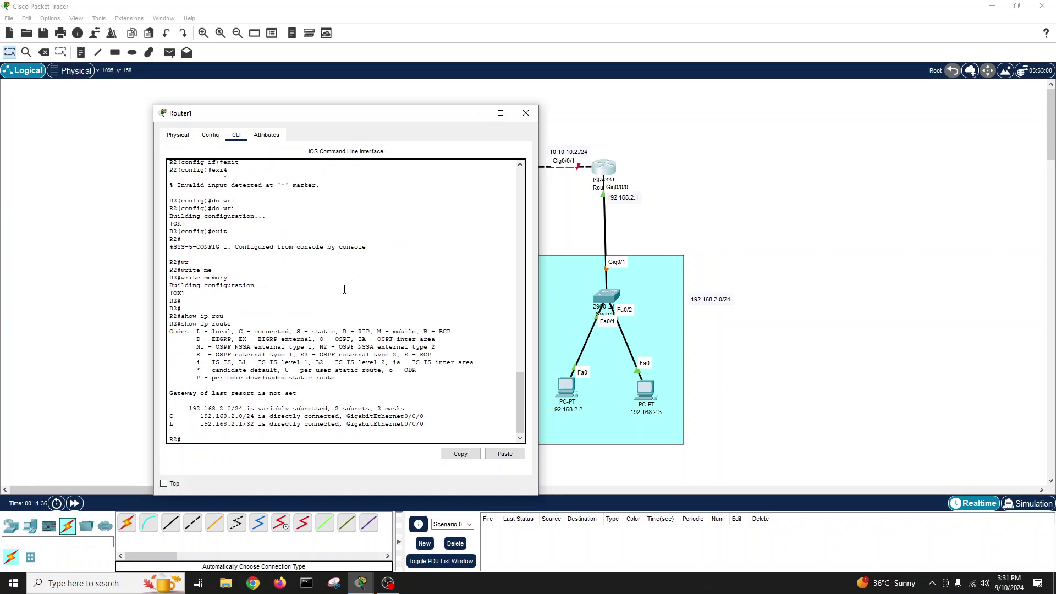
{"action": "key", "text": "Return"}
{"action": "key", "text": "Return"}
{"action": "key", "text": "Return"}
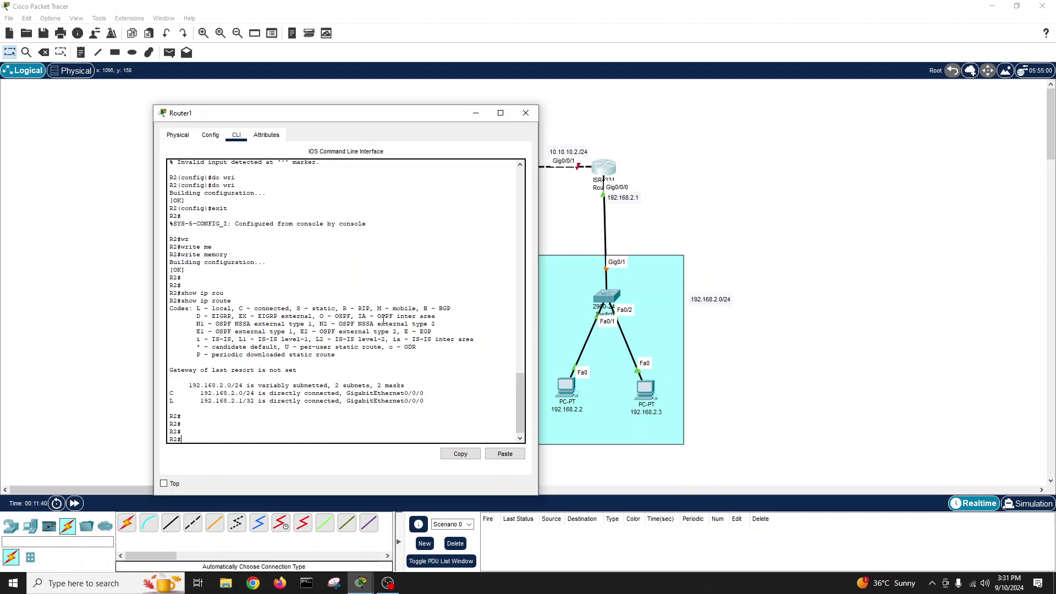
{"action": "left_click", "coordinate": [526, 113]}
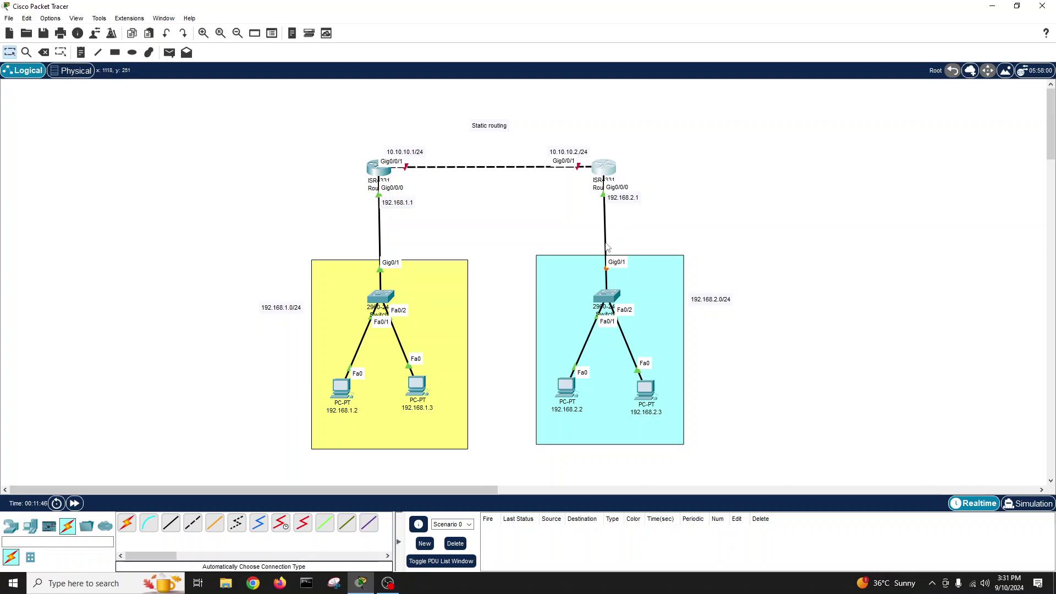
Step: Open the command prompt on the PC named 192.168.2.2 and check its addressing with ipconfig
{"action": "left_click", "coordinate": [566, 386]}
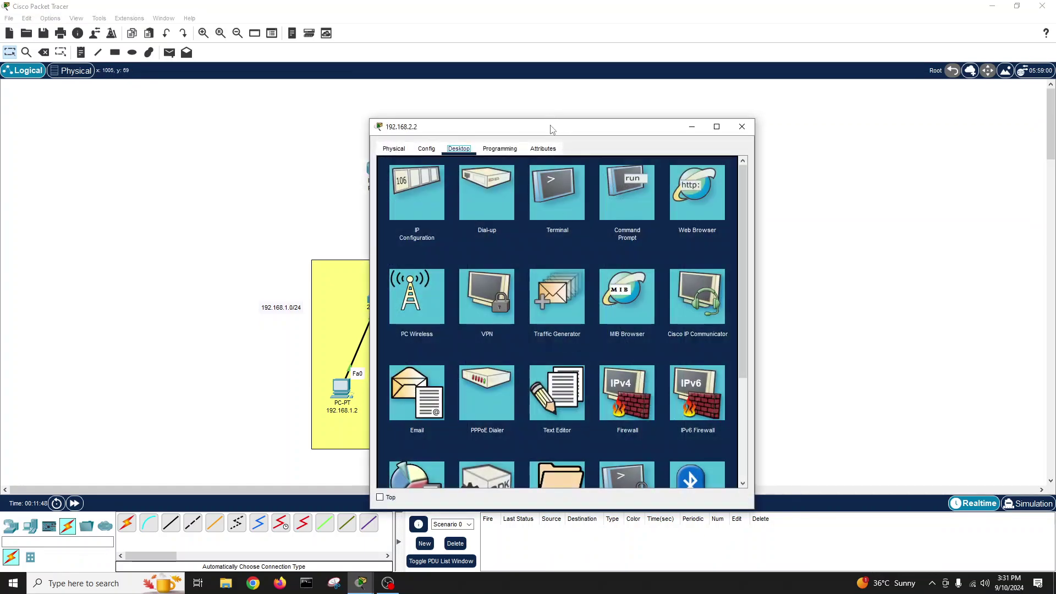
{"action": "left_click_drag", "start_coordinate": [551, 126], "coordinate": [821, 92]}
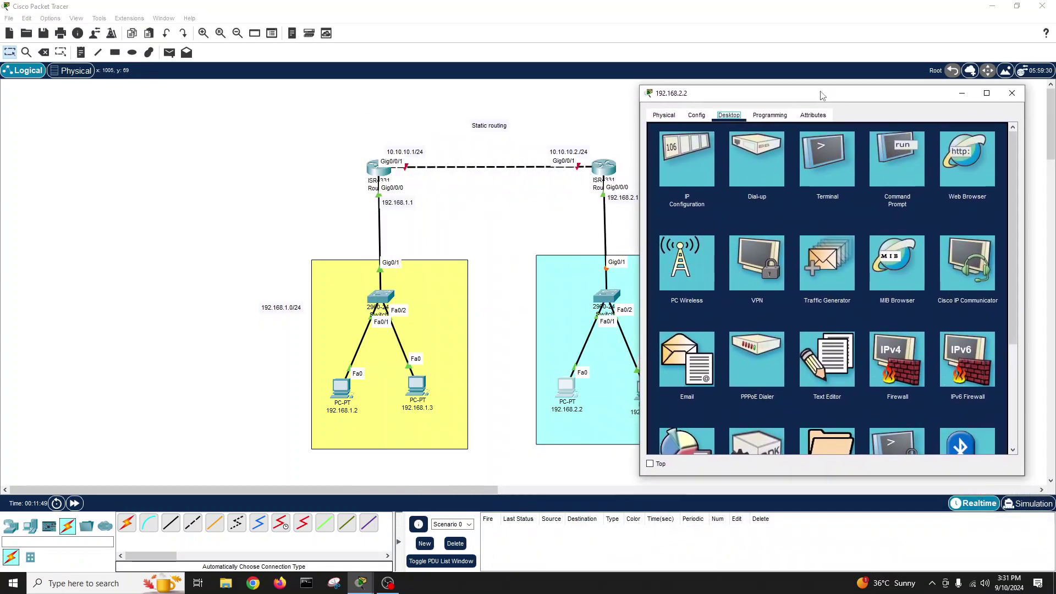
{"action": "left_click", "coordinate": [903, 157]}
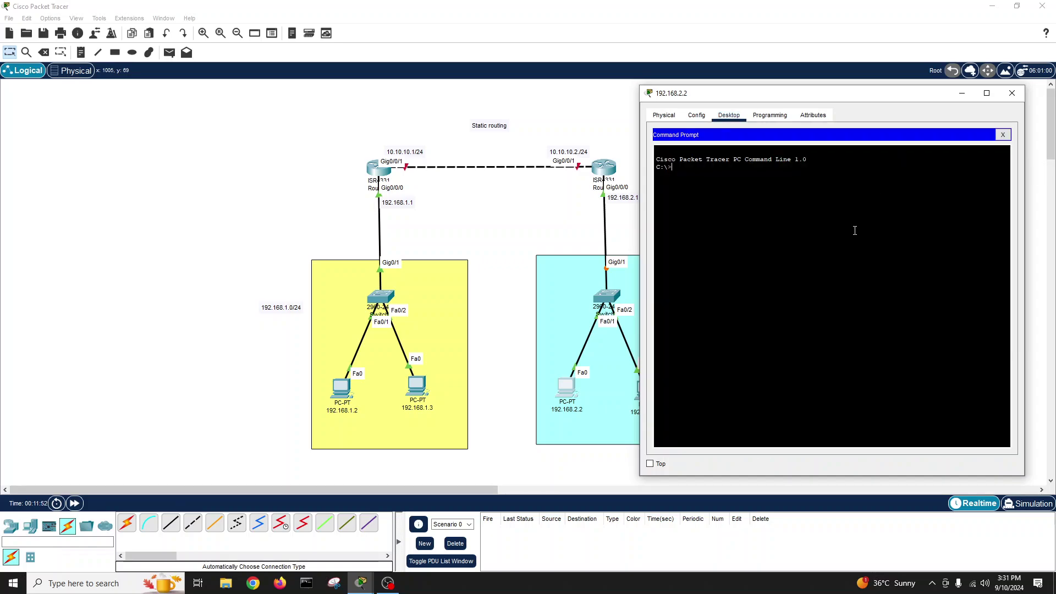
{"action": "type", "text": "ipconfig"}
{"action": "key", "text": "Return"}
{"action": "key", "text": "Return"}
{"action": "key", "text": "Return"}
{"action": "key", "text": "Return"}
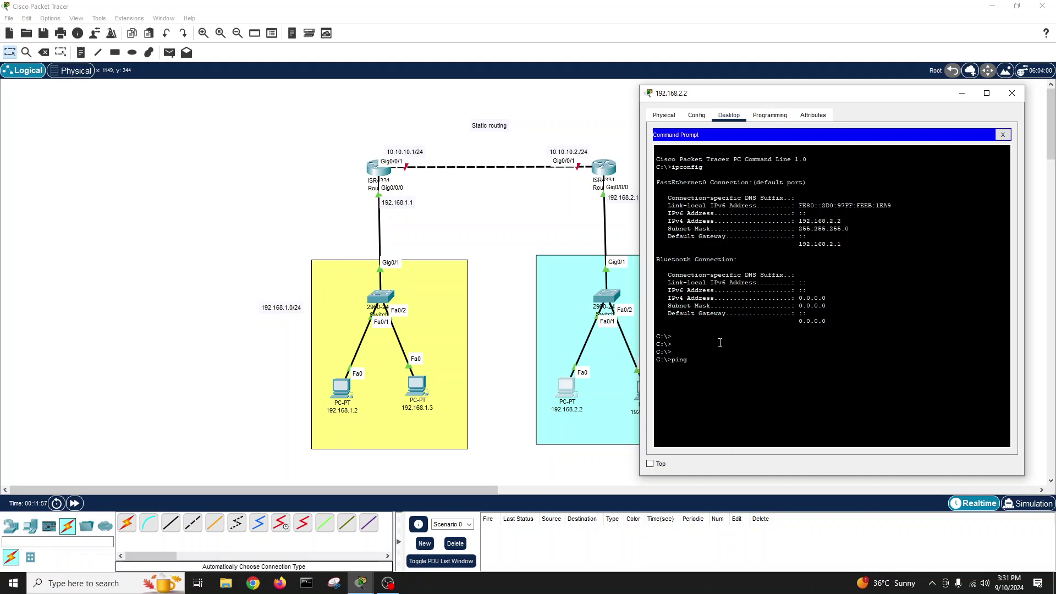
Step: Ping the default gateway 192.168.2.1 from the PC named 192.168.2.2
{"action": "type", "text": "ping 192.168.2.1"}
{"action": "key", "text": "Return"}
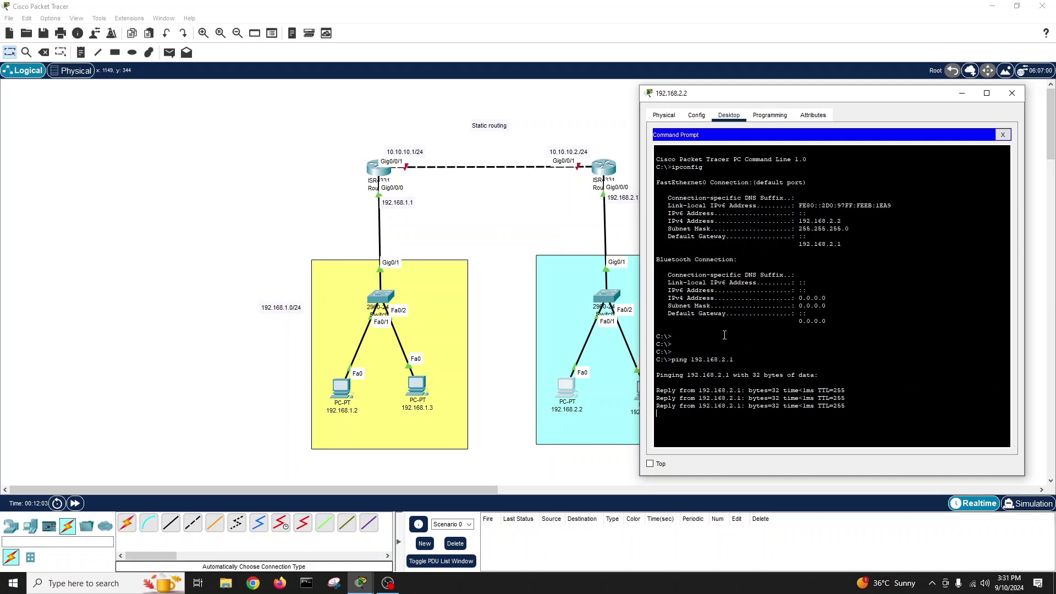
{"action": "left_click", "coordinate": [1003, 135]}
{"action": "left_click", "coordinate": [888, 176]}
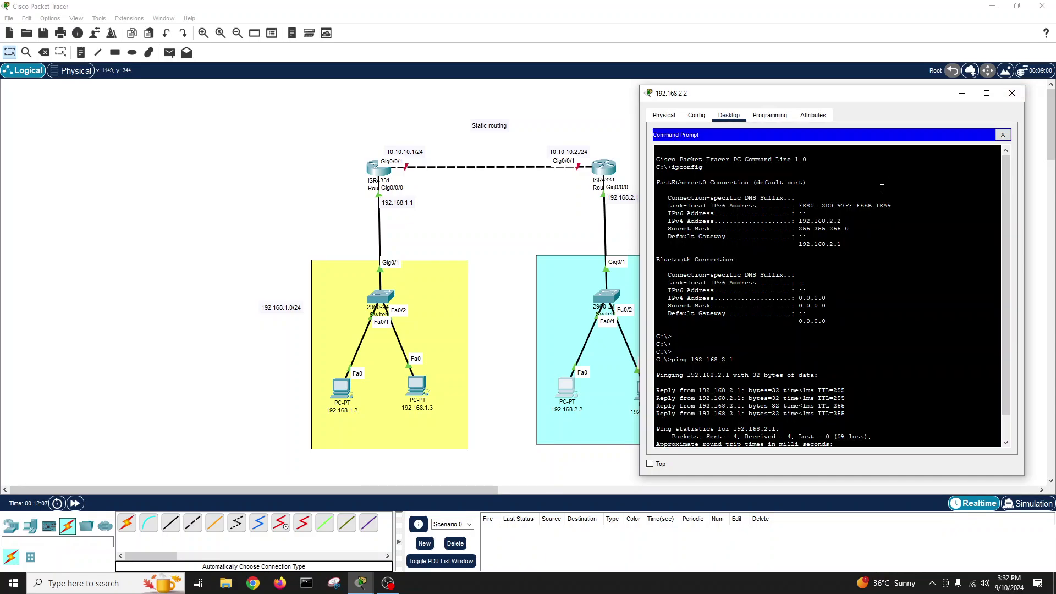
{"action": "key", "text": "Return"}
{"action": "key", "text": "Return"}
{"action": "key", "text": "Return"}
{"action": "key", "text": "Return"}
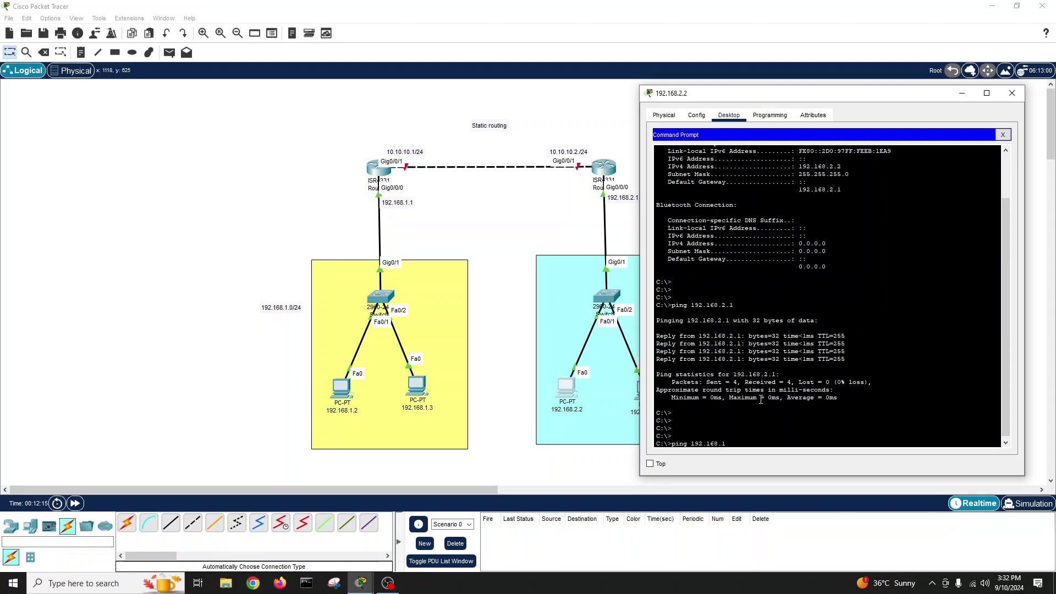
Step: Ping 192.168.1.2 on the other LAN from the PC named 192.168.2.2, and close its window
{"action": "type", "text": "192.168.1.2"}
{"action": "key", "text": "Return"}
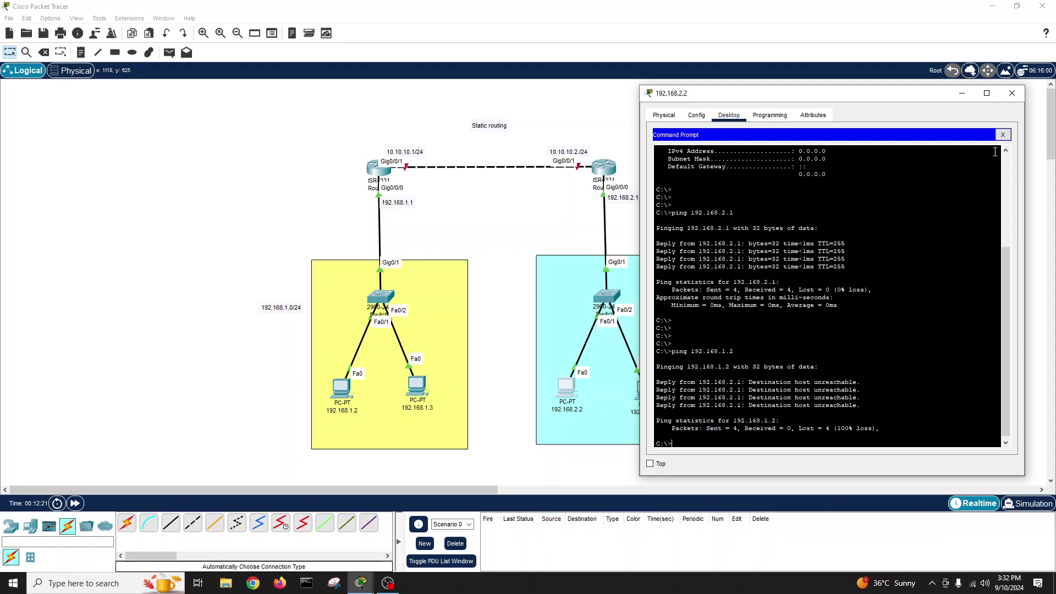
{"action": "left_click", "coordinate": [1013, 93]}
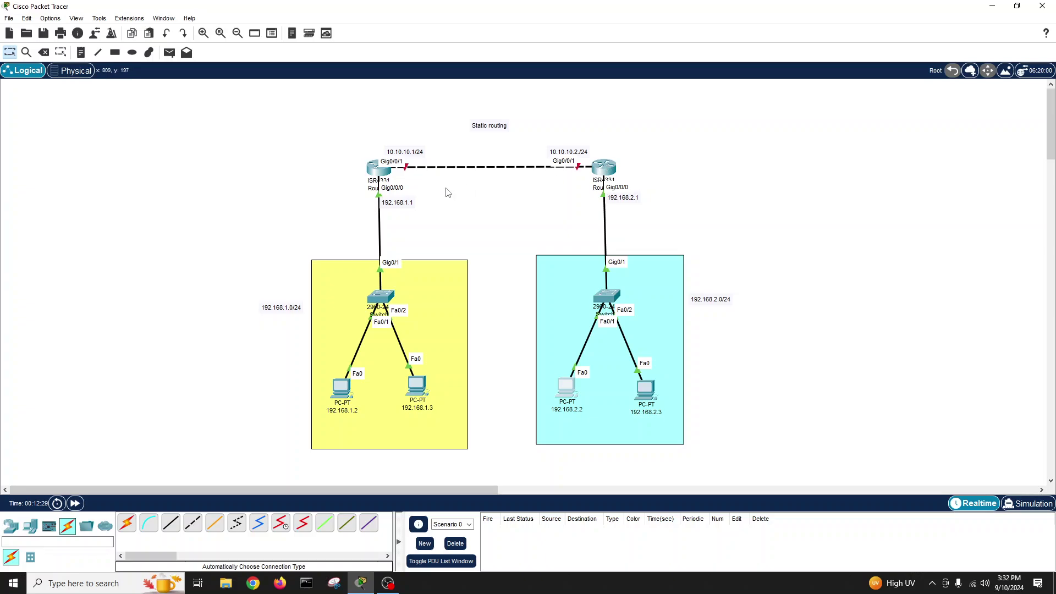
Step: Open Router0's CLI and enter interface configuration for GigabitEthernet 0/0/1
{"action": "double_click", "coordinate": [379, 167]}
{"action": "left_click_drag", "start_coordinate": [423, 126], "coordinate": [649, 143]}
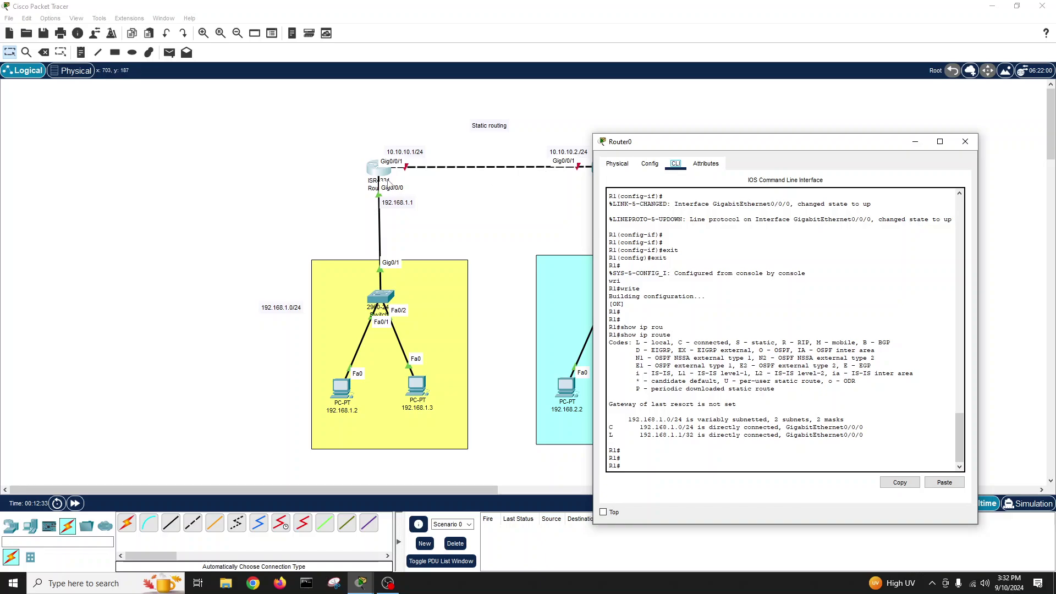
{"action": "left_click", "coordinate": [652, 374]}
{"action": "type", "text": "conf t"}
{"action": "key", "text": "Return"}
{"action": "type", "text": "int gi"}
{"action": "key", "text": "Tab"}
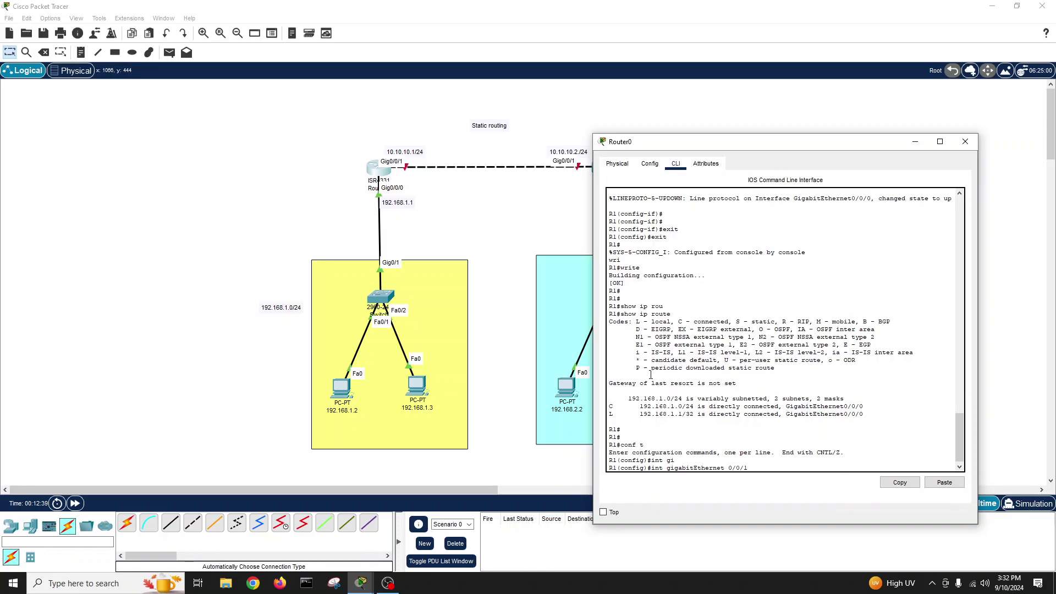
{"action": "type", "text": "0/0/1"}
{"action": "key", "text": "Return"}
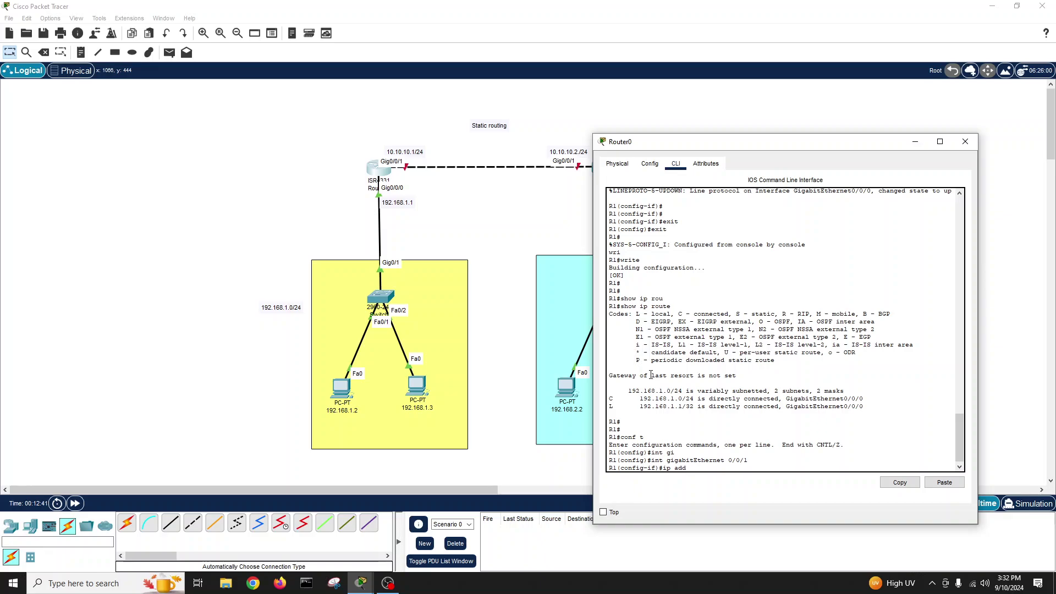
Step: Assign 10.10.10.1 with mask 255.255.255.0 to R1's GigabitEthernet 0/0/1 interface and enable it
{"action": "type", "text": "10.10.10.1 255.255.255.0"}
{"action": "key", "text": "Return"}
{"action": "type", "text": "no sh"}
{"action": "key", "text": "Return"}
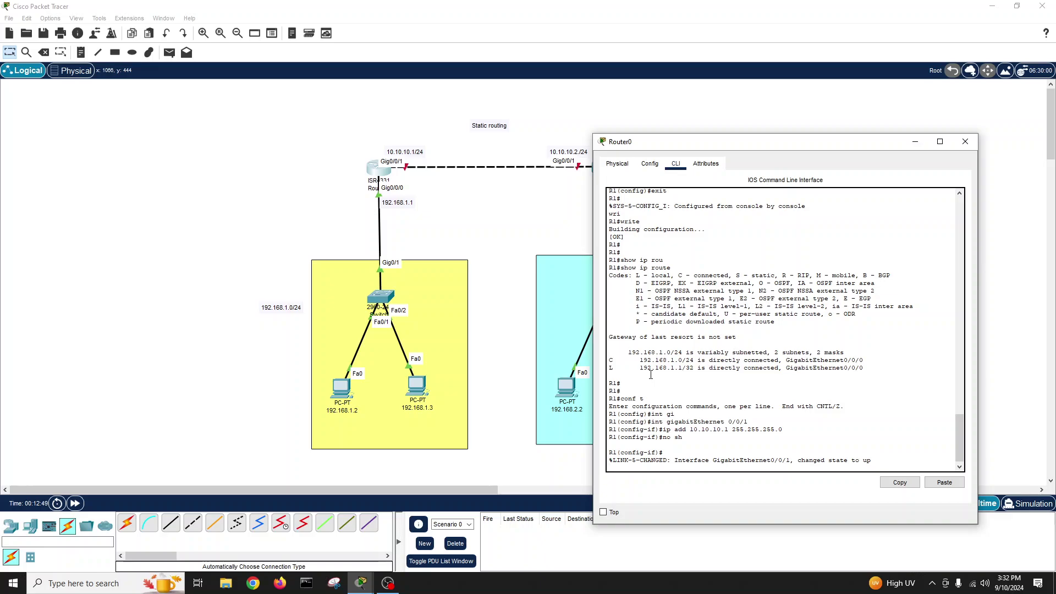
{"action": "key", "text": "Return"}
{"action": "key", "text": "Return"}
{"action": "type", "text": "exit"}
{"action": "key", "text": "Return"}
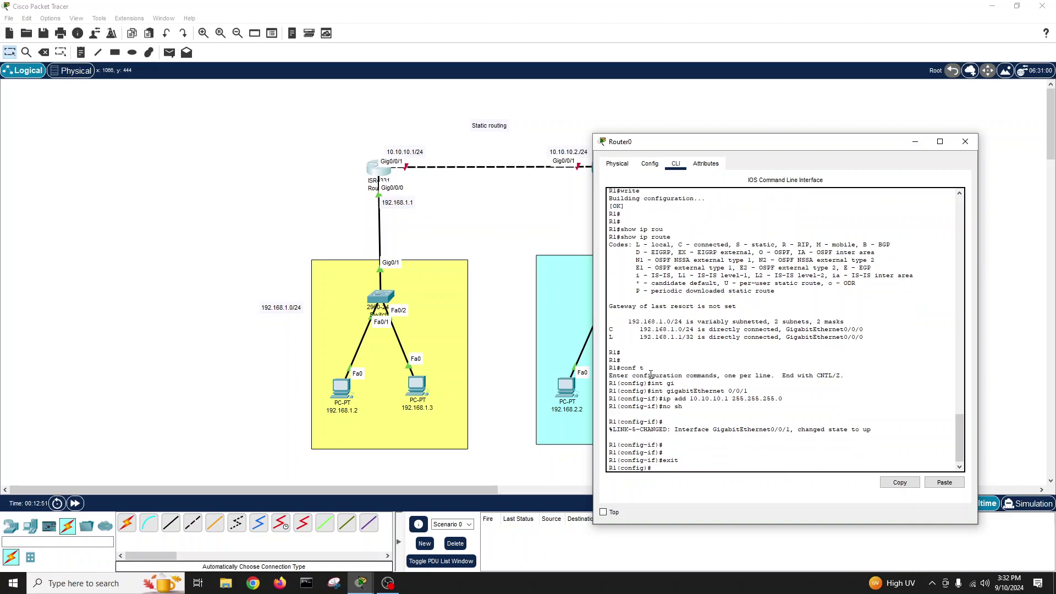
Step: Save R1's configuration with write memory from privileged mode and close the router window
{"action": "type", "text": "exit"}
{"action": "key", "text": "Return"}
{"action": "key", "text": "Return"}
{"action": "key", "text": "Return"}
{"action": "key", "text": "Return"}
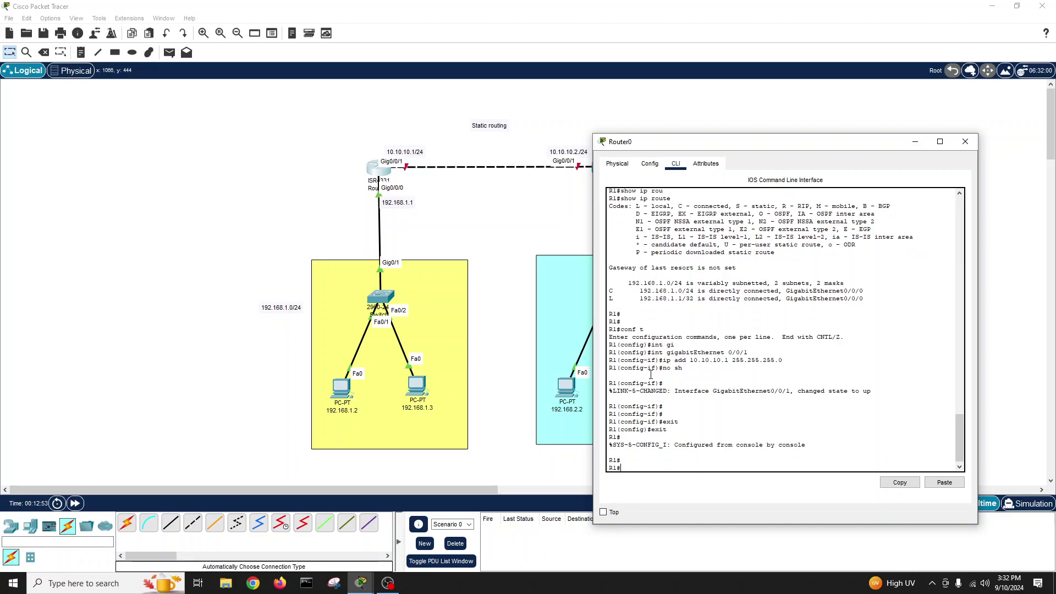
{"action": "type", "text": "w"}
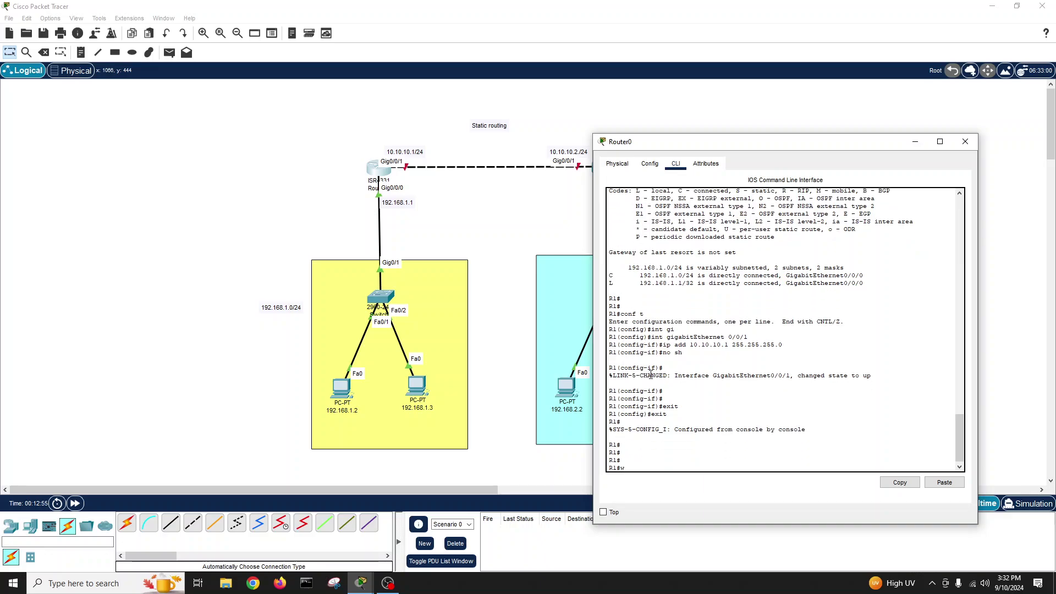
{"action": "type", "text": "ri"}
{"action": "key", "text": "Tab"}
{"action": "type", "text": "me"}
{"action": "key", "text": "Tab"}
{"action": "key", "text": "Return"}
{"action": "key", "text": "Return"}
{"action": "key", "text": "Return"}
{"action": "key", "text": "Return"}
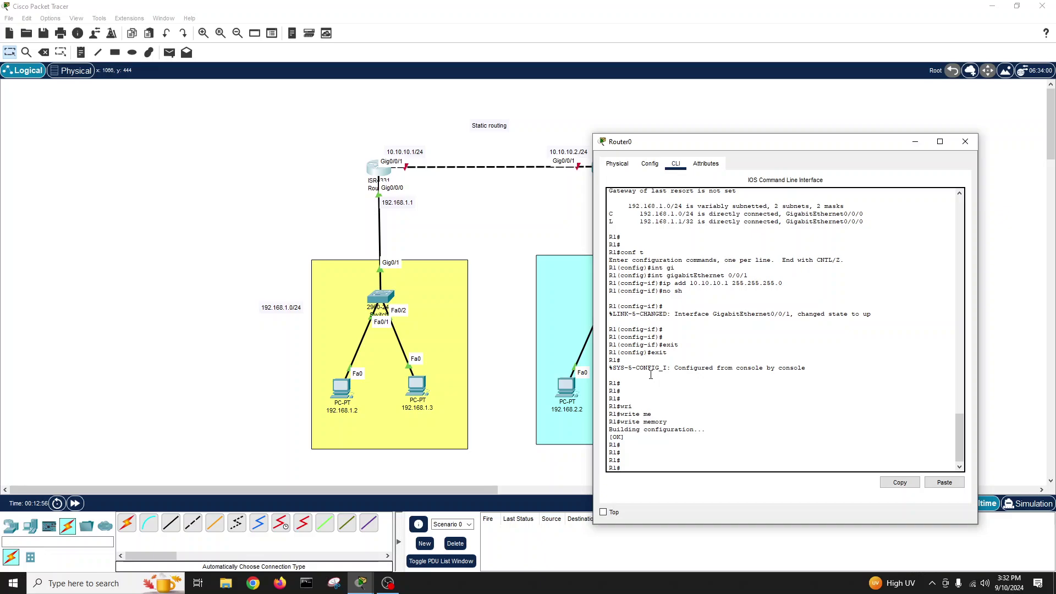
{"action": "left_click", "coordinate": [966, 142]}
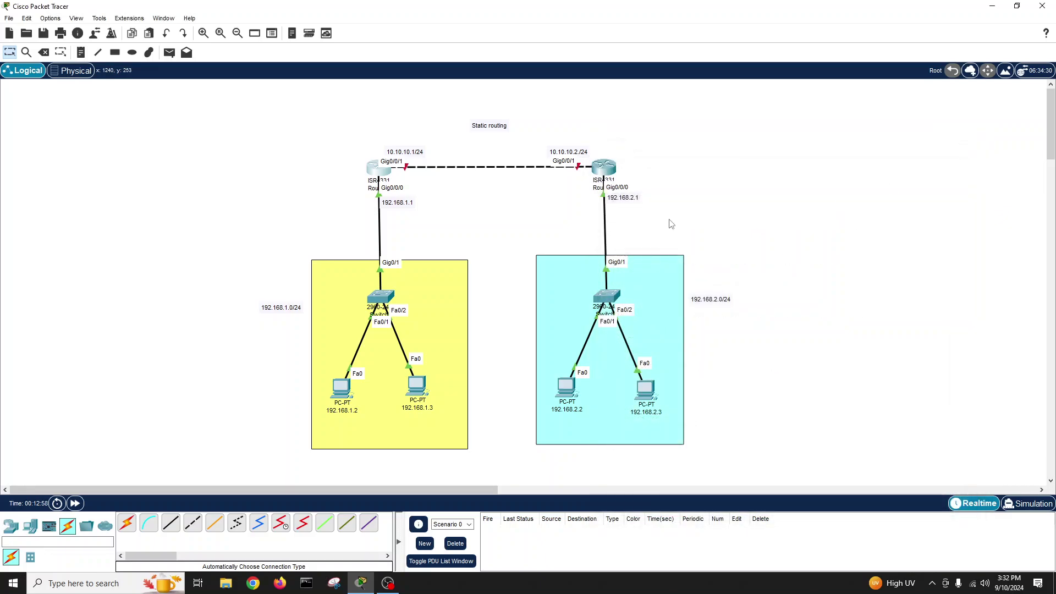
Step: Open Router1's CLI and enter interface configuration for GigabitEthernet 0/0/1
{"action": "left_click", "coordinate": [604, 167]}
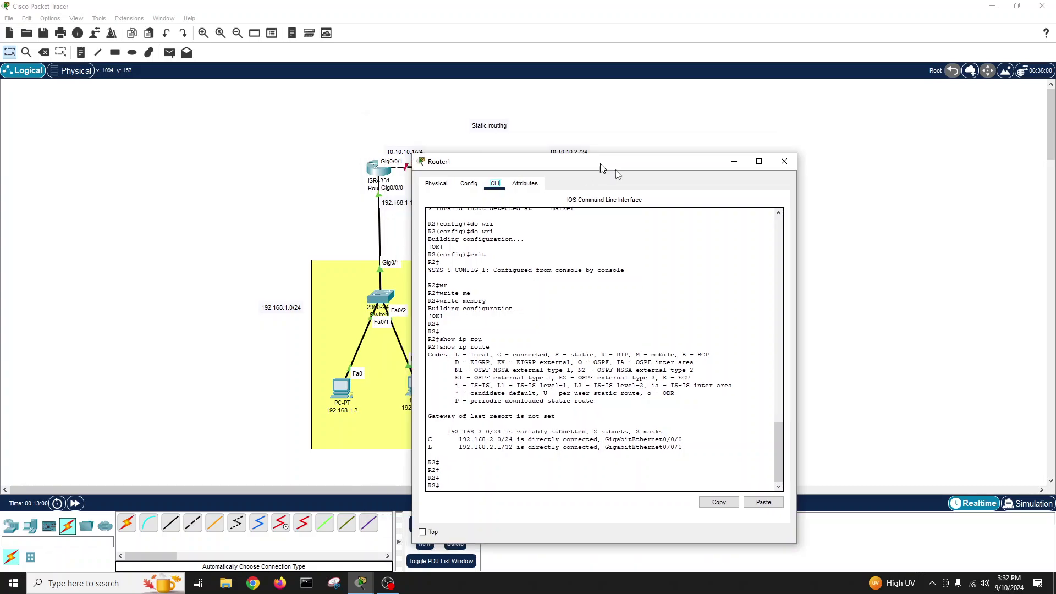
{"action": "left_click_drag", "start_coordinate": [601, 168], "coordinate": [765, 154]}
{"action": "left_click", "coordinate": [648, 458]}
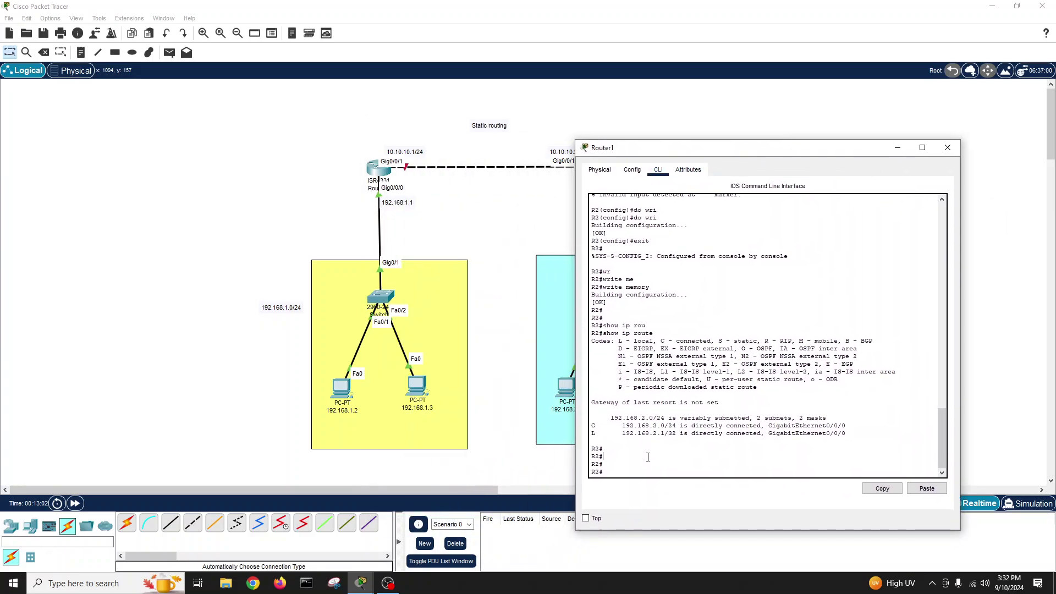
{"action": "key", "text": "Return"}
{"action": "type", "text": "conf t"}
{"action": "key", "text": "Return"}
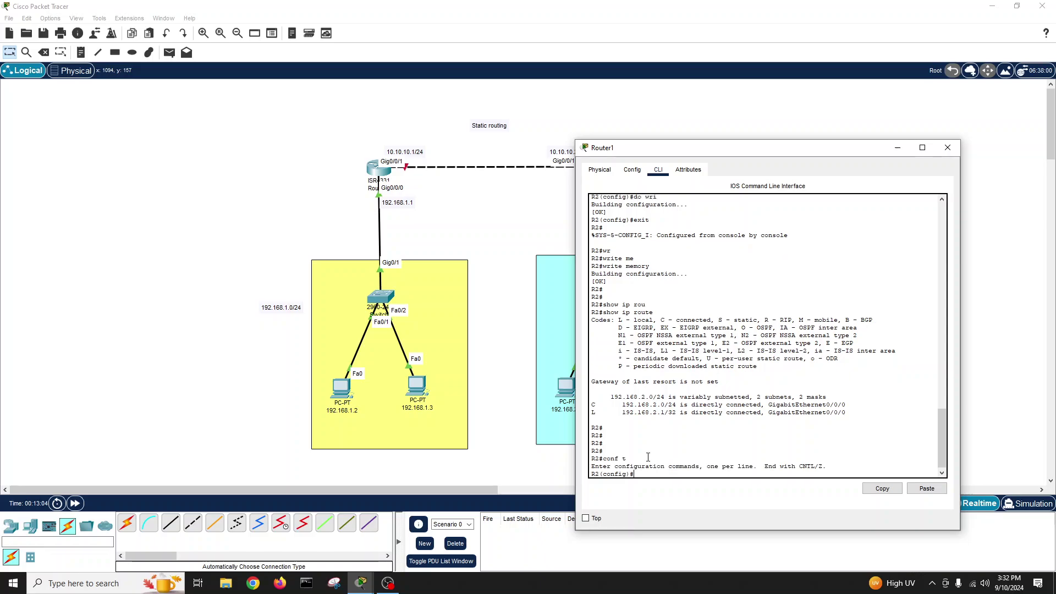
{"action": "type", "text": "int gi"}
{"action": "key", "text": "Tab"}
{"action": "type", "text": "0/0/1"}
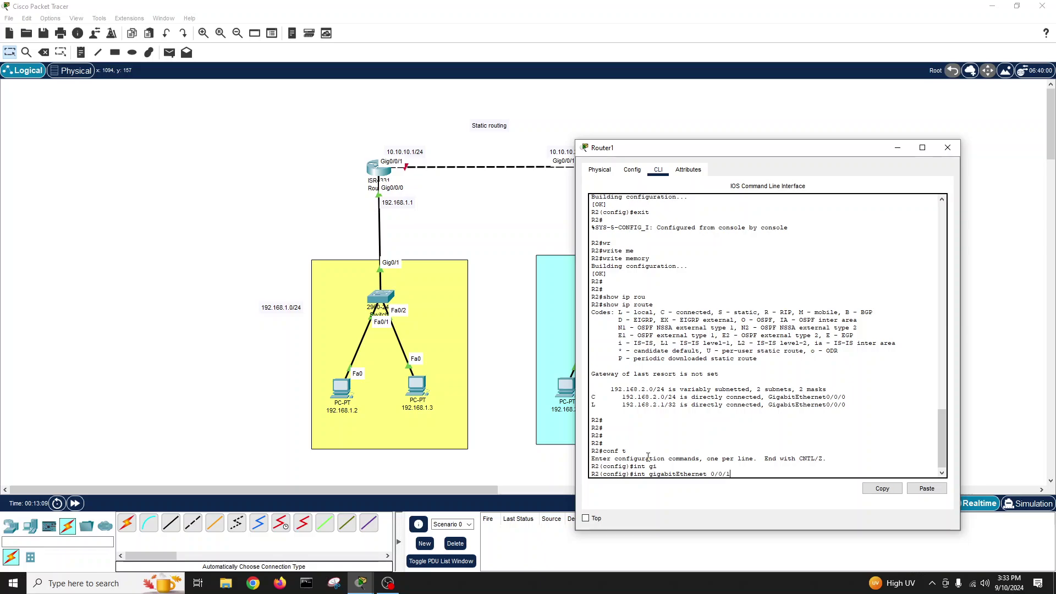
{"action": "key", "text": "Return"}
Step: Assign 10.10.10.2 with mask 255.255.255.0 to R2's GigabitEthernet 0/0/1 interface and enable it
{"action": "type", "text": "ig-if)#i"}
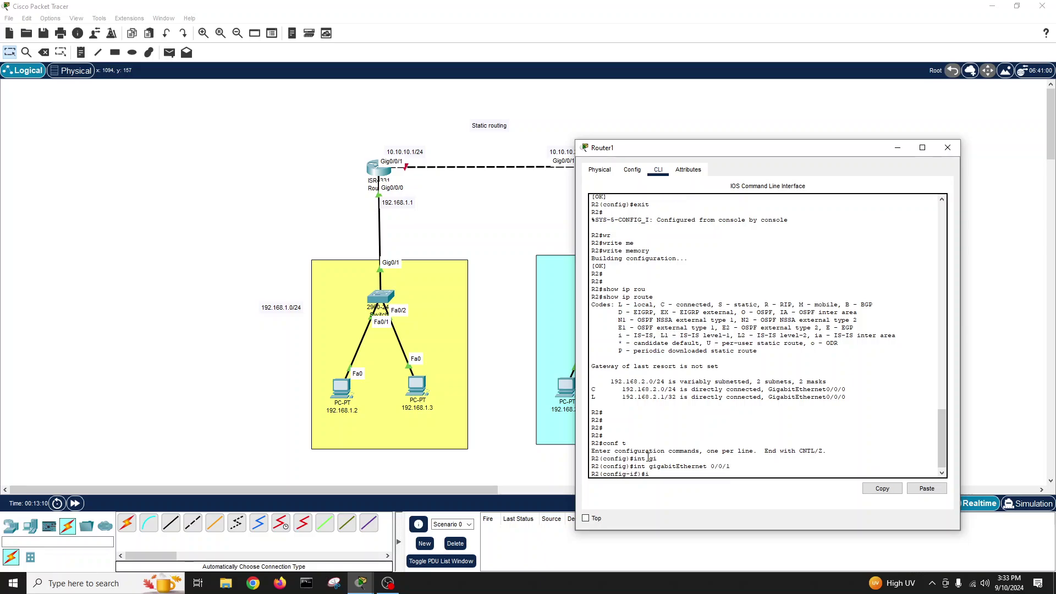
{"action": "type", "text": "p add 10.10.10.2 255.255.255."}
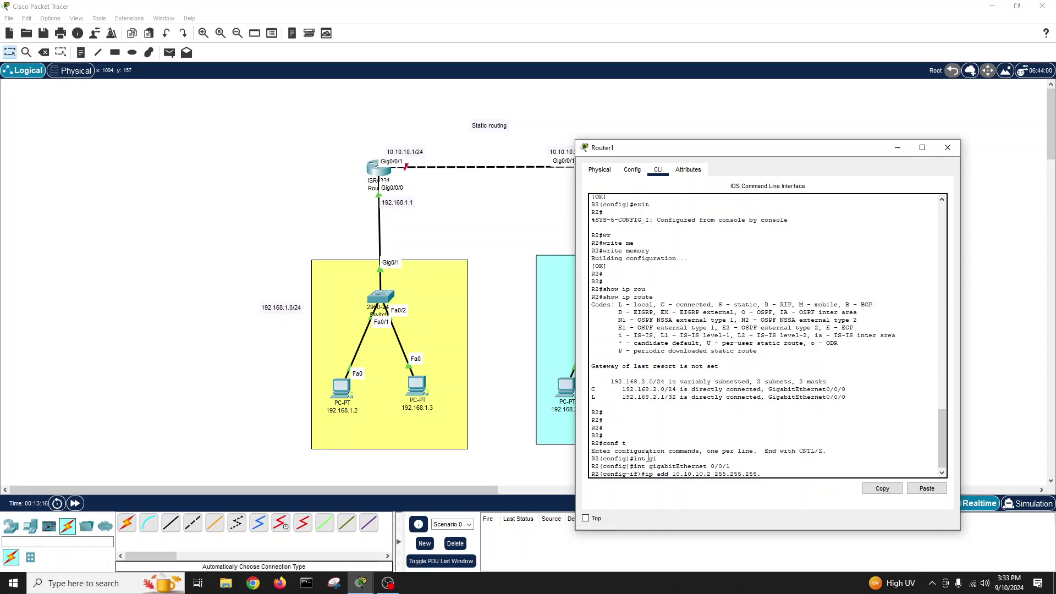
{"action": "type", "text": "0"}
{"action": "key", "text": "Return"}
{"action": "type", "text": "no sh"}
{"action": "key", "text": "Return"}
{"action": "key", "text": "Return"}
{"action": "key", "text": "Return"}
{"action": "key", "text": "Return"}
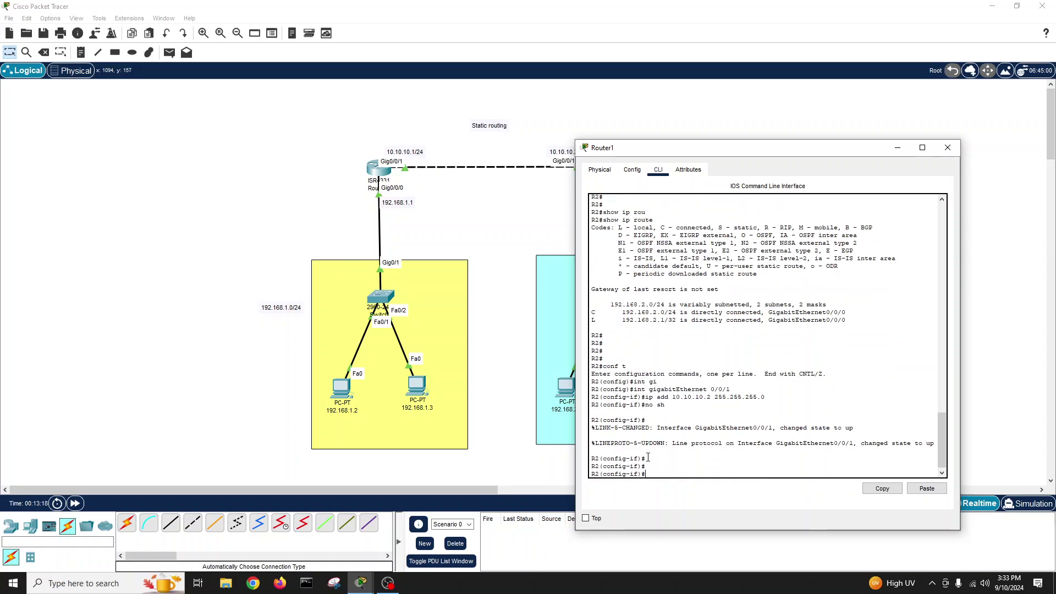
Step: Save R2's configuration with the write command from privileged mode and close the router window
{"action": "type", "text": "exit"}
{"action": "key", "text": "Return"}
{"action": "type", "text": "exit"}
{"action": "key", "text": "Return"}
{"action": "type", "text": "wri"}
{"action": "key", "text": "Tab"}
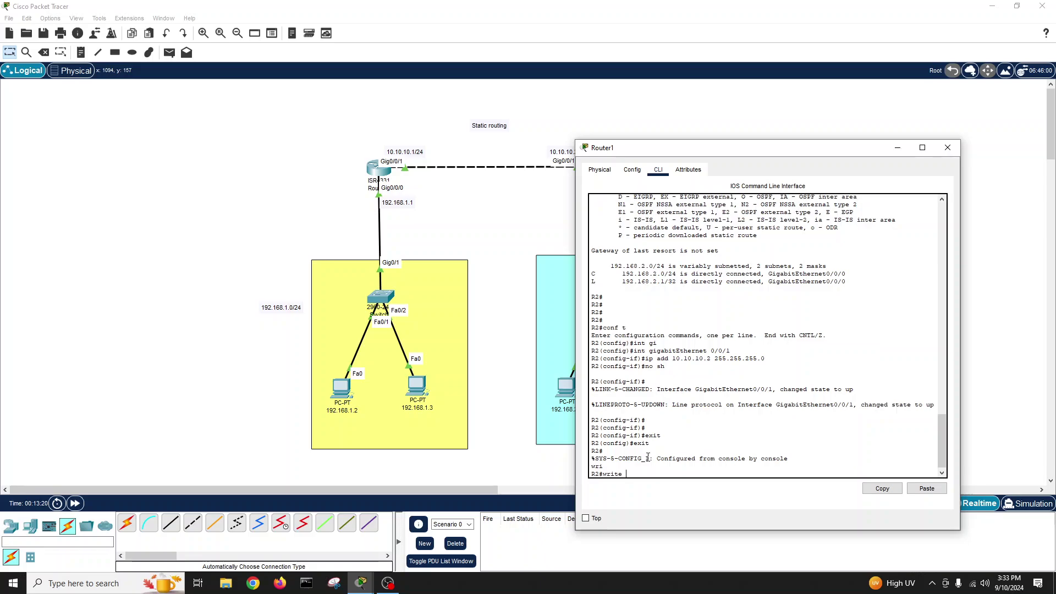
{"action": "key", "text": "Return"}
{"action": "key", "text": "Return"}
{"action": "key", "text": "Return"}
{"action": "key", "text": "Return"}
{"action": "key", "text": "Return"}
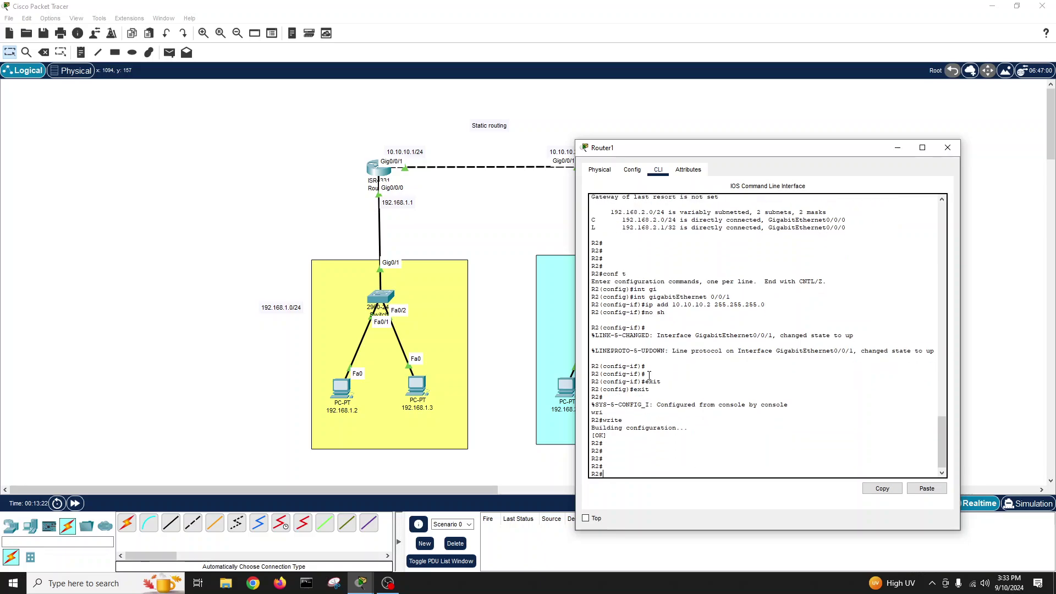
{"action": "left_click_drag", "start_coordinate": [791, 155], "coordinate": [705, 138]}
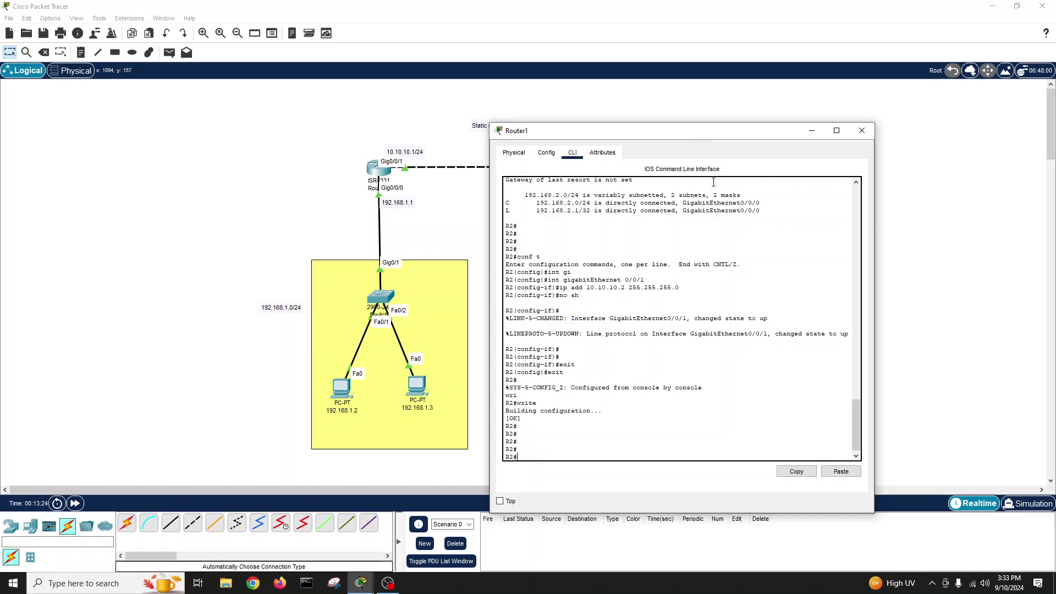
{"action": "left_click", "coordinate": [868, 131]}
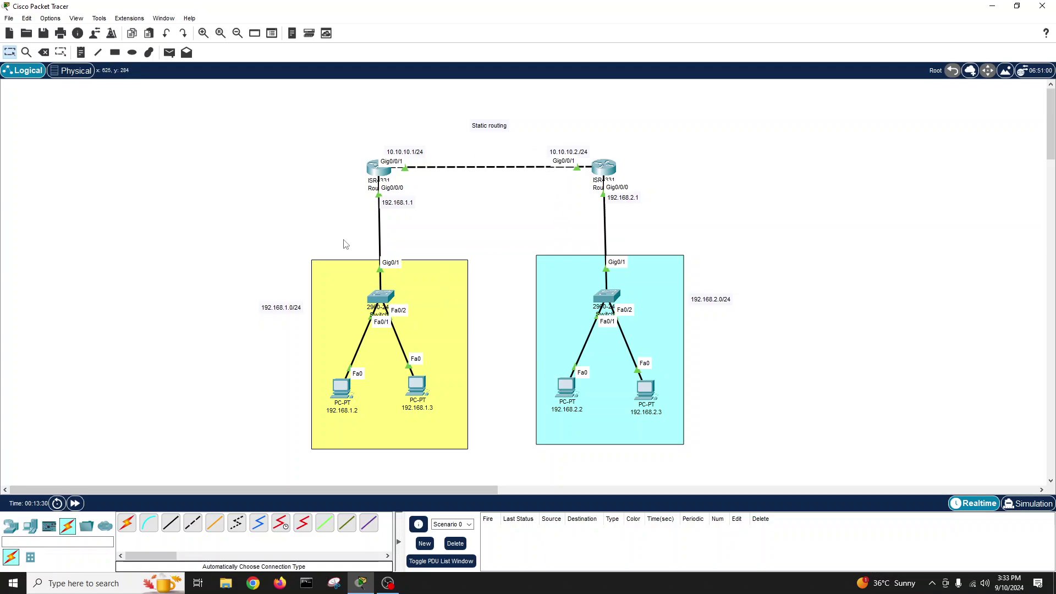
Step: Open the PC named 192.168.2.2 and ping its gateway 192.168.2.1 from the command prompt
{"action": "left_click", "coordinate": [565, 395]}
{"action": "left_click_drag", "start_coordinate": [546, 137], "coordinate": [829, 120]}
{"action": "left_click", "coordinate": [894, 168]}
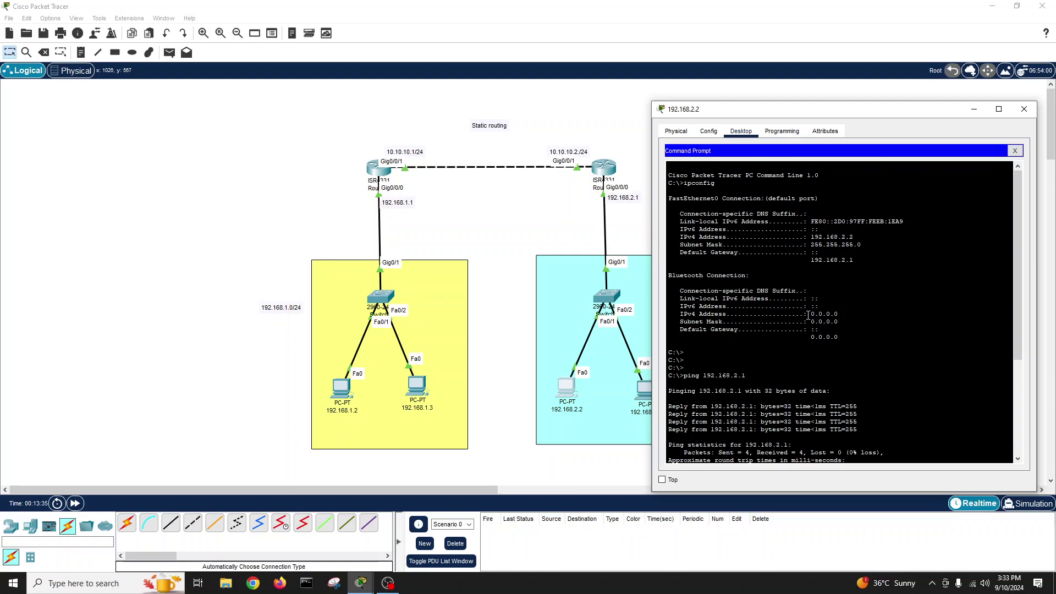
{"action": "scroll", "coordinate": [808, 315], "scroll_direction": "down", "scroll_amount": 6}
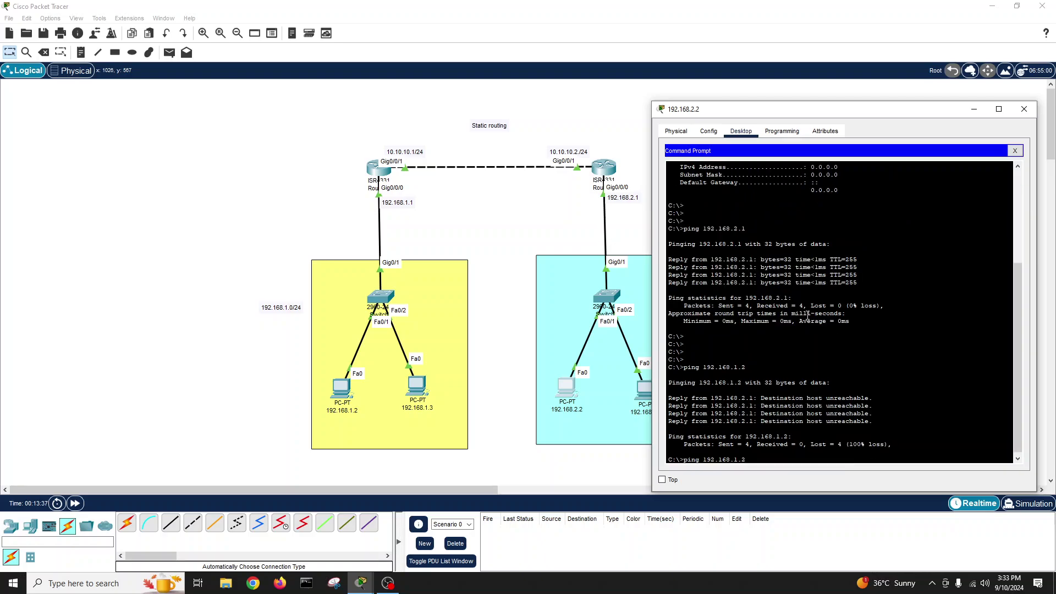
{"action": "key", "text": "Return"}
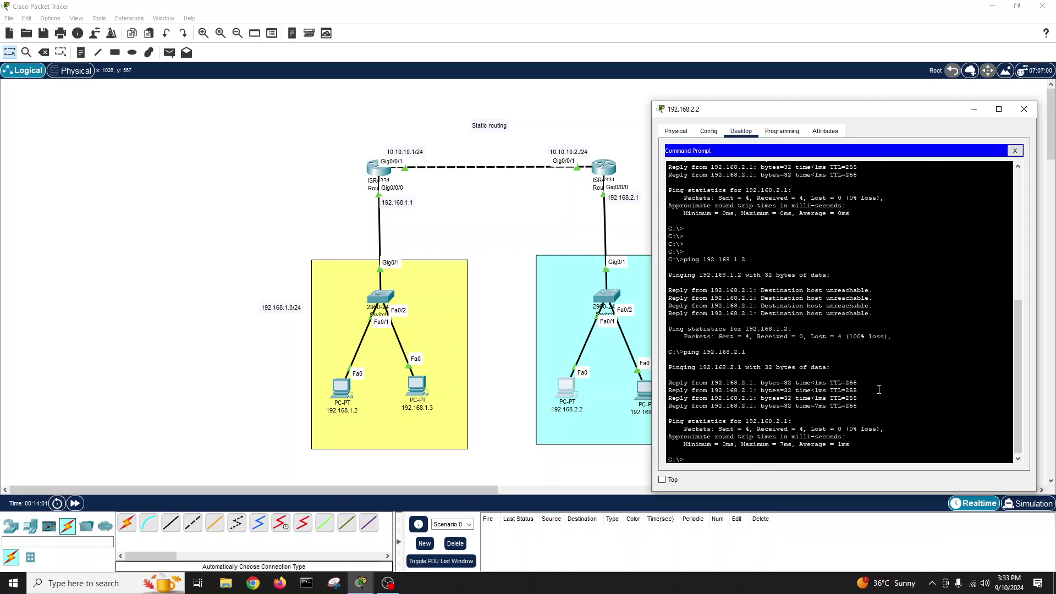
Step: Ping 192.168.1.2 on the other LAN from the PC named 192.168.2.2
{"action": "key", "text": "Up"}
{"action": "key", "text": "BackSpace"}
{"action": "key", "text": "BackSpace"}
{"action": "type", "text": "192.168.1.2"}
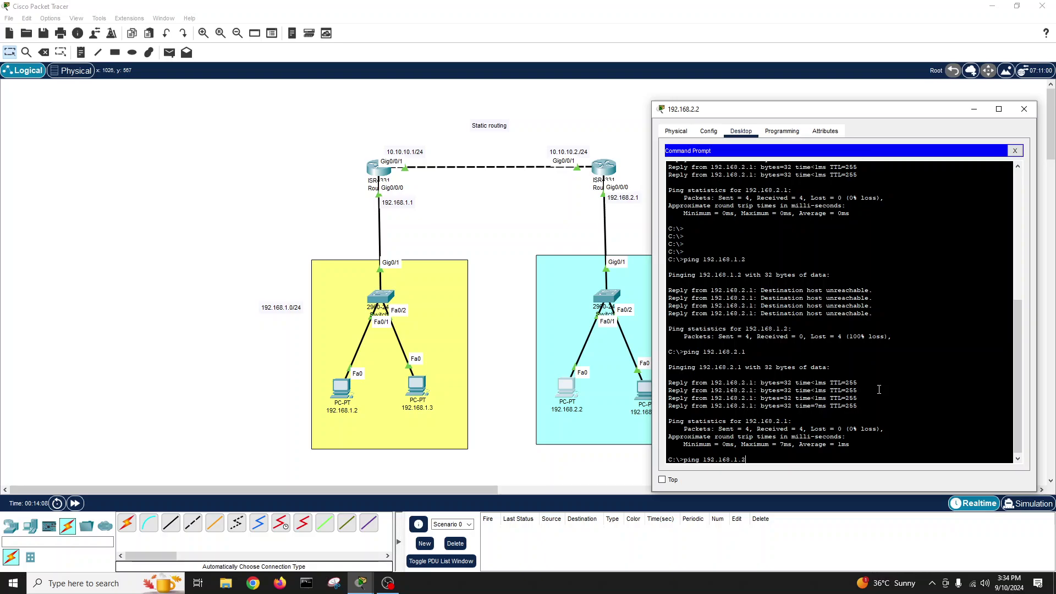
{"action": "key", "text": "Return"}
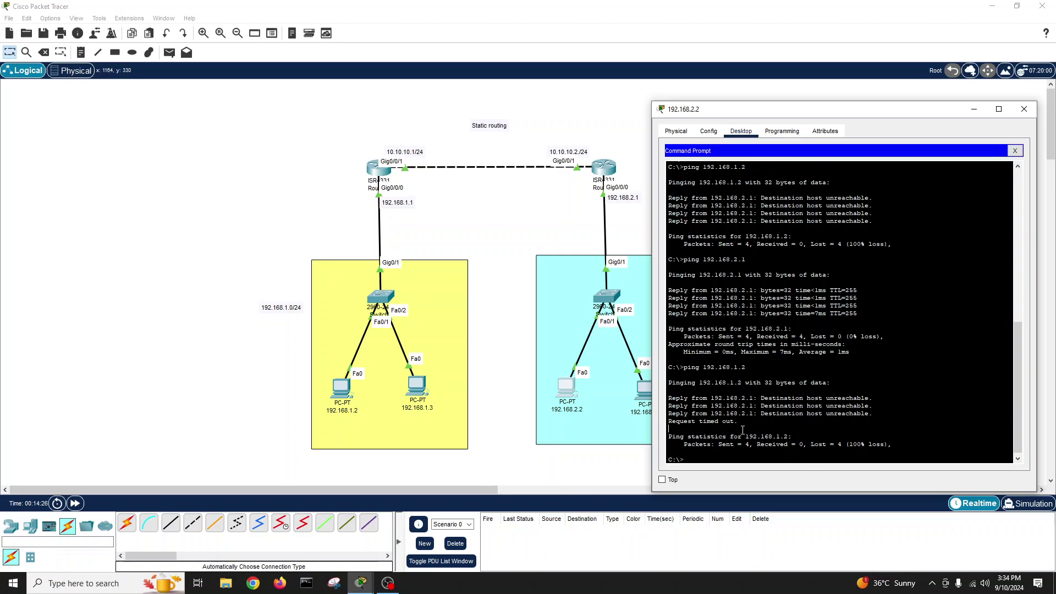
Step: Ping R2's link interface address 10.10.10.2 from the PC named 192.168.2.2
{"action": "key", "text": "Up"}
{"action": "key", "text": "BackSpace"}
{"action": "key", "text": "BackSpace"}
{"action": "key", "text": "BackSpace"}
{"action": "key", "text": "BackSpace"}
{"action": "key", "text": "BackSpace"}
{"action": "type", "text": "0.10.10.2"}
{"action": "key", "text": "Return"}
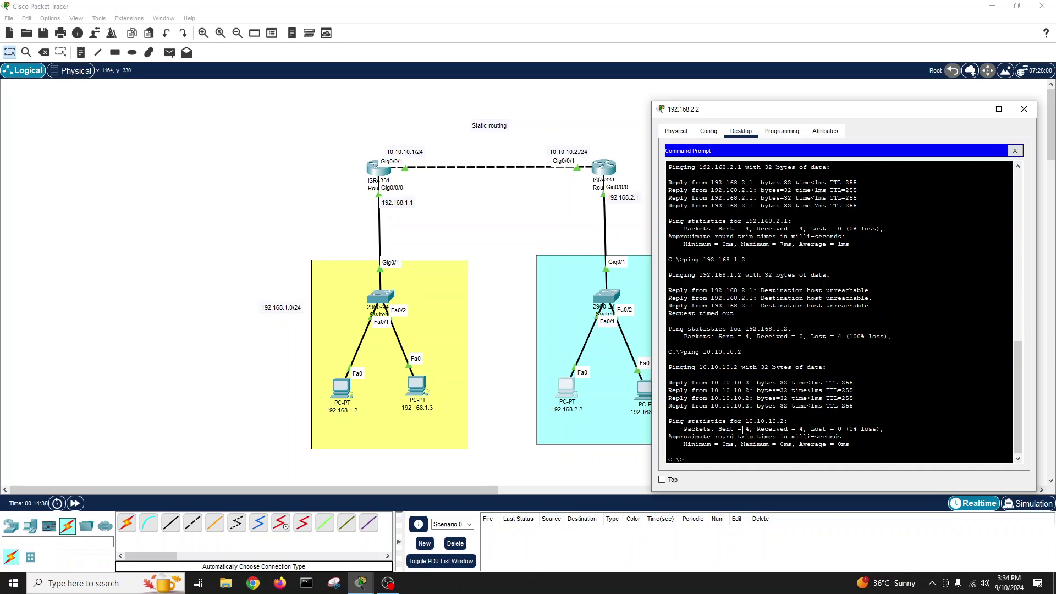
Step: Ping R1's link interface address 10.10.10.1 from the same PC, and close its window
{"action": "key", "text": "Up"}
{"action": "key", "text": "Return"}
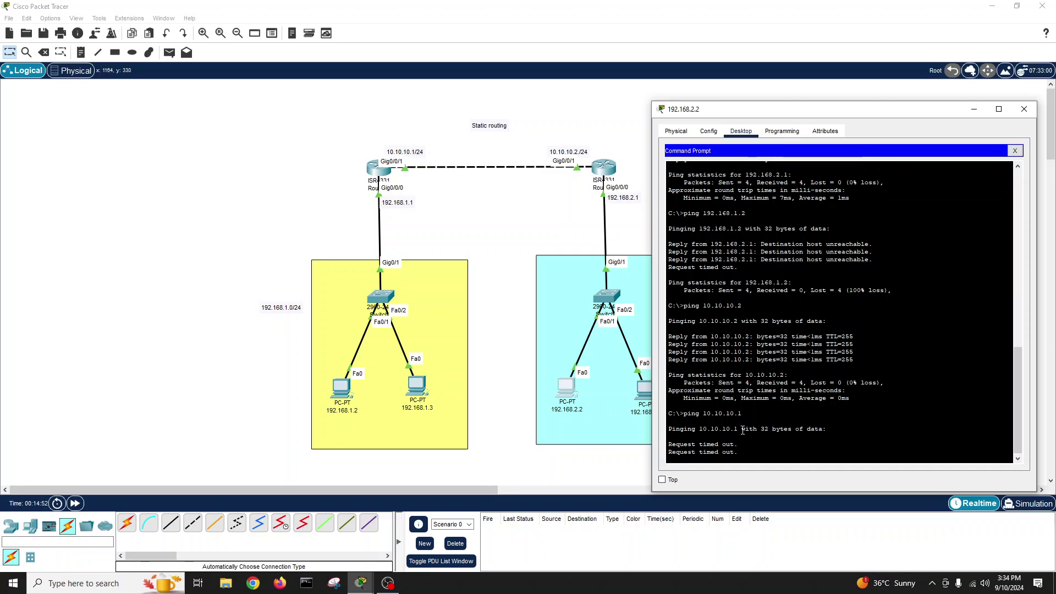
{"action": "left_click", "coordinate": [1015, 150]}
{"action": "left_click", "coordinate": [1024, 109]}
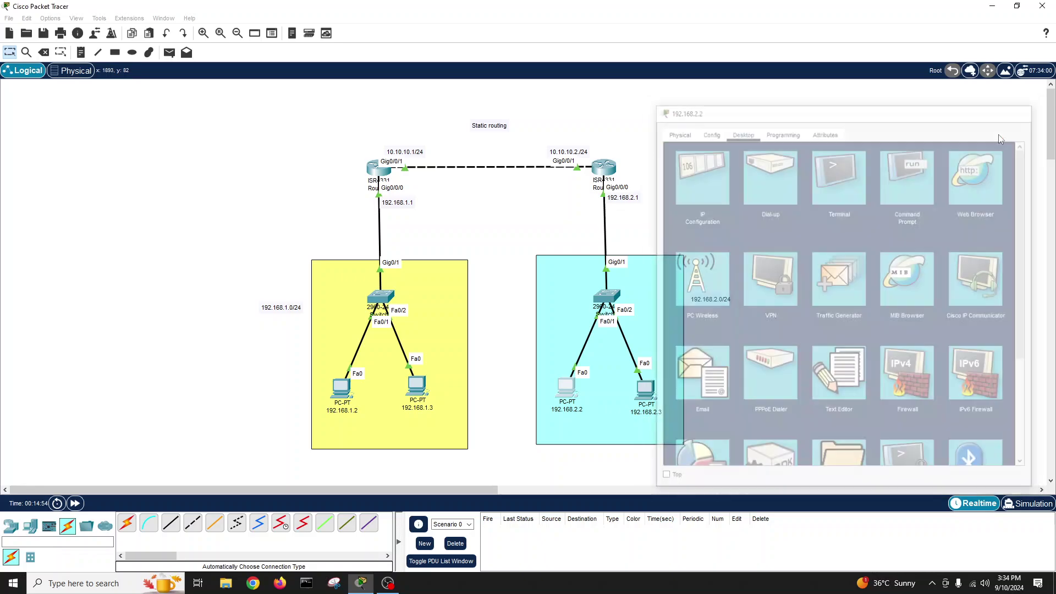
Step: Display R2's routing table with show ip route in Router1's CLI, and close the router window
{"action": "left_click", "coordinate": [604, 167]}
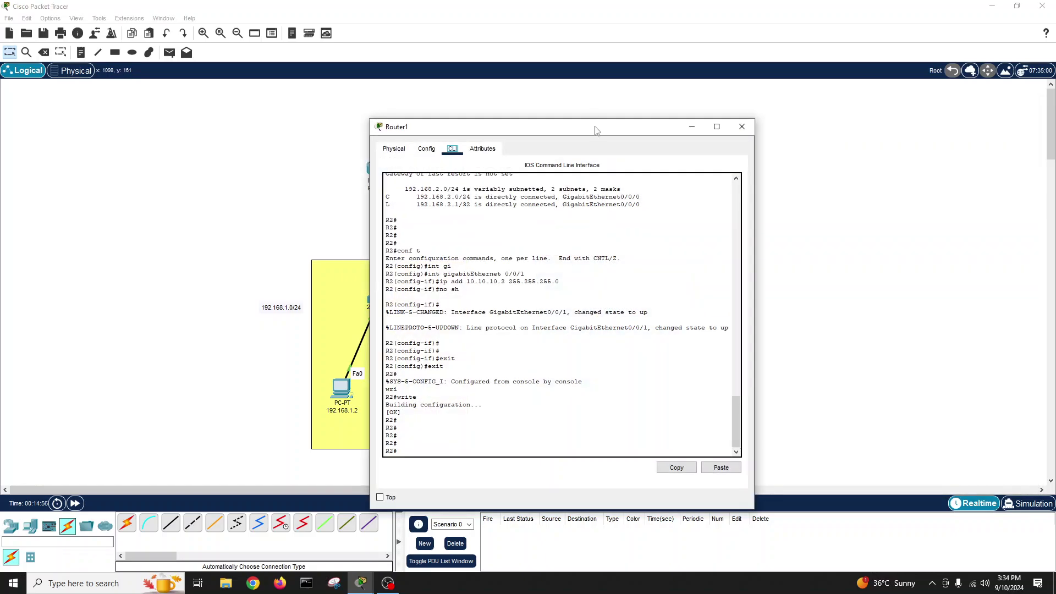
{"action": "left_click_drag", "start_coordinate": [597, 130], "coordinate": [874, 122]}
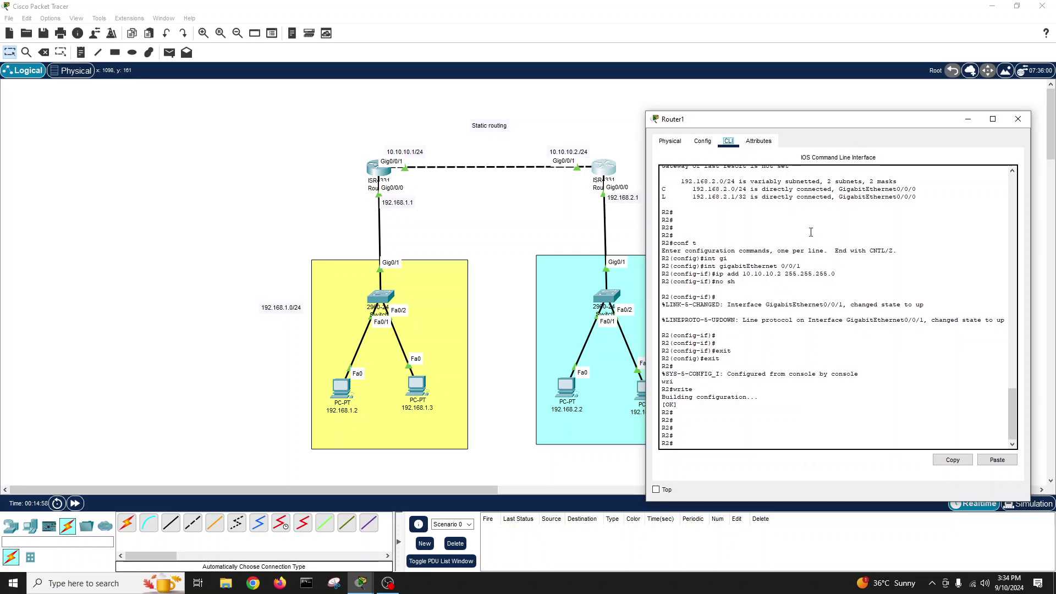
{"action": "left_click", "coordinate": [804, 244]}
{"action": "type", "text": "show ip rtoue"}
{"action": "key", "text": "BackSpace"}
{"action": "key", "text": "Tab"}
{"action": "key", "text": "Return"}
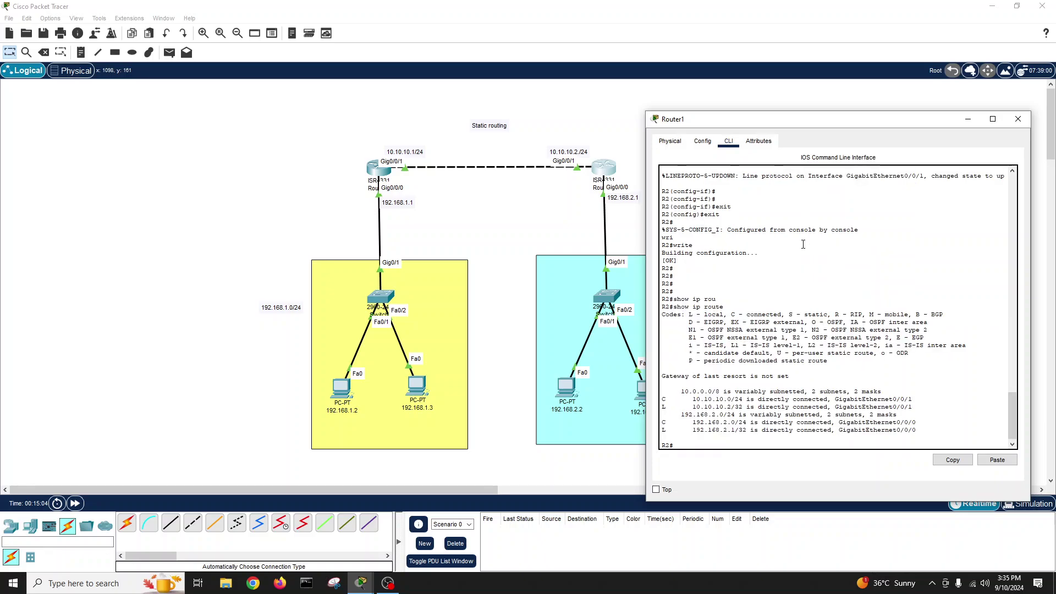
{"action": "key", "text": "Return"}
{"action": "key", "text": "Return"}
{"action": "key", "text": "Return"}
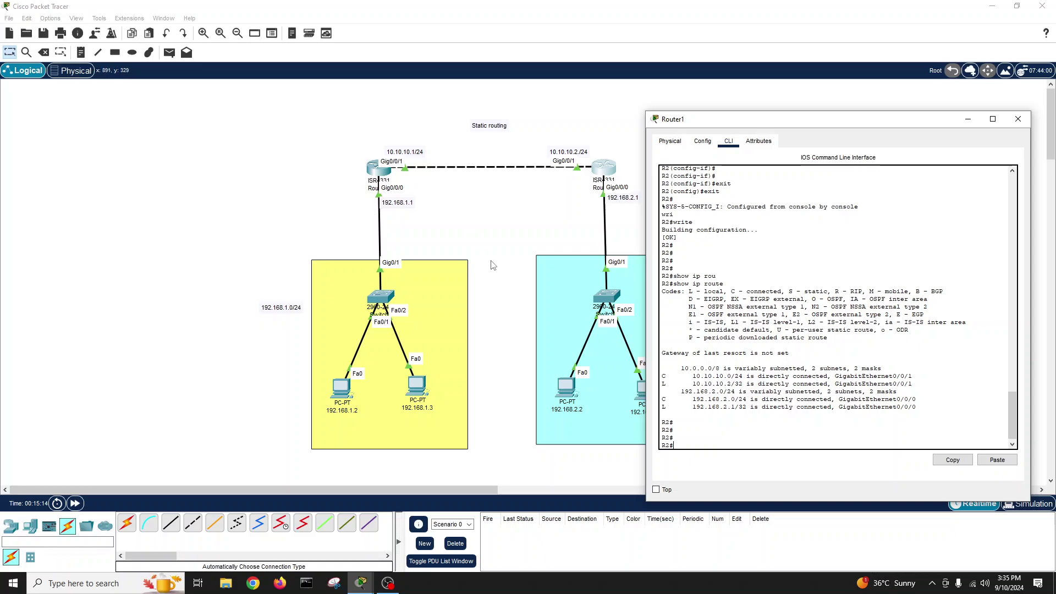
{"action": "left_click", "coordinate": [1017, 120]}
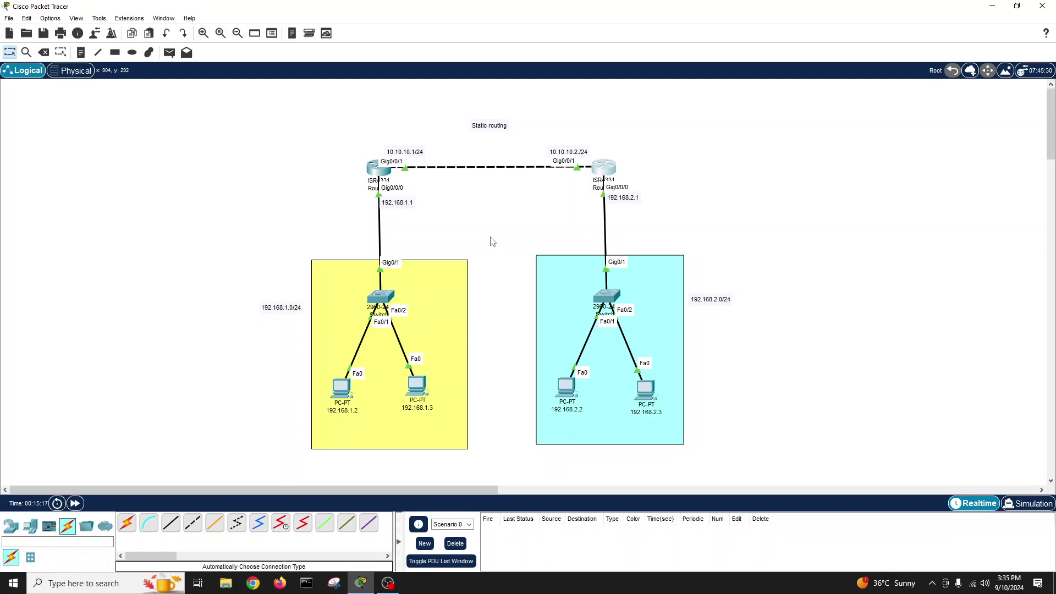
Step: Display R1's routing table with show ip route in Router0's CLI, and close the router window
{"action": "left_click", "coordinate": [379, 168]}
{"action": "left_click_drag", "start_coordinate": [448, 123], "coordinate": [105, 92]}
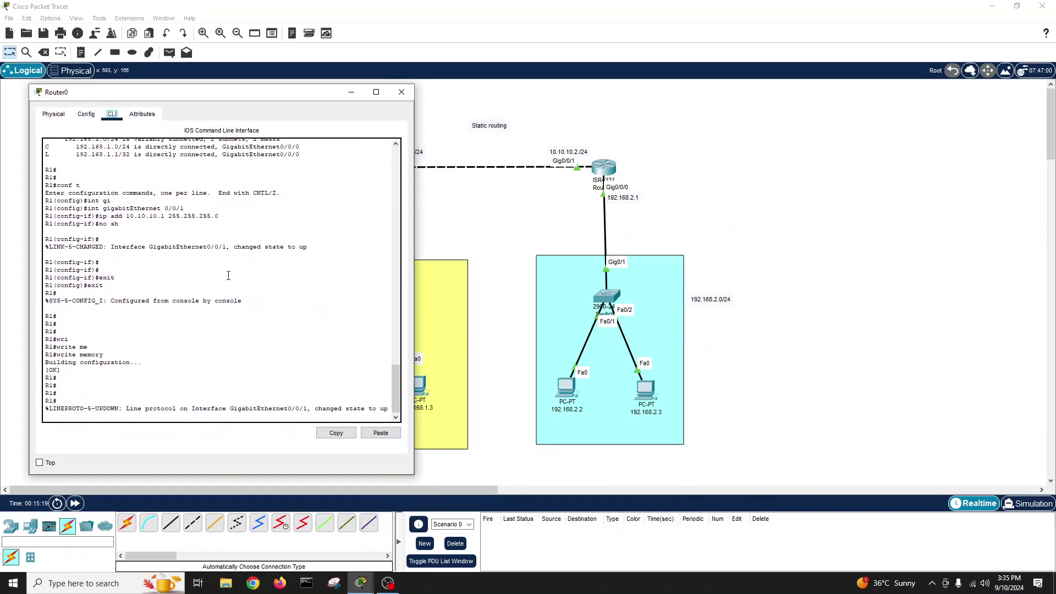
{"action": "left_click", "coordinate": [226, 365]}
{"action": "key", "text": "Return"}
{"action": "key", "text": "Return"}
{"action": "type", "text": "show ip"}
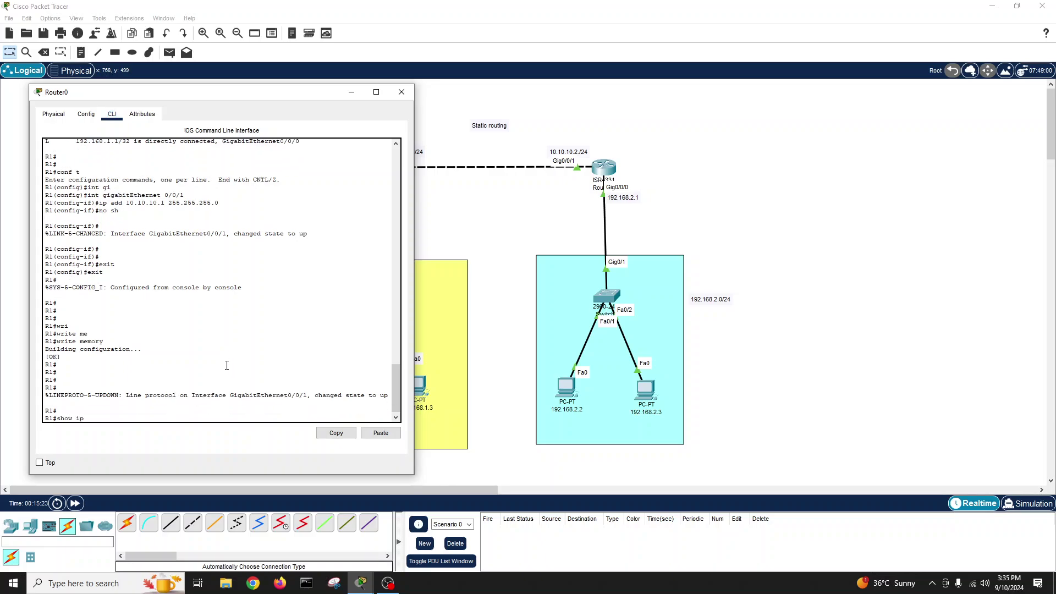
{"action": "type", "text": " rou"}
{"action": "key", "text": "Tab"}
{"action": "key", "text": "Return"}
{"action": "key", "text": "Return"}
{"action": "key", "text": "Return"}
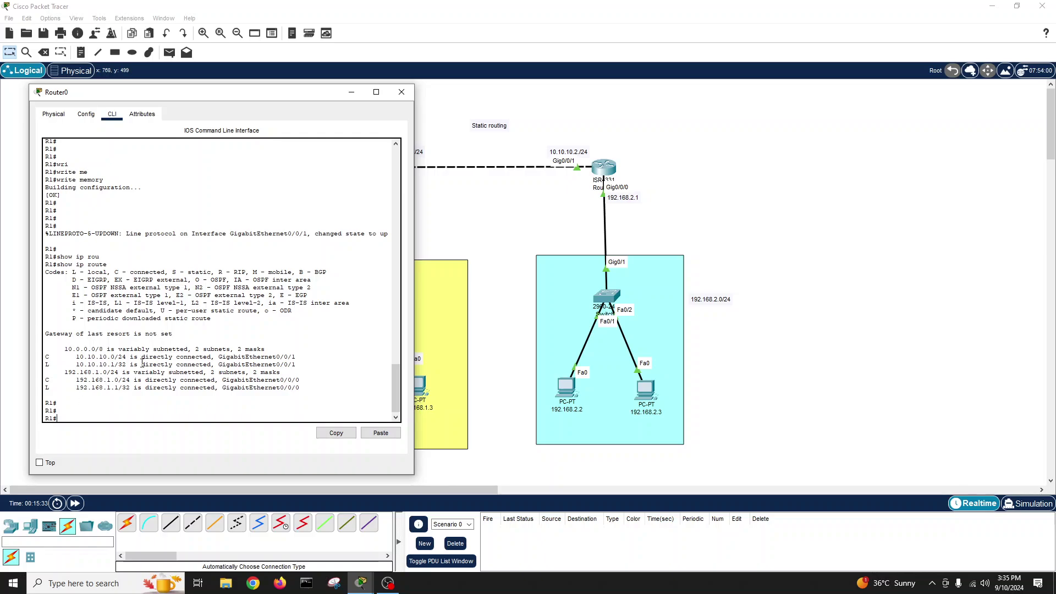
{"action": "left_click", "coordinate": [399, 94]}
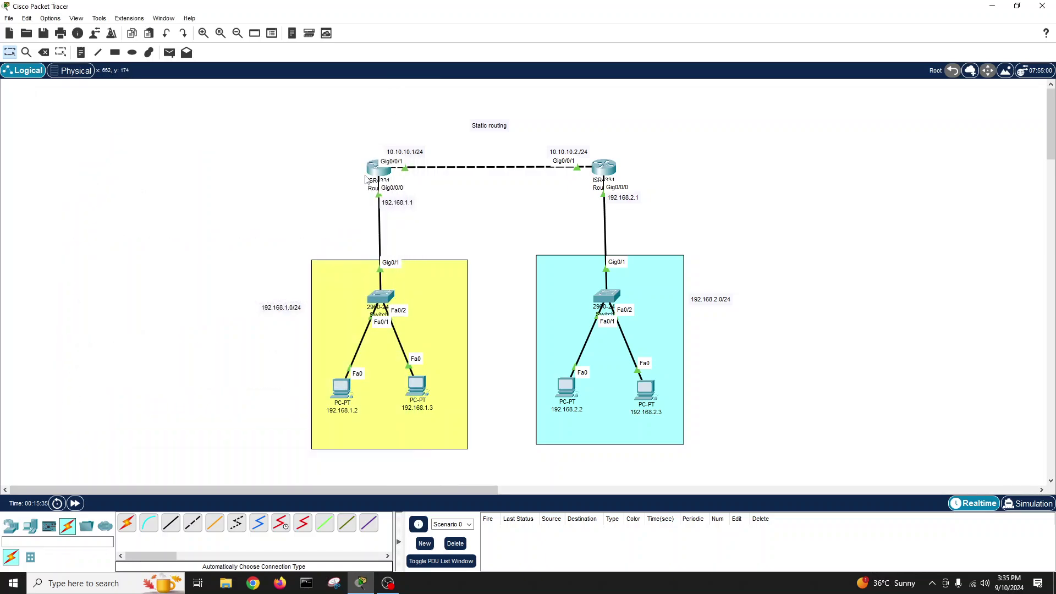
Step: Reopen Router0's CLI, place its window beside the topology, and enter global configuration mode on R1
{"action": "mouse_move", "coordinate": [379, 189]}
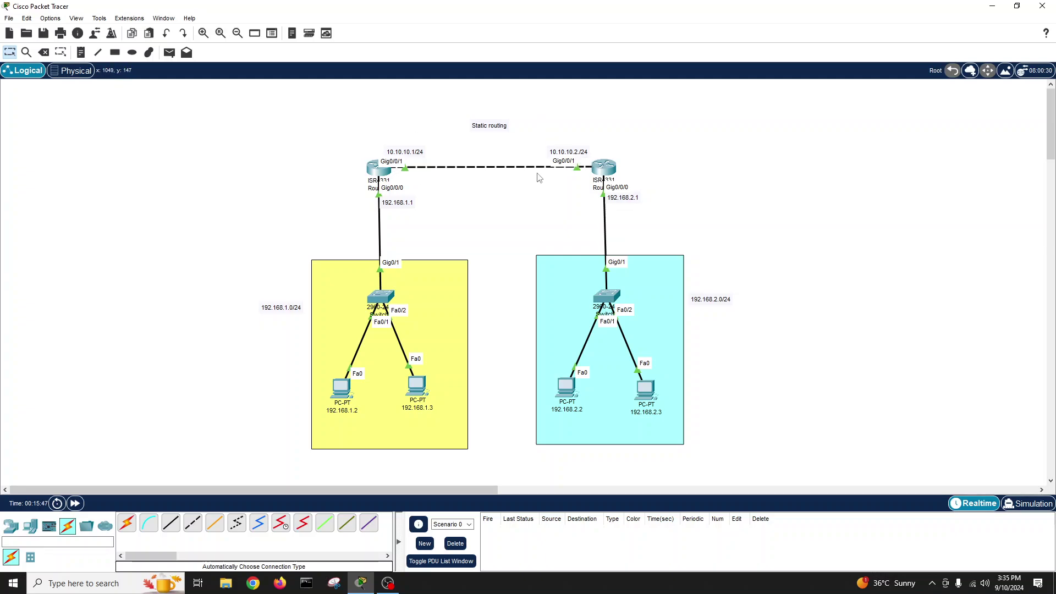
{"action": "left_click", "coordinate": [377, 173]}
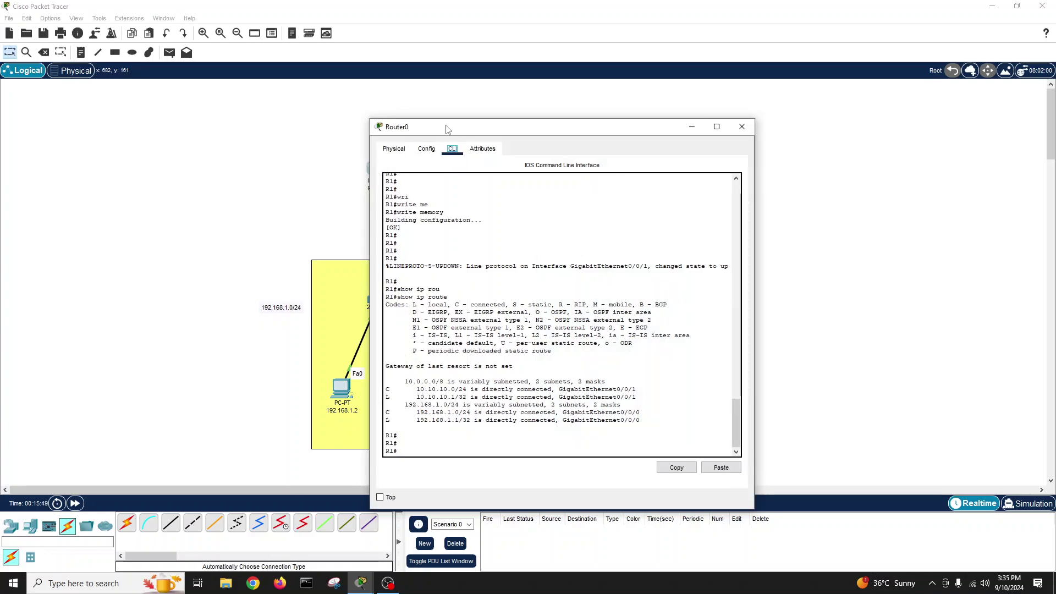
{"action": "left_click_drag", "start_coordinate": [448, 127], "coordinate": [787, 123]}
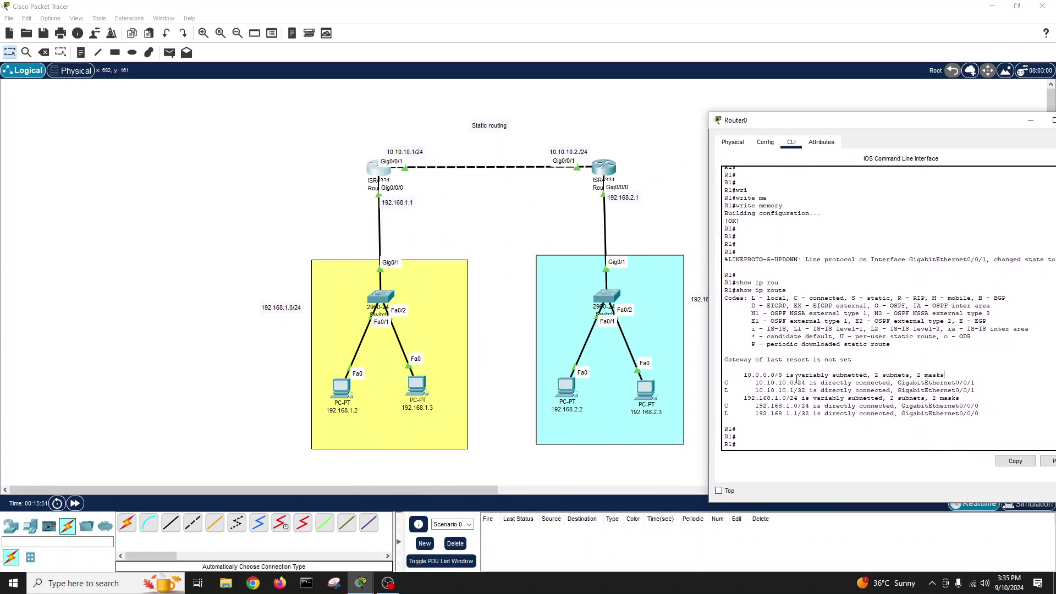
{"action": "key", "text": "Return"}
{"action": "type", "text": "conf t"}
{"action": "key", "text": "Return"}
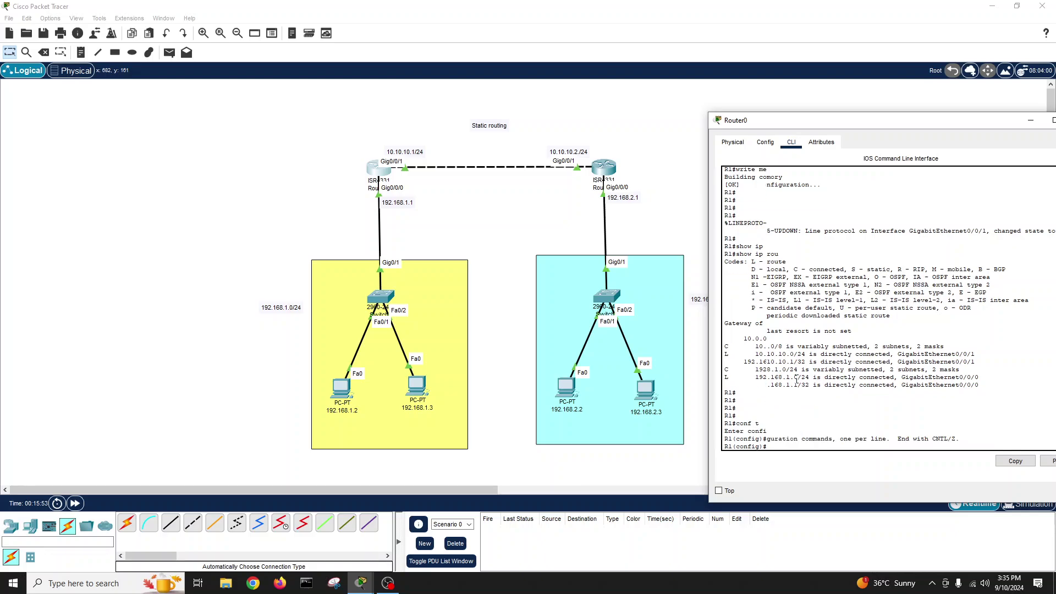
{"action": "key", "text": "Return"}
{"action": "key", "text": "Return"}
{"action": "key", "text": "Return"}
Step: Query the expected arguments of the ip route command on R1, keeping the 192.168.2.0/24 network label uncovered
{"action": "type", "text": "ip rou"}
{"action": "key", "text": "Tab"}
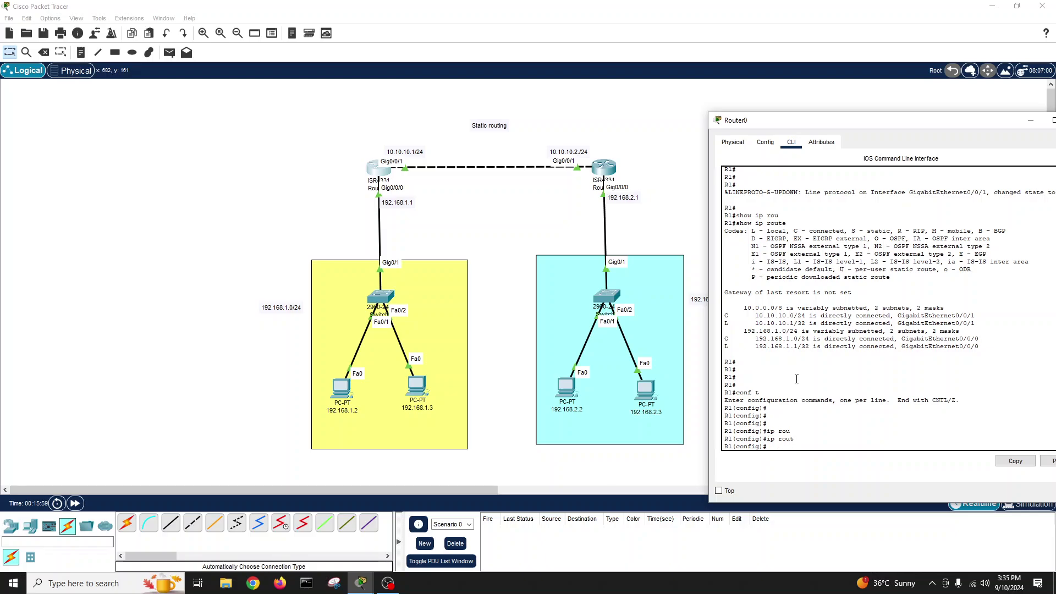
{"action": "type", "text": "route ?"}
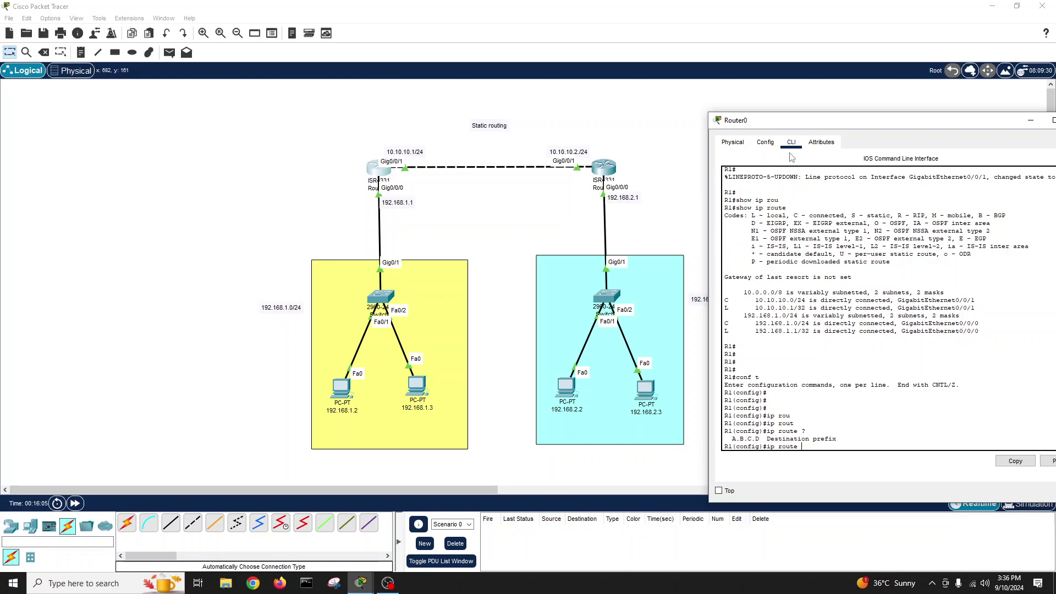
{"action": "left_click_drag", "start_coordinate": [778, 126], "coordinate": [809, 106]}
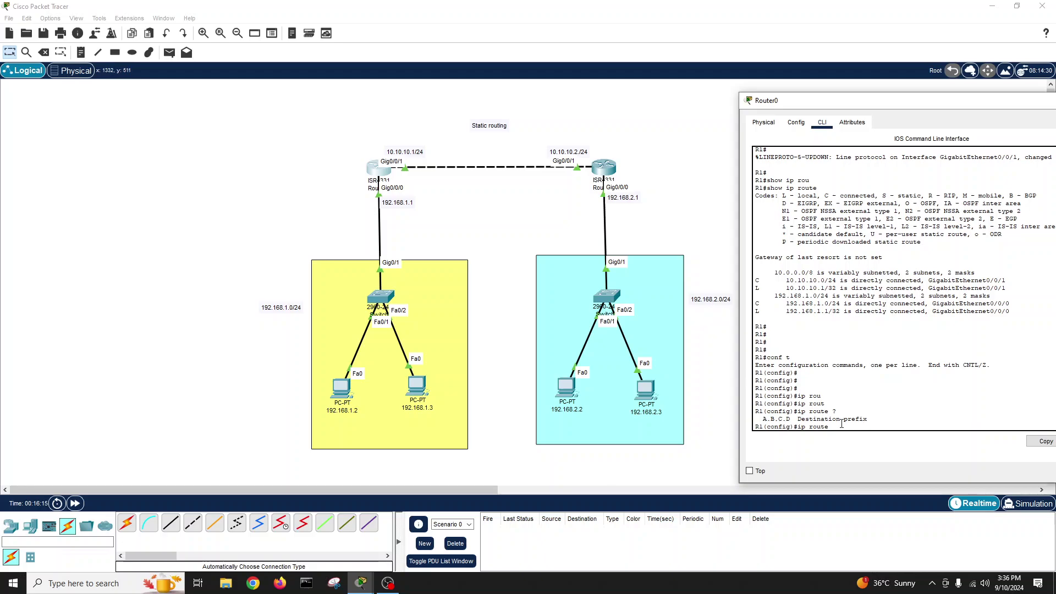
Step: Add a static route on R1 to 192.168.2.0 255.255.255.0 via 10.10.10.2, querying each argument's help, and close the router window
{"action": "type", "text": "192.168.2.0 ?"}
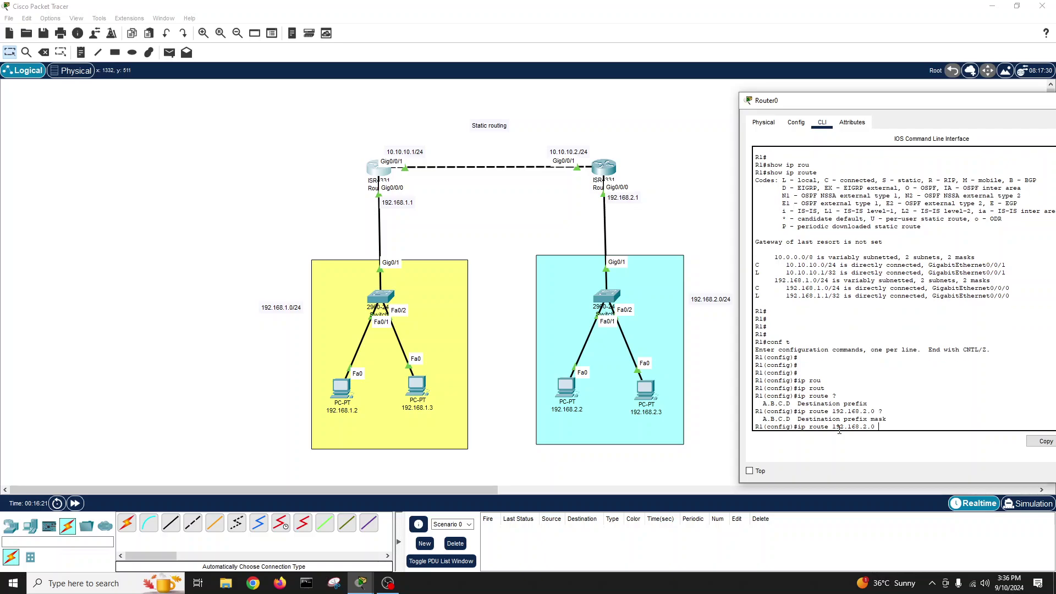
{"action": "type", "text": "255.255.255.0"}
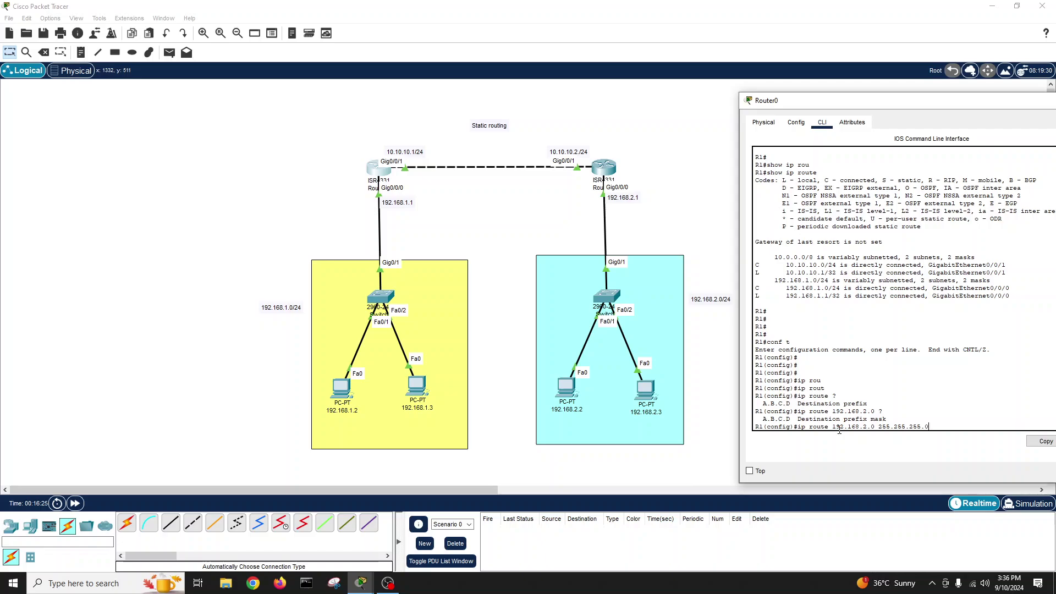
{"action": "type", "text": " ?"}
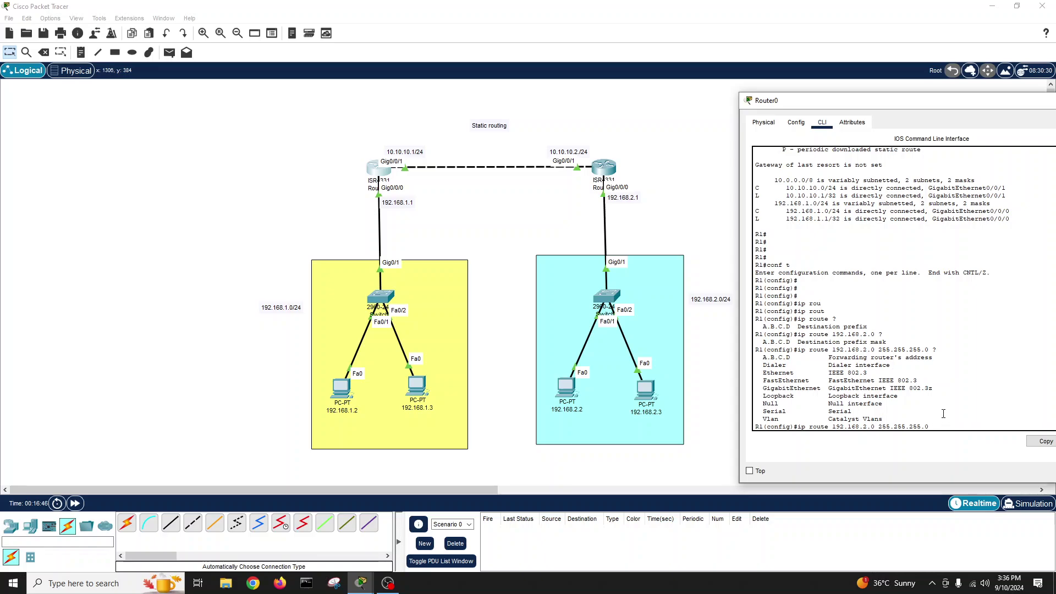
{"action": "type", "text": "0.10.10.2 ?"}
{"action": "key", "text": "Return"}
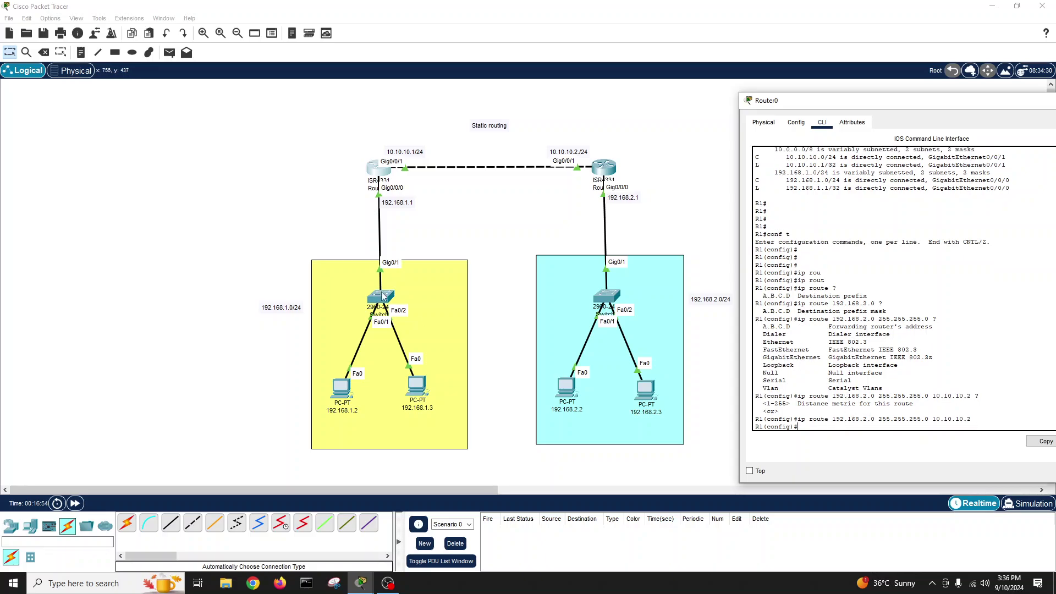
{"action": "left_click_drag", "start_coordinate": [989, 106], "coordinate": [854, 108]}
{"action": "left_click", "coordinate": [976, 100]}
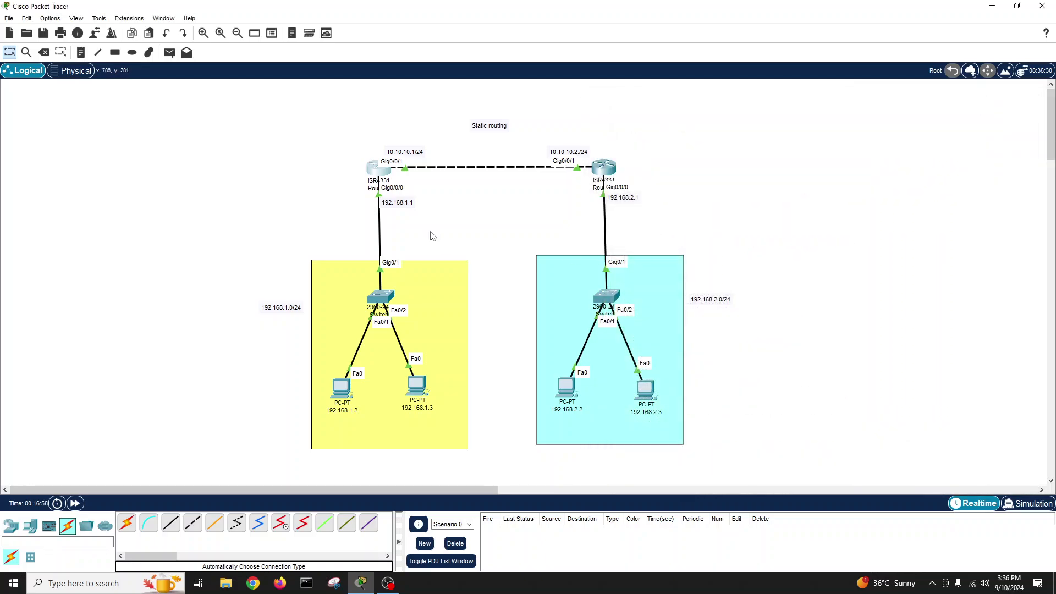
Step: Reopen Router0's CLI and leave global configuration mode on R1
{"action": "left_click", "coordinate": [379, 175]}
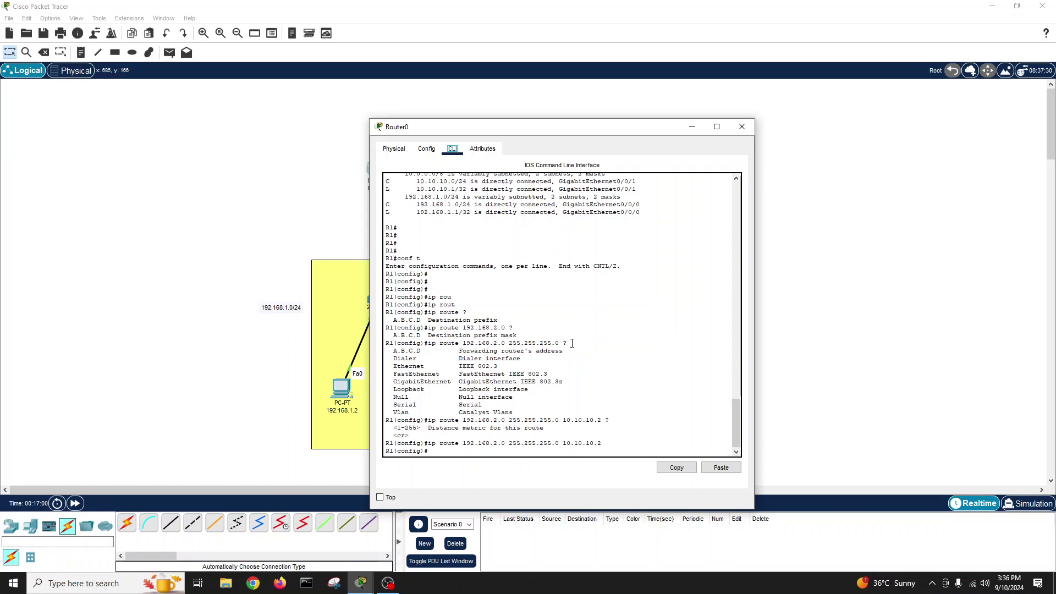
{"action": "left_click", "coordinate": [570, 344]}
{"action": "key", "text": "Return"}
{"action": "key", "text": "Return"}
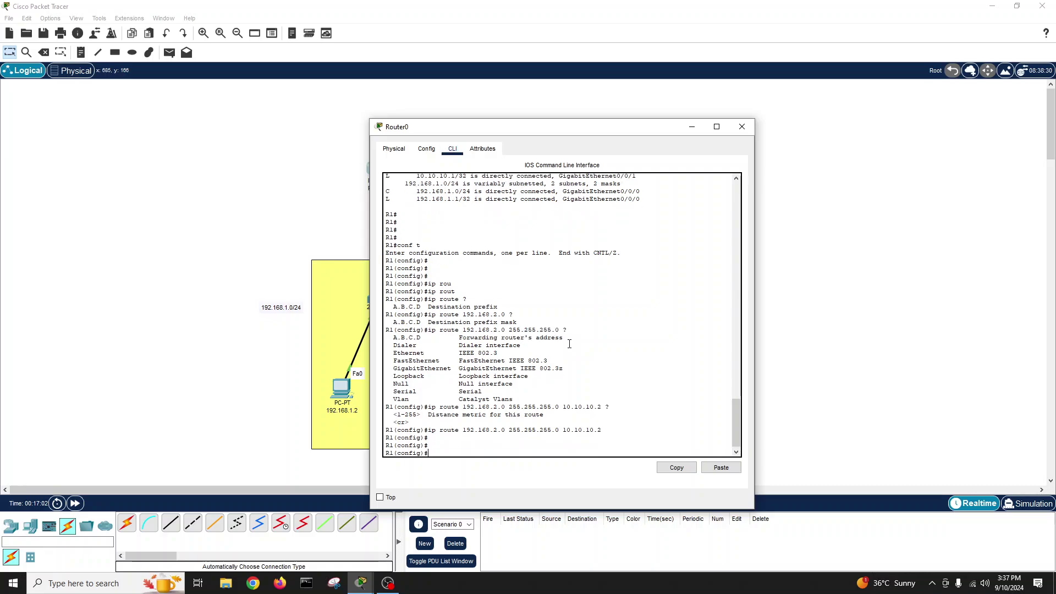
{"action": "type", "text": "exit"}
{"action": "key", "text": "Return"}
Step: Save R1's running configuration with the write command
{"action": "type", "text": "wri"}
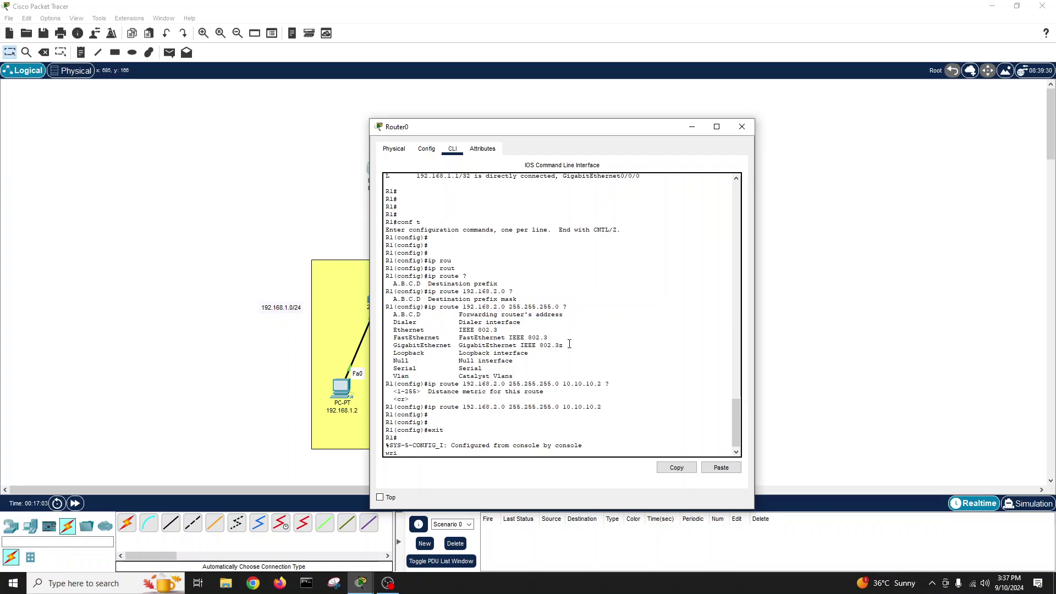
{"action": "type", "text": " ne"}
{"action": "key", "text": "Return"}
{"action": "key", "text": "Return"}
{"action": "key", "text": "Return"}
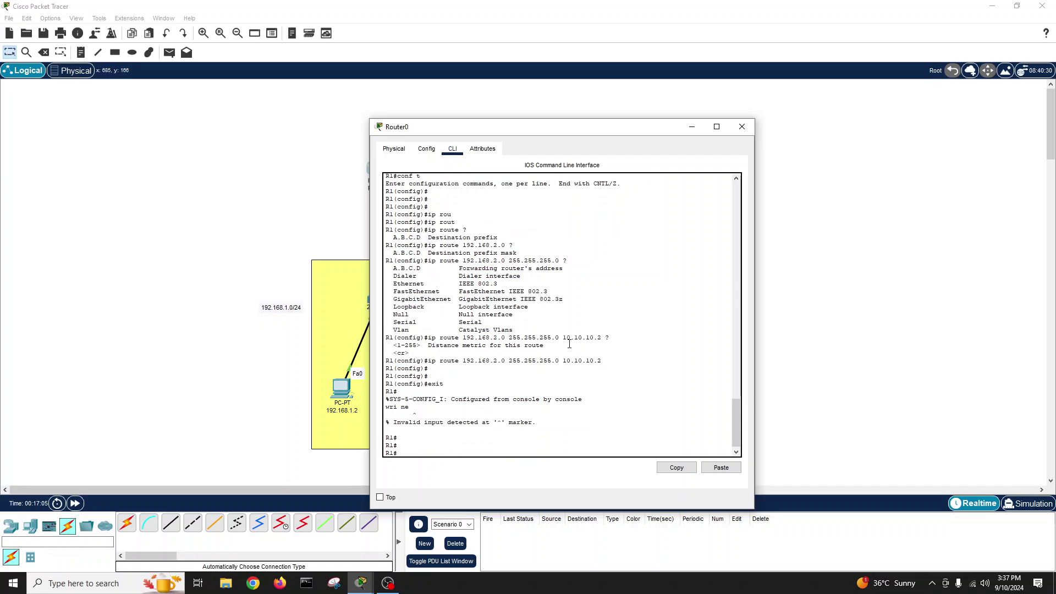
{"action": "type", "text": "ri"}
{"action": "key", "text": "Tab"}
{"action": "key", "text": "BackSpace"}
{"action": "key", "text": "BackSpace"}
{"action": "type", "text": "wr"}
{"action": "key", "text": "Tab"}
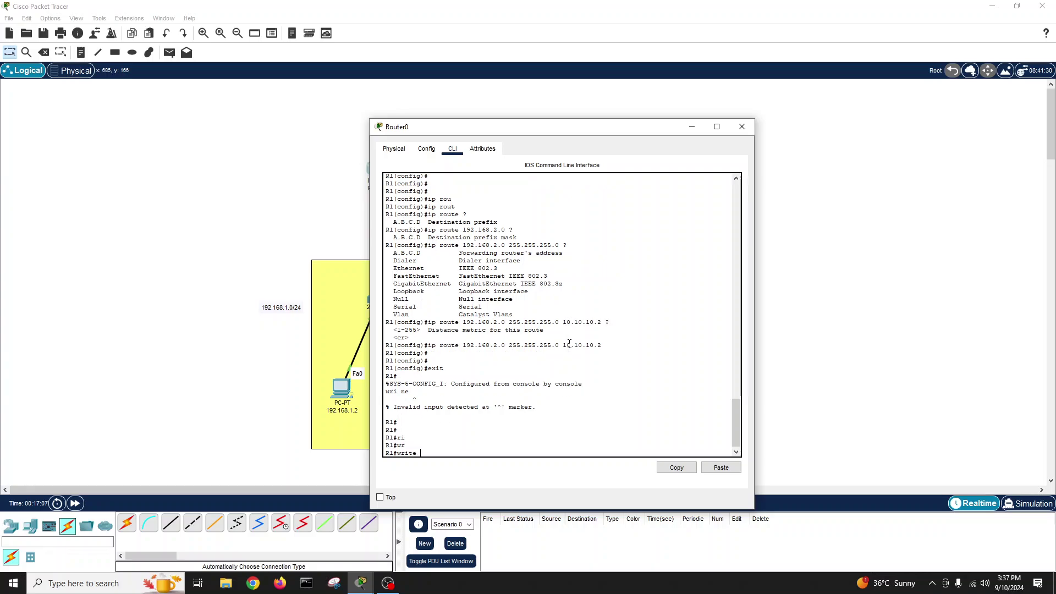
{"action": "key", "text": "Return"}
{"action": "key", "text": "Return"}
{"action": "key", "text": "Return"}
{"action": "key", "text": "Return"}
Step: Display R1's routing table with show ip route
{"action": "type", "text": "show ip r"}
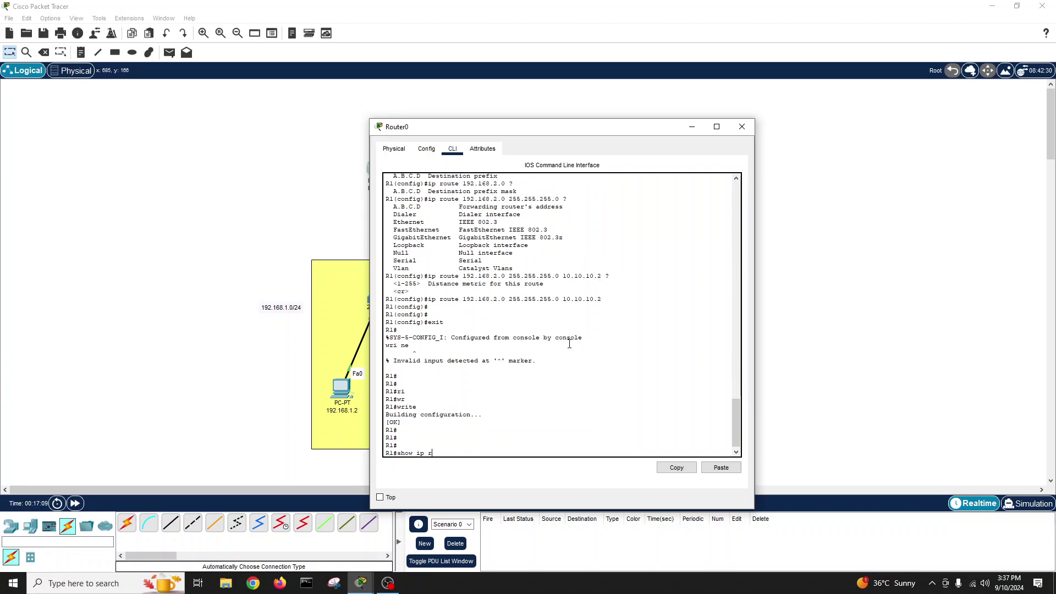
{"action": "type", "text": "ou"}
{"action": "key", "text": "Tab"}
{"action": "key", "text": "Return"}
{"action": "key", "text": "Return"}
{"action": "key", "text": "Return"}
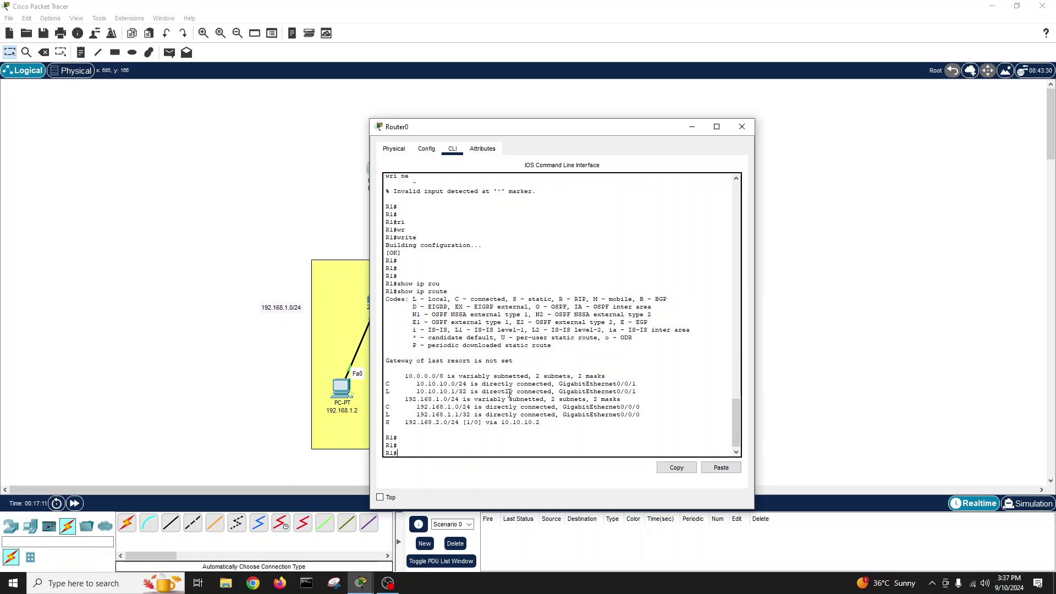
Step: Highlight the static route entry for 192.168.2.0/24 and its next hop in R1's routing table, and close the router window
{"action": "left_click_drag", "start_coordinate": [541, 424], "coordinate": [387, 424]}
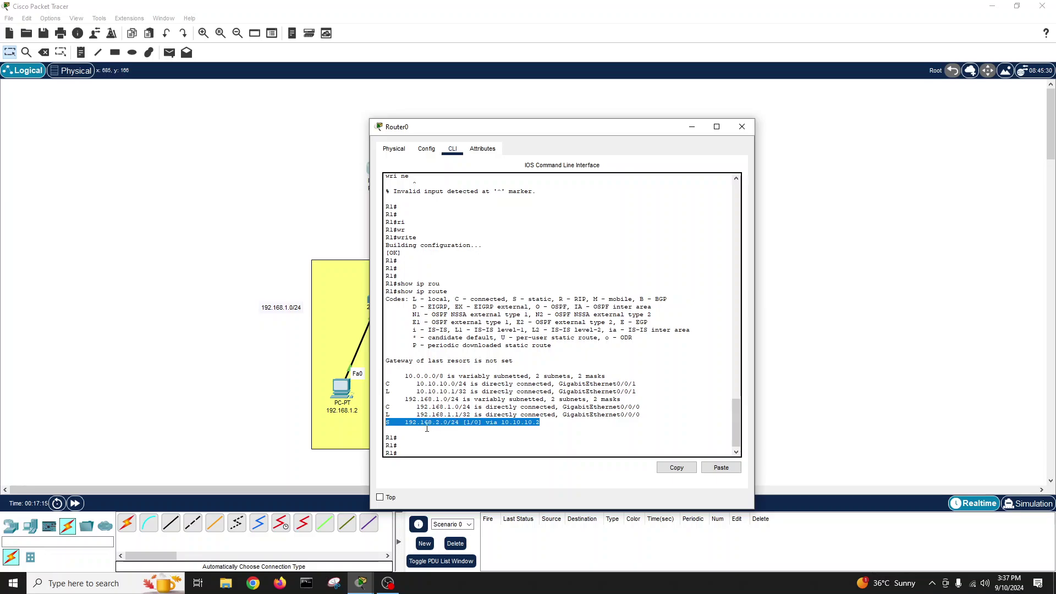
{"action": "left_click", "coordinate": [530, 422]}
{"action": "left_click_drag", "start_coordinate": [540, 422], "coordinate": [504, 418]}
{"action": "left_click", "coordinate": [425, 425]}
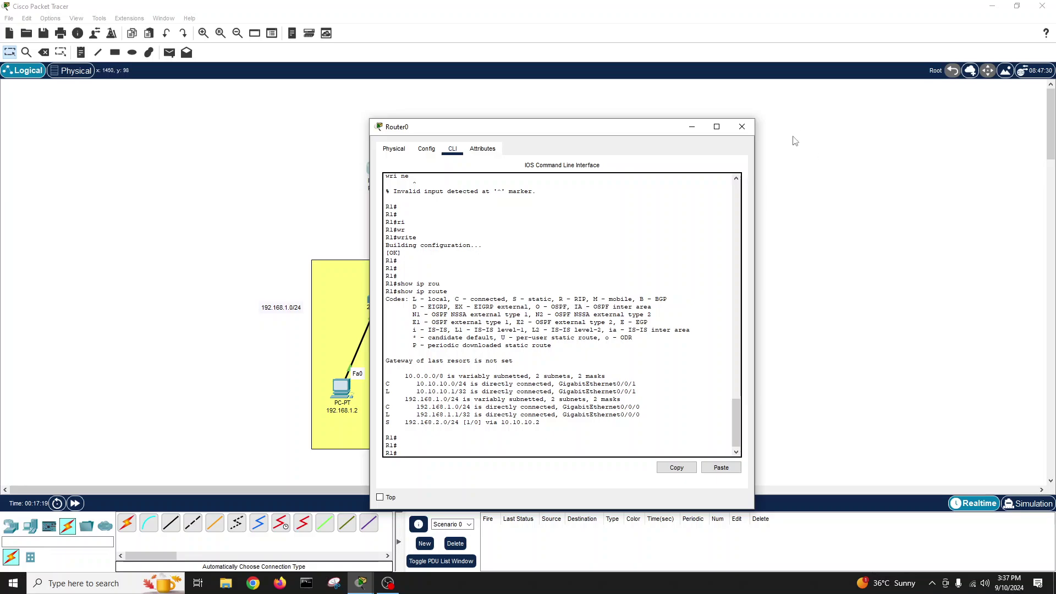
{"action": "left_click", "coordinate": [742, 126]}
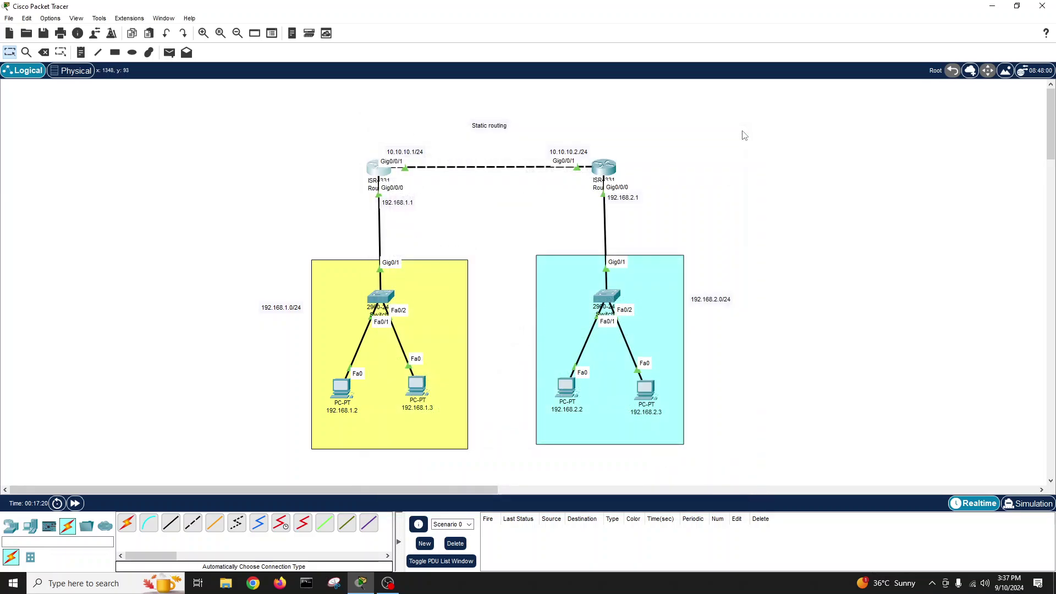
Step: Ping 10.10.10.1 from the Command Prompt of PC 192.168.2.2, with its window moved beside the left LAN
{"action": "left_click", "coordinate": [566, 388]}
{"action": "left_click_drag", "start_coordinate": [574, 128], "coordinate": [781, 120]}
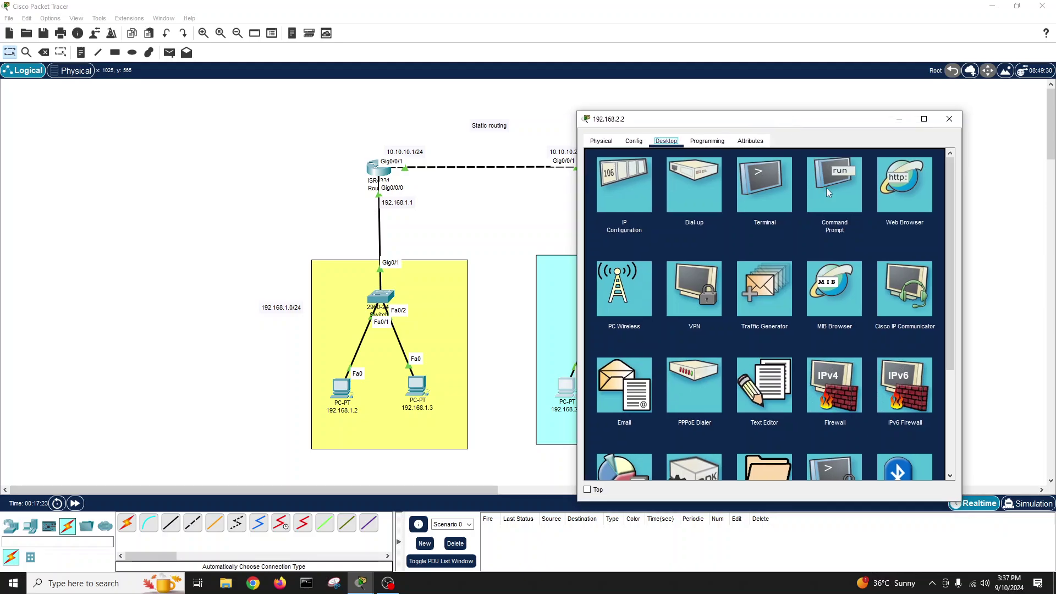
{"action": "left_click", "coordinate": [830, 187]}
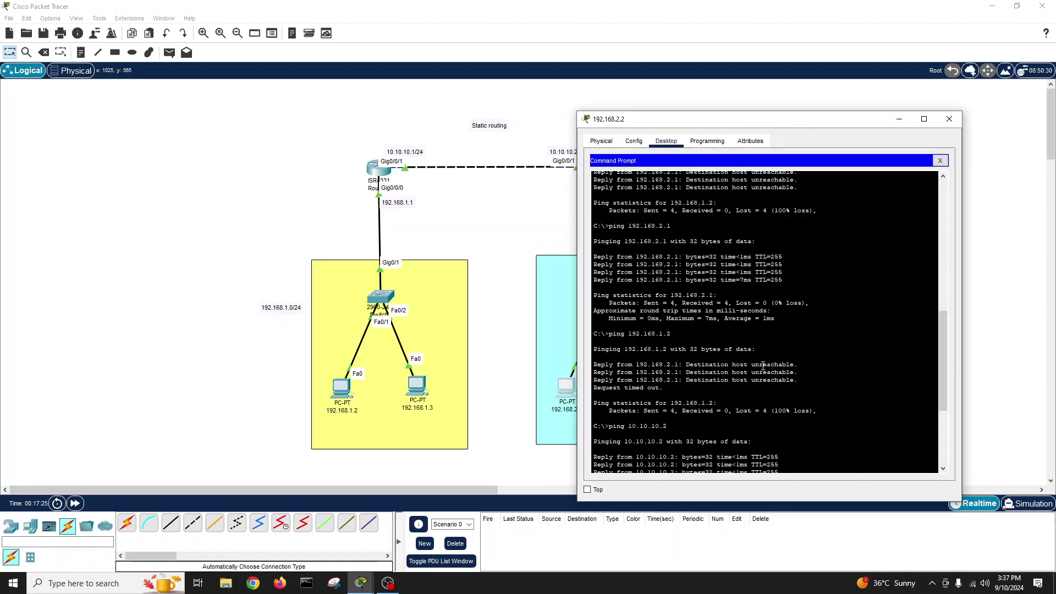
{"action": "scroll", "coordinate": [763, 366], "scroll_direction": "down", "scroll_amount": 8}
{"action": "key", "text": "Up"}
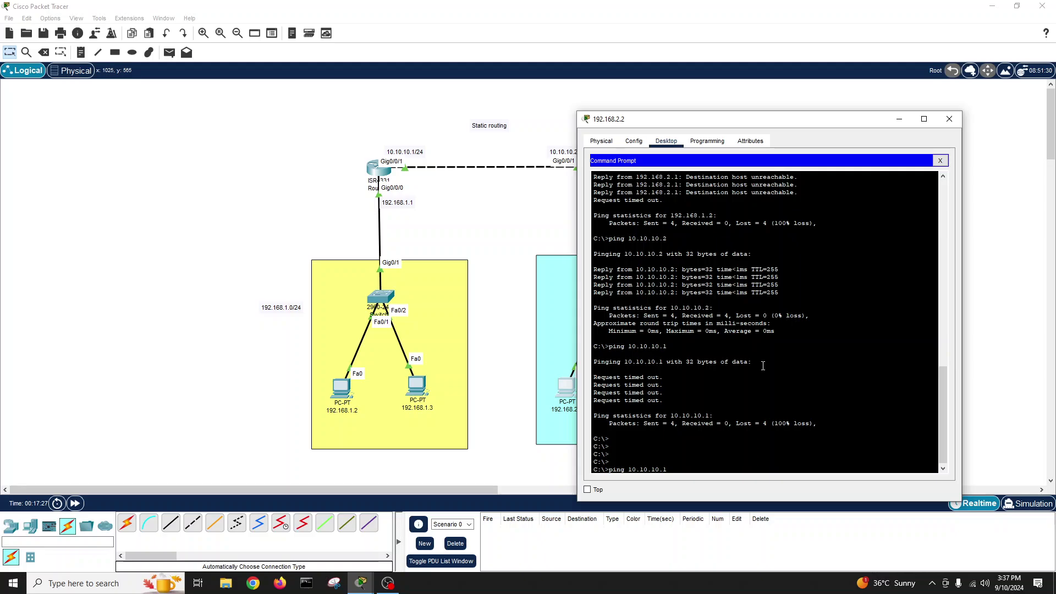
{"action": "key", "text": "Return"}
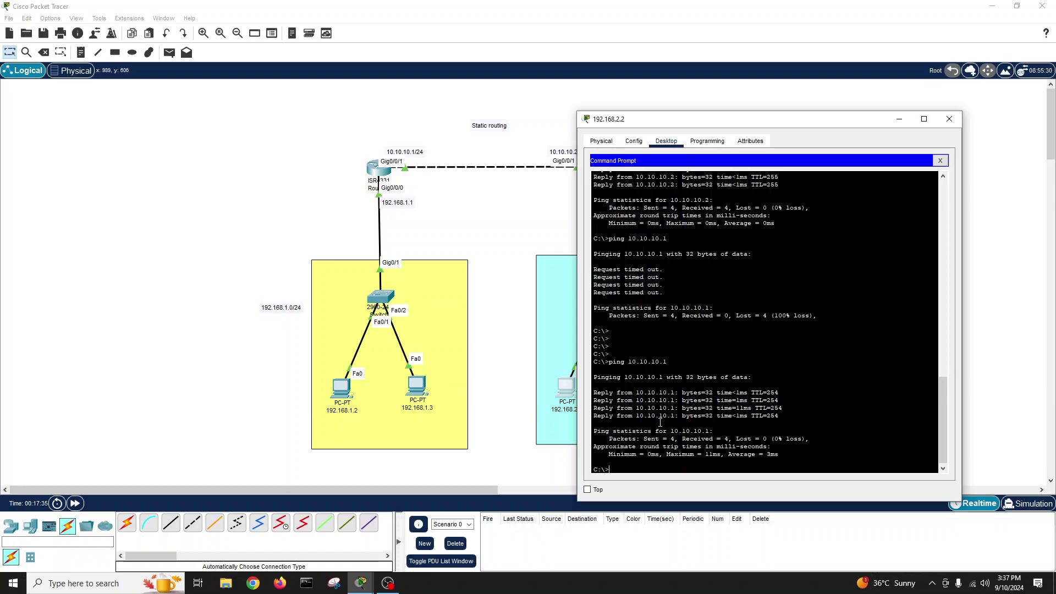
Step: Ping 192.168.1.2 from the Command Prompt of PC 192.168.2.2
{"action": "key", "text": "Up"}
{"action": "key", "text": "BackSpace"}
{"action": "key", "text": "BackSpace"}
{"action": "key", "text": "BackSpace"}
{"action": "key", "text": "BackSpace"}
{"action": "type", "text": "92.168.1.2"}
{"action": "key", "text": "Return"}
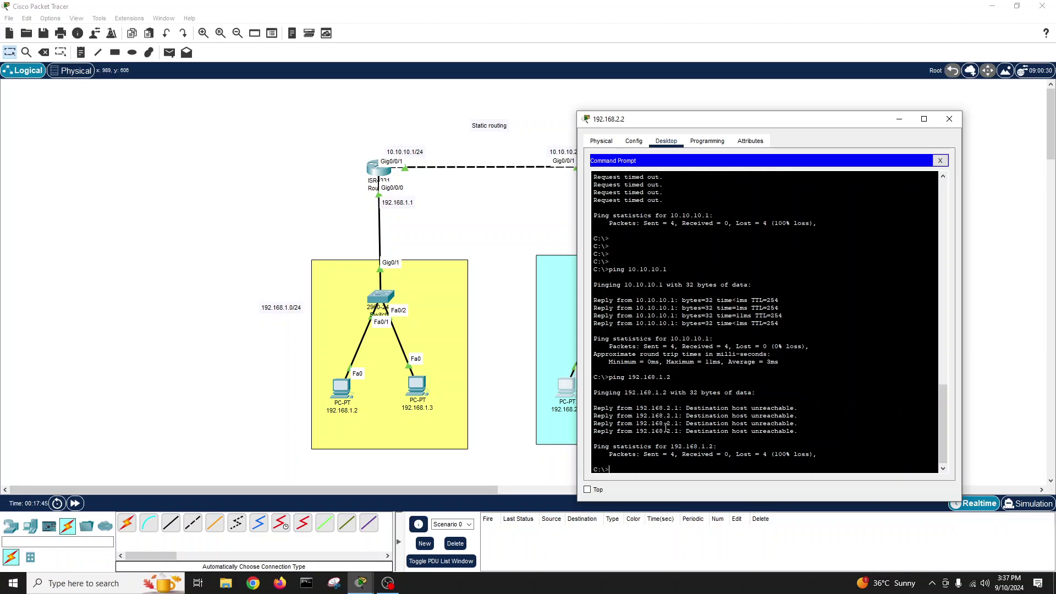
Step: Repeat the ping to 192.168.1.2, and close the Command Prompt and the PC window
{"action": "key", "text": "Up"}
{"action": "key", "text": "Return"}
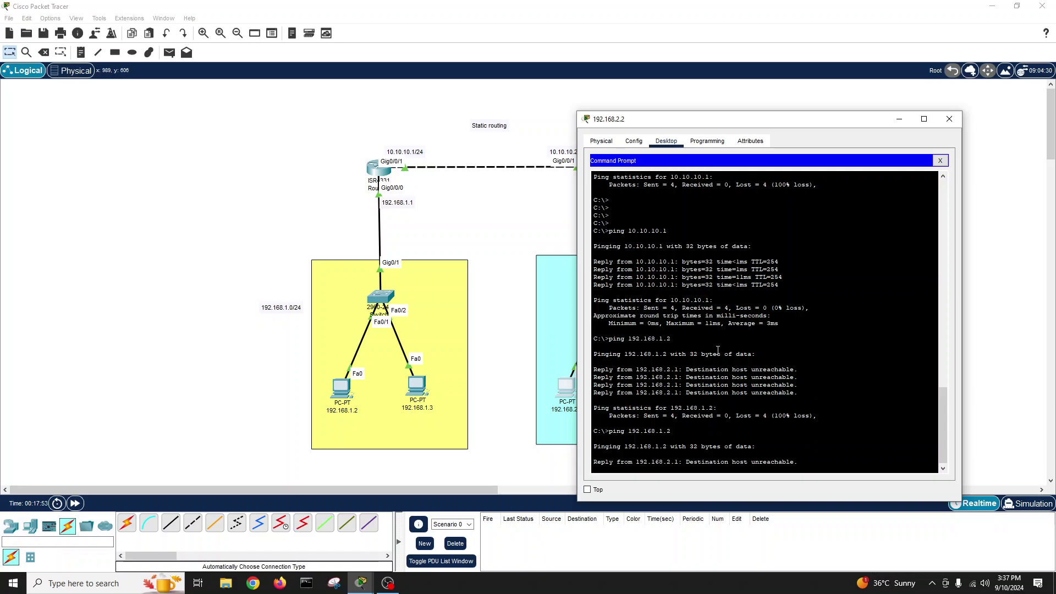
{"action": "left_click", "coordinate": [940, 160]}
{"action": "left_click", "coordinate": [950, 119]}
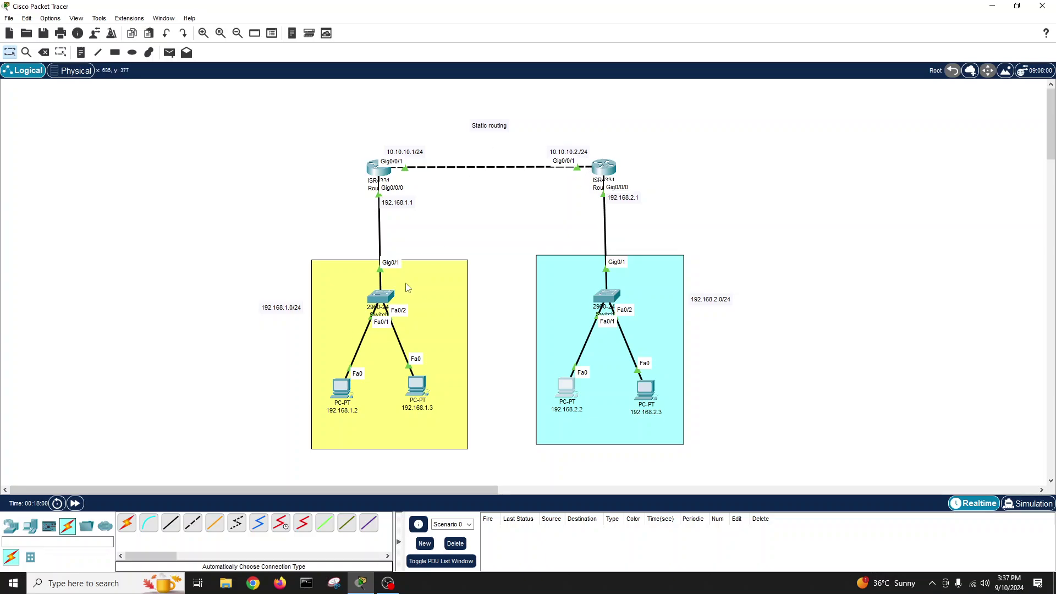
Step: Open Router1's CLI, place its window beside the topology, and enter global configuration mode on R2
{"action": "left_click", "coordinate": [605, 166]}
{"action": "left_click_drag", "start_coordinate": [602, 128], "coordinate": [864, 104]}
{"action": "left_click", "coordinate": [795, 326]}
{"action": "key", "text": "Return"}
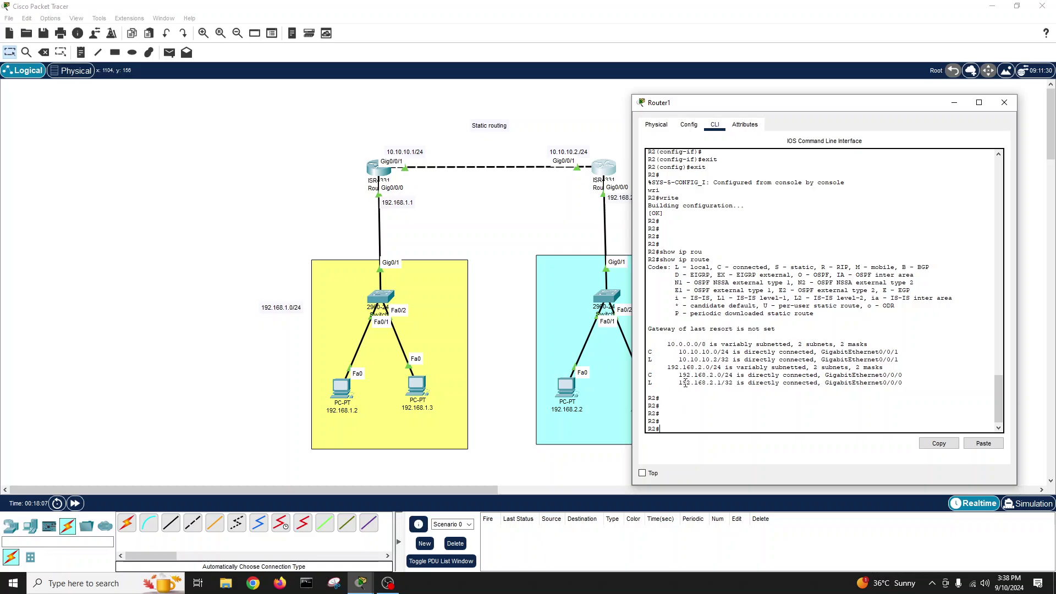
{"action": "type", "text": "conf t"}
{"action": "key", "text": "Return"}
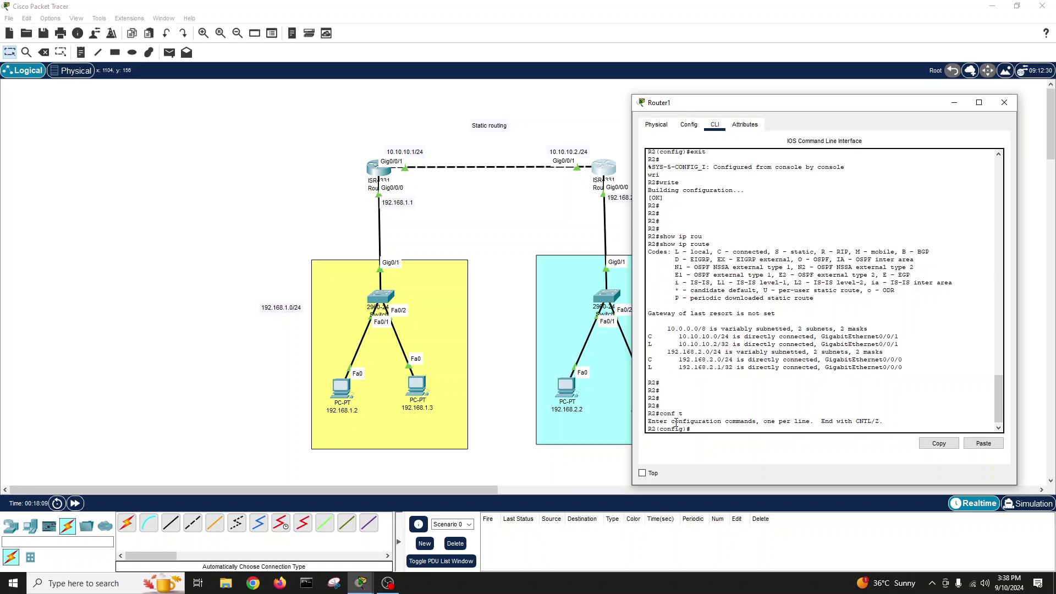
Step: Add a static route on R2 to 192.168.1.0 255.255.255.0 via 10.10.10.1
{"action": "type", "text": "ip route 192.168.1."}
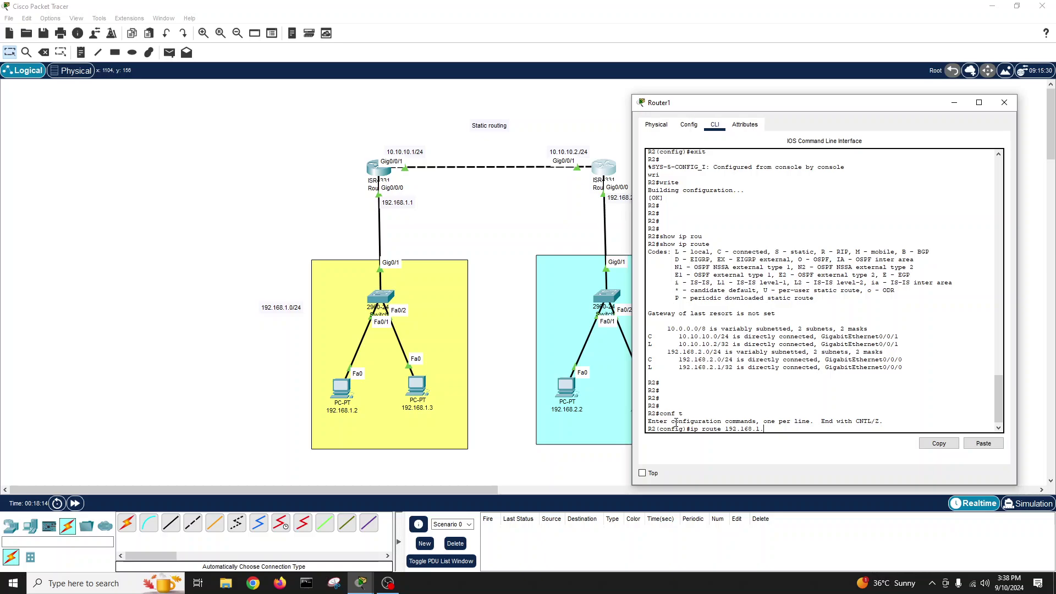
{"action": "type", "text": "0 255.255.255.0 1"}
{"action": "type", "text": "0.10.10.1"}
{"action": "key", "text": "Return"}
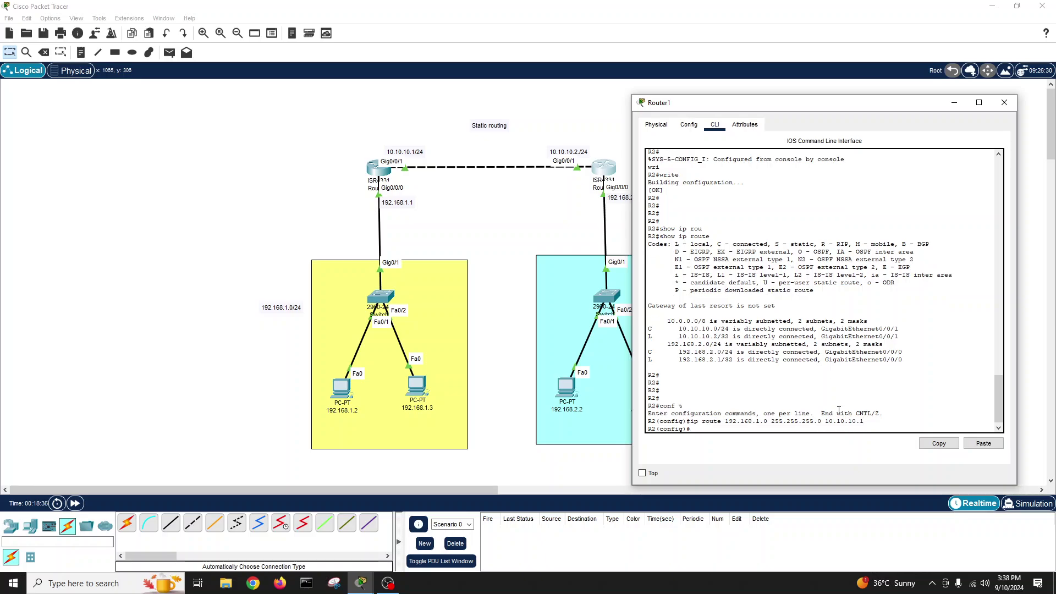
Step: Exit global configuration mode on R2 and save its configuration with write
{"action": "type", "text": "exit"}
{"action": "key", "text": "Return"}
{"action": "type", "text": "wri"}
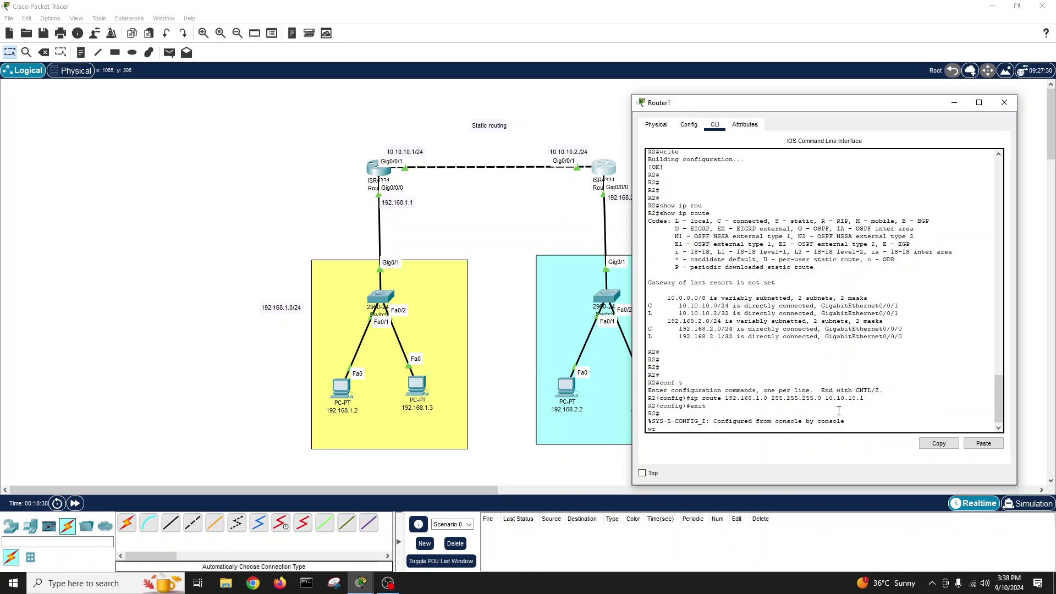
{"action": "key", "text": "Return"}
{"action": "key", "text": "Return"}
{"action": "key", "text": "Return"}
Step: Display R2's routing table with show ip route, highlight the static route entry for 192.168.1.0/24, and close the router window
{"action": "type", "text": "show ip rou"}
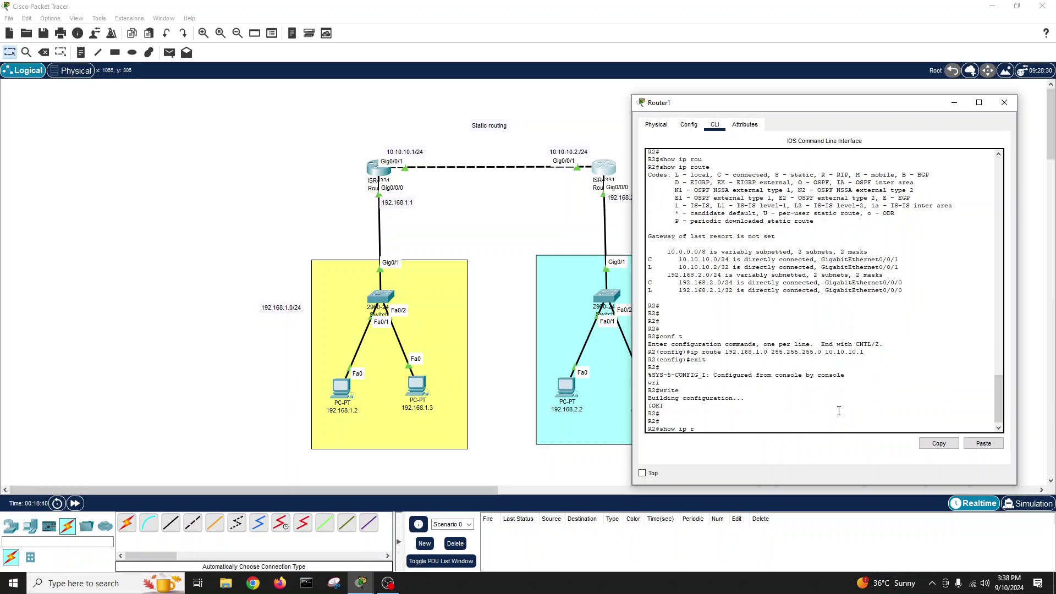
{"action": "key", "text": "Tab"}
{"action": "key", "text": "Return"}
{"action": "key", "text": "Return"}
{"action": "key", "text": "Return"}
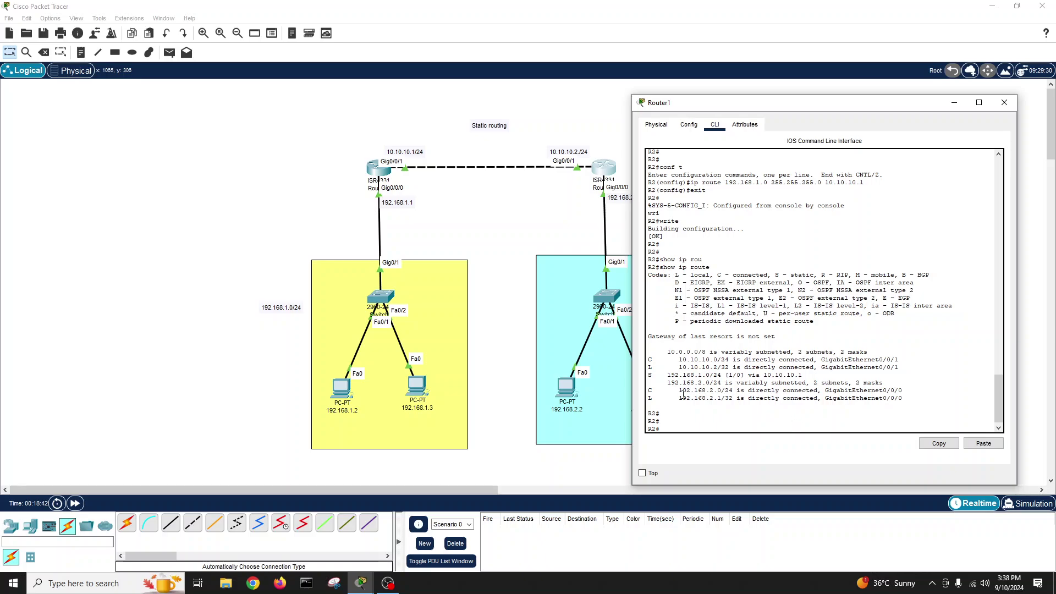
{"action": "left_click_drag", "start_coordinate": [649, 375], "coordinate": [802, 375]}
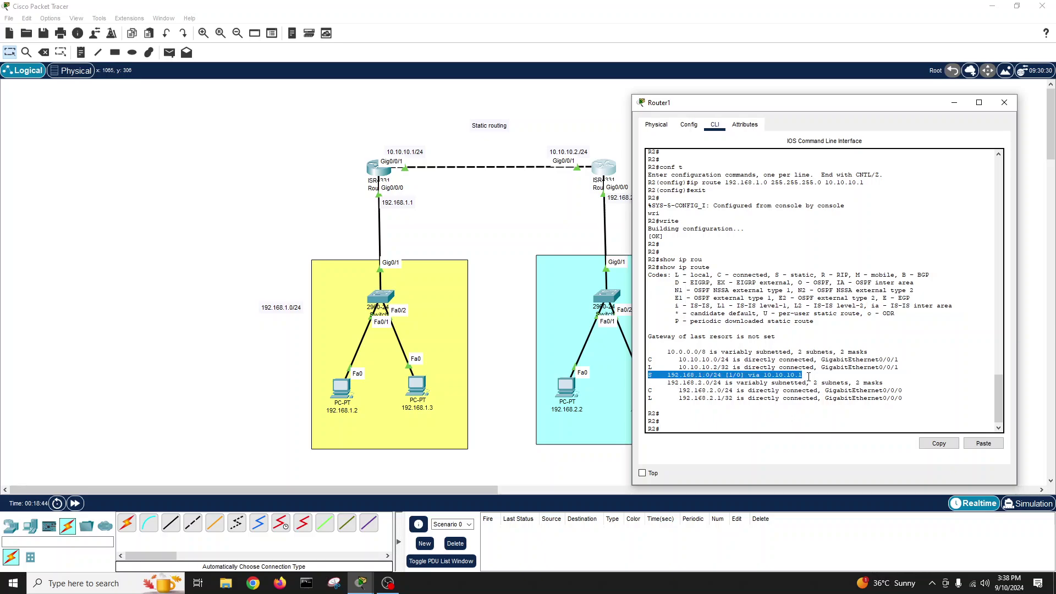
{"action": "left_click", "coordinate": [1005, 103]}
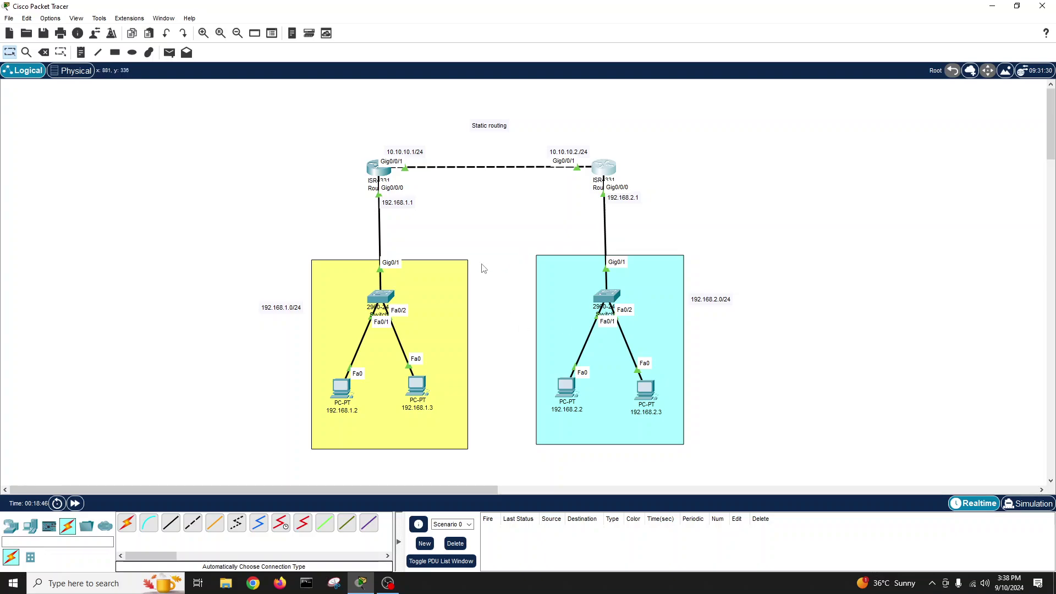
Step: Retest the path to the other LAN by pinging 192.168.1.2 from the Command Prompt of PC 192.168.2.2
{"action": "left_click", "coordinate": [567, 386]}
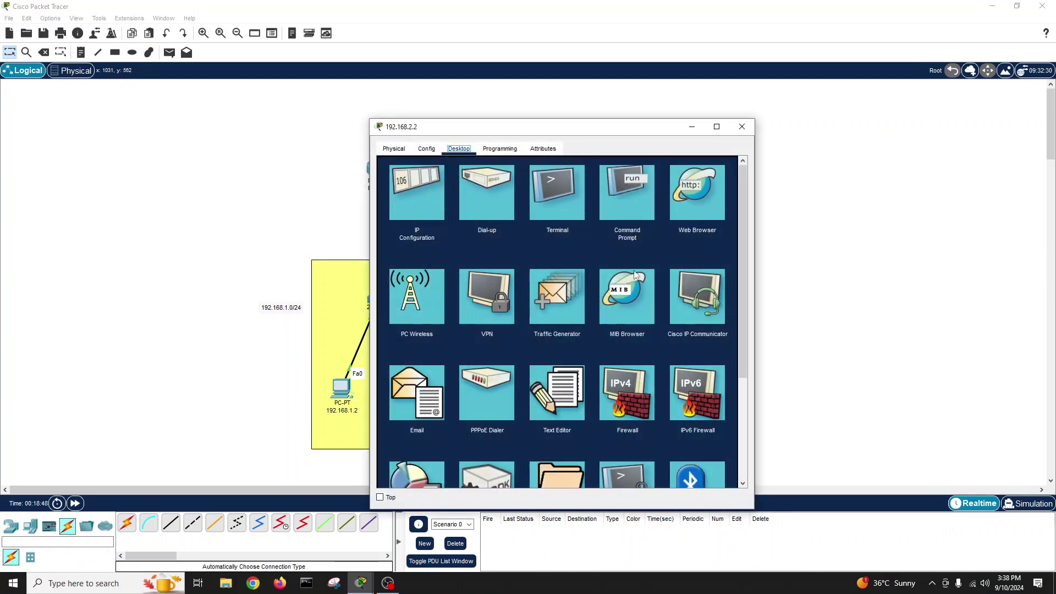
{"action": "left_click_drag", "start_coordinate": [618, 128], "coordinate": [907, 111]}
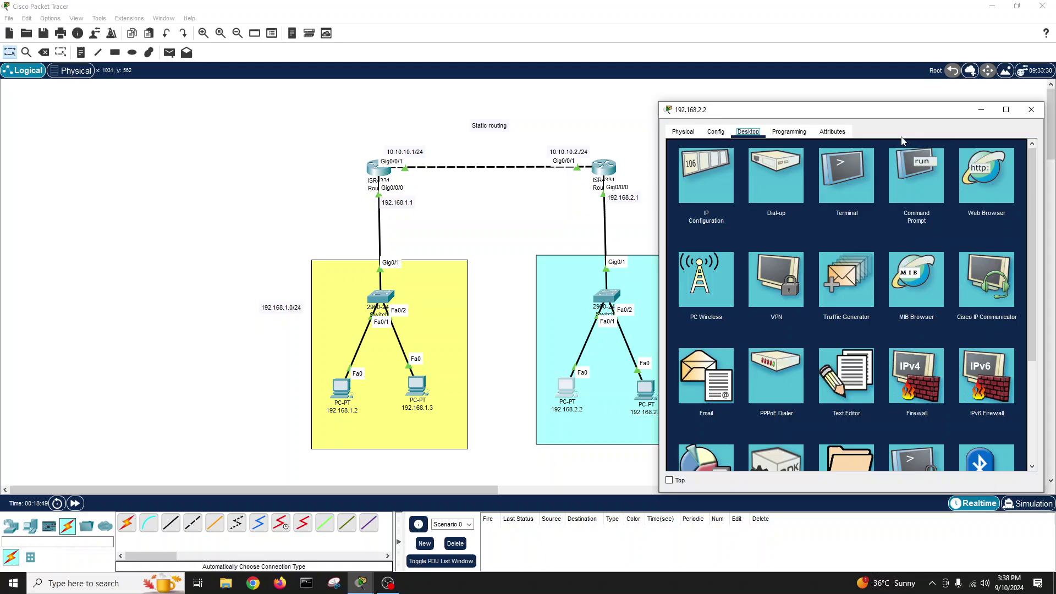
{"action": "left_click", "coordinate": [915, 165]}
{"action": "scroll", "coordinate": [821, 378], "scroll_direction": "down", "scroll_amount": 8}
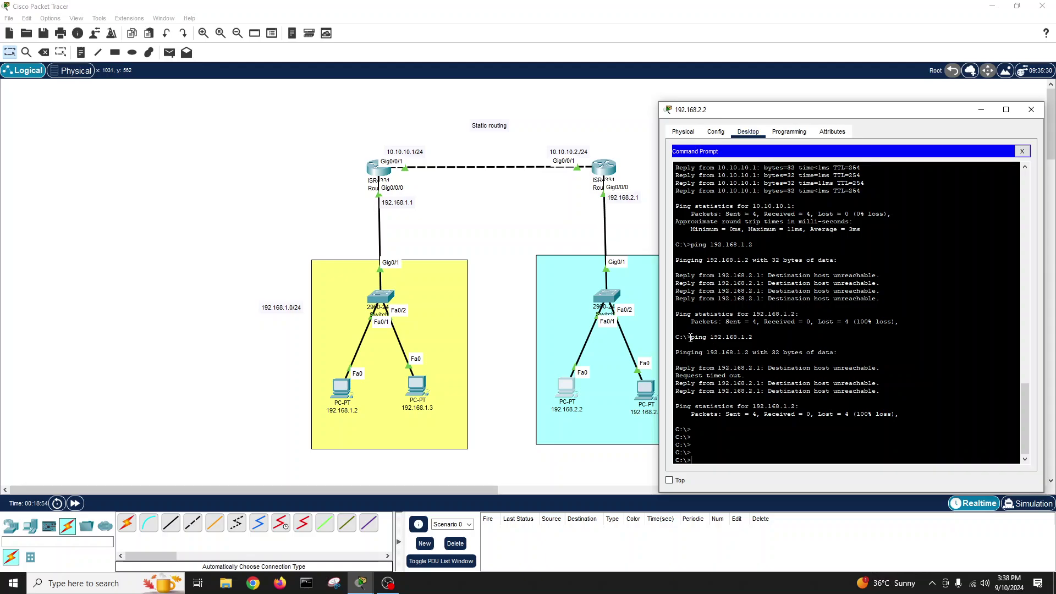
{"action": "left_click_drag", "start_coordinate": [684, 337], "coordinate": [782, 343]}
{"action": "key", "text": "ctrl+c"}
{"action": "key", "text": "Up"}
{"action": "key", "text": "Return"}
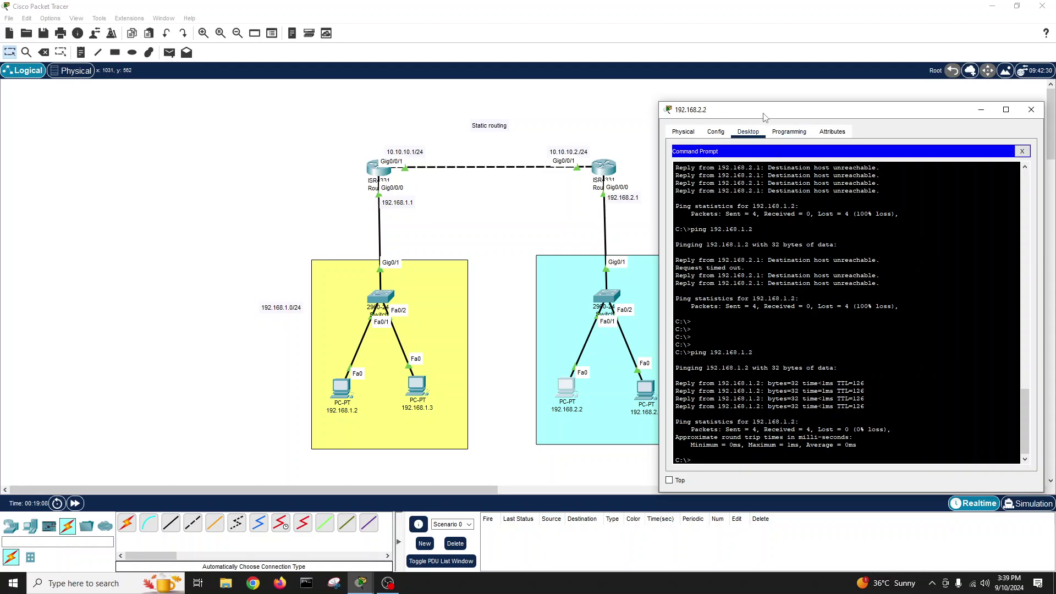
Step: Close the PC window and move the Static routing label to just below the link between the two routers
{"action": "left_click_drag", "start_coordinate": [764, 117], "coordinate": [754, 118]}
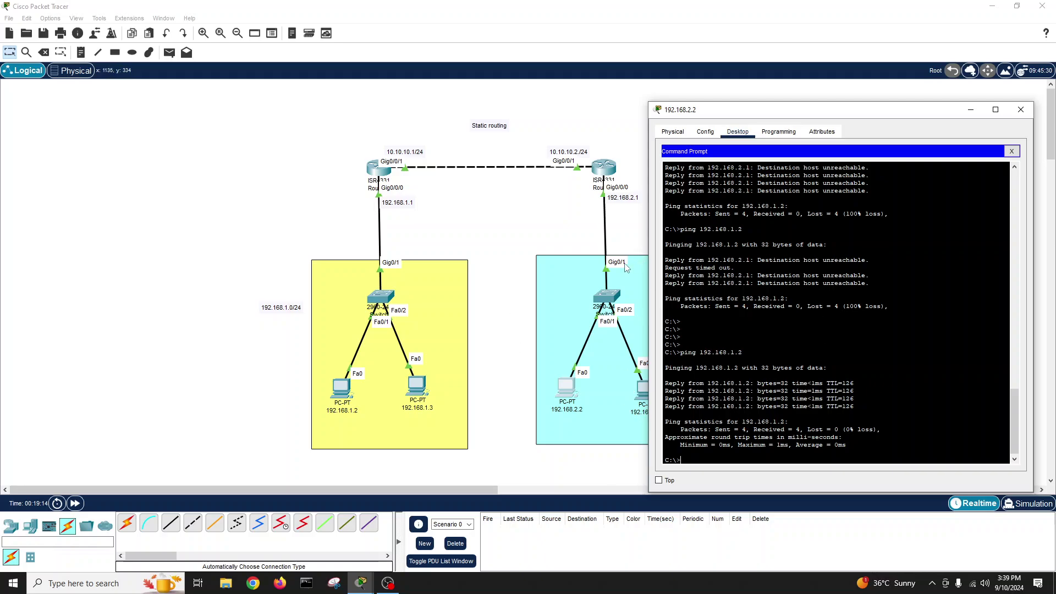
{"action": "left_click", "coordinate": [1022, 111]}
{"action": "left_click_drag", "start_coordinate": [484, 128], "coordinate": [483, 181]}
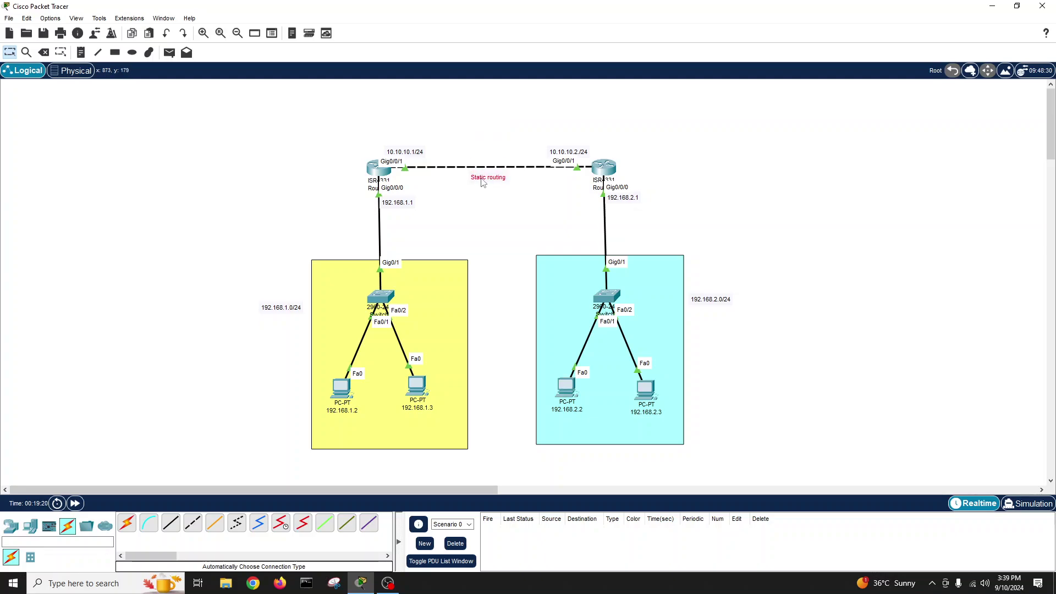